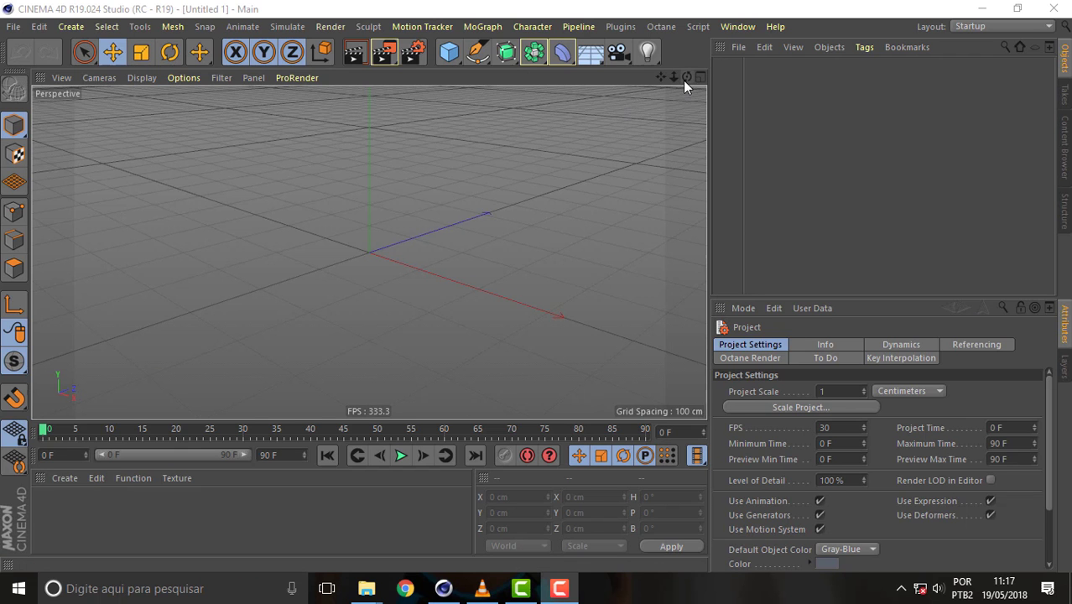
- Add a Plane as the floor and a 200 cm Cube to the scene
drag(686, 77, 655, 100)
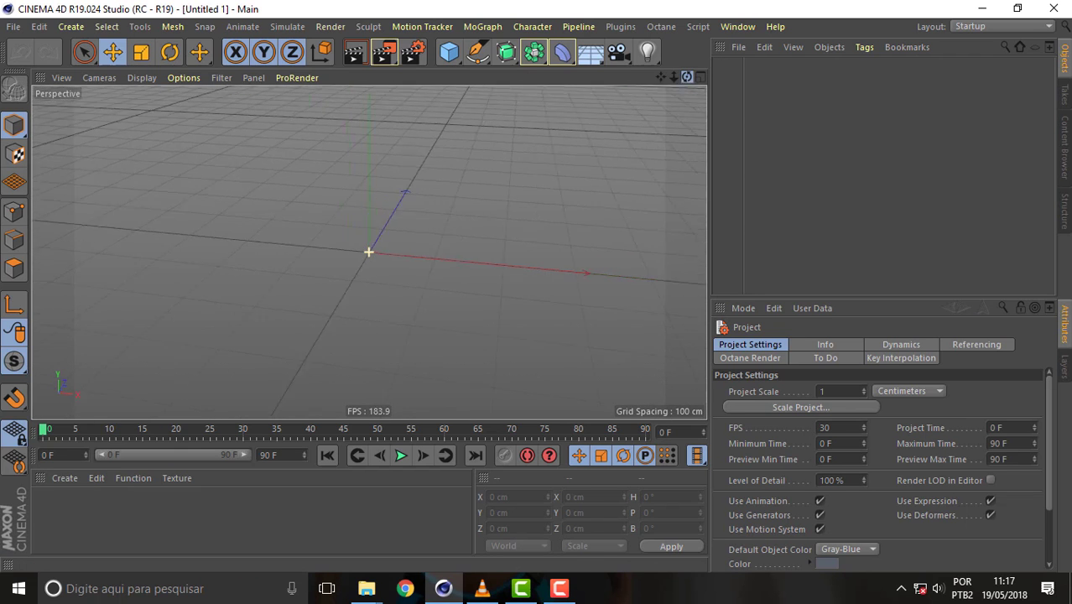
click(450, 56)
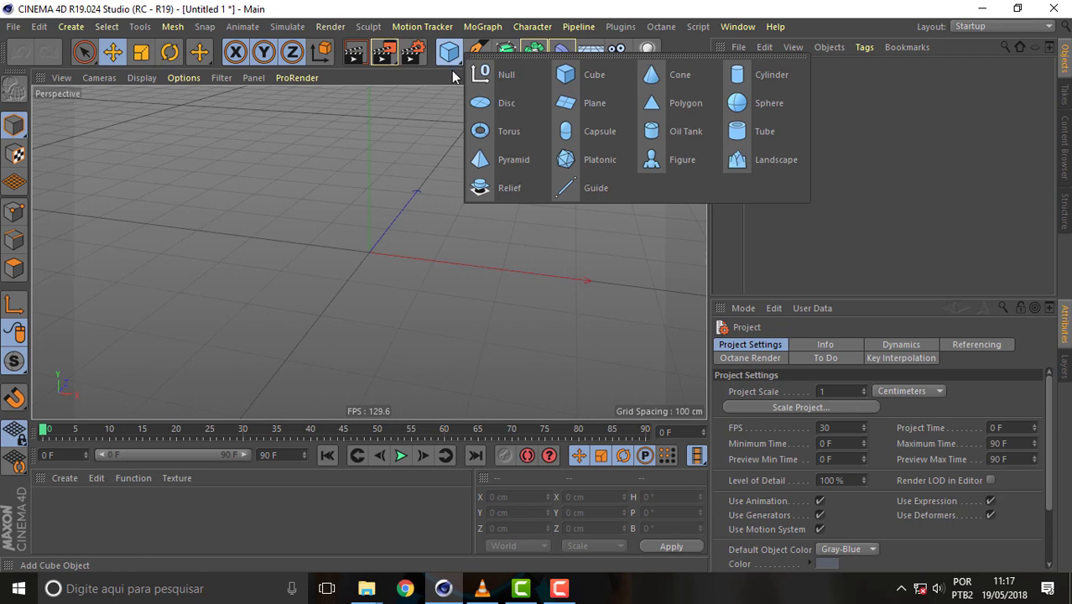
click(606, 112)
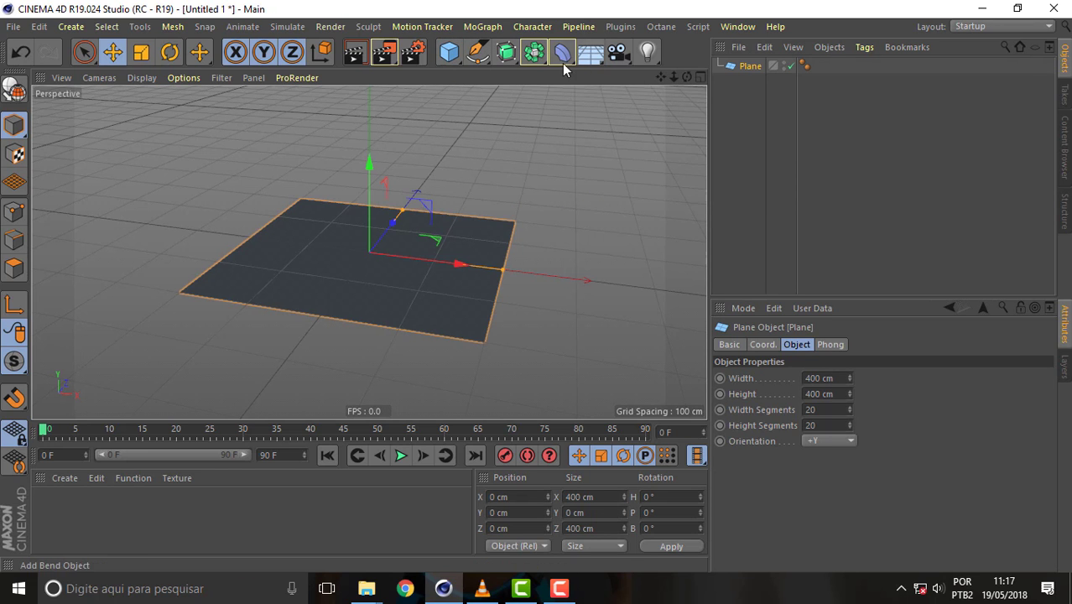
click(450, 52)
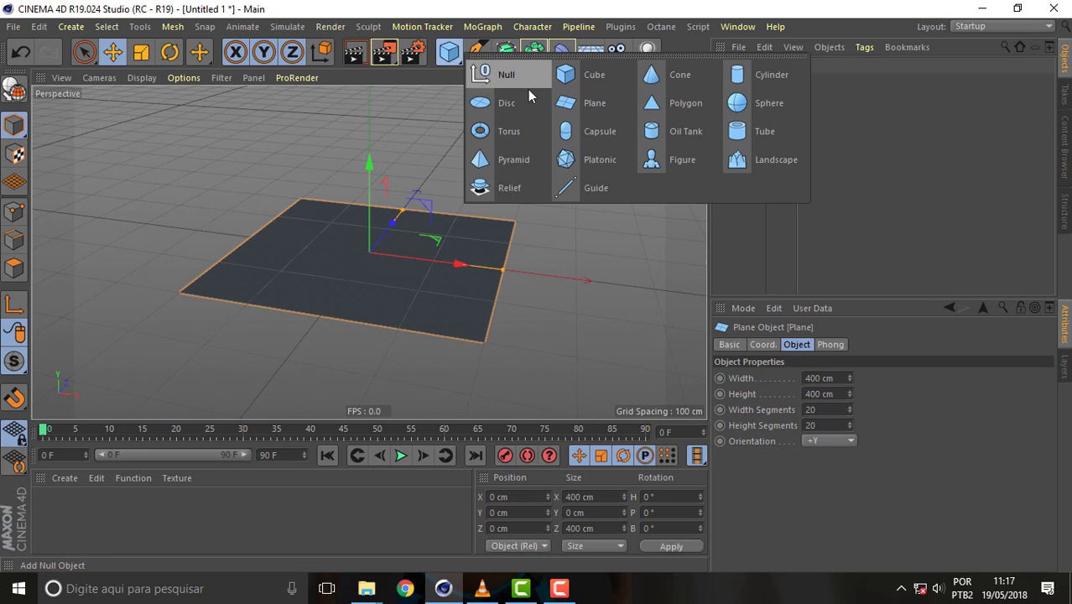
click(597, 80)
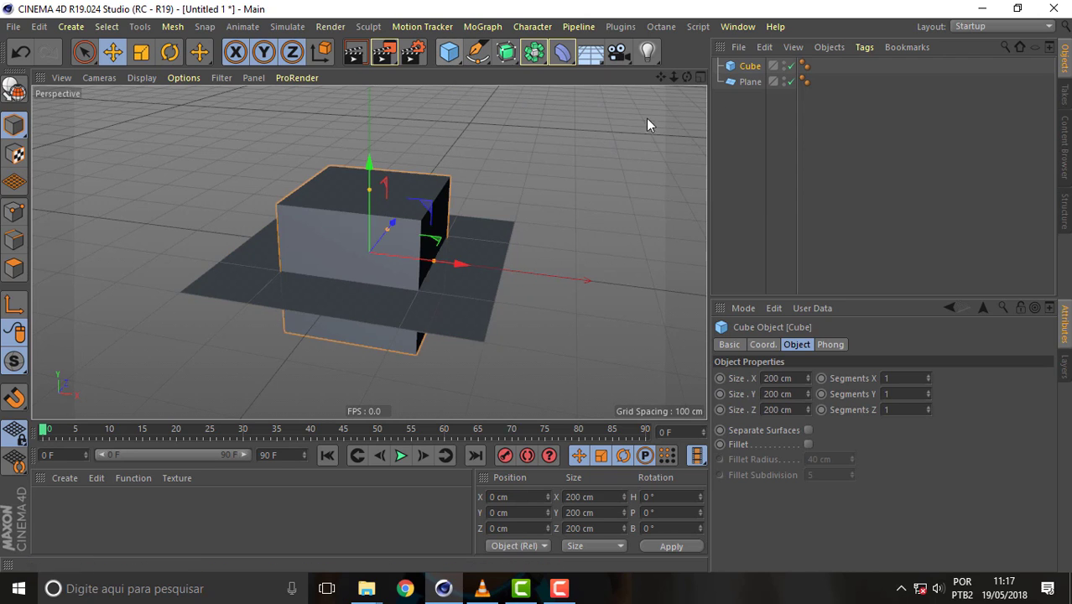
- Add a Cylinder and set its Orientation to +Z
click(453, 61)
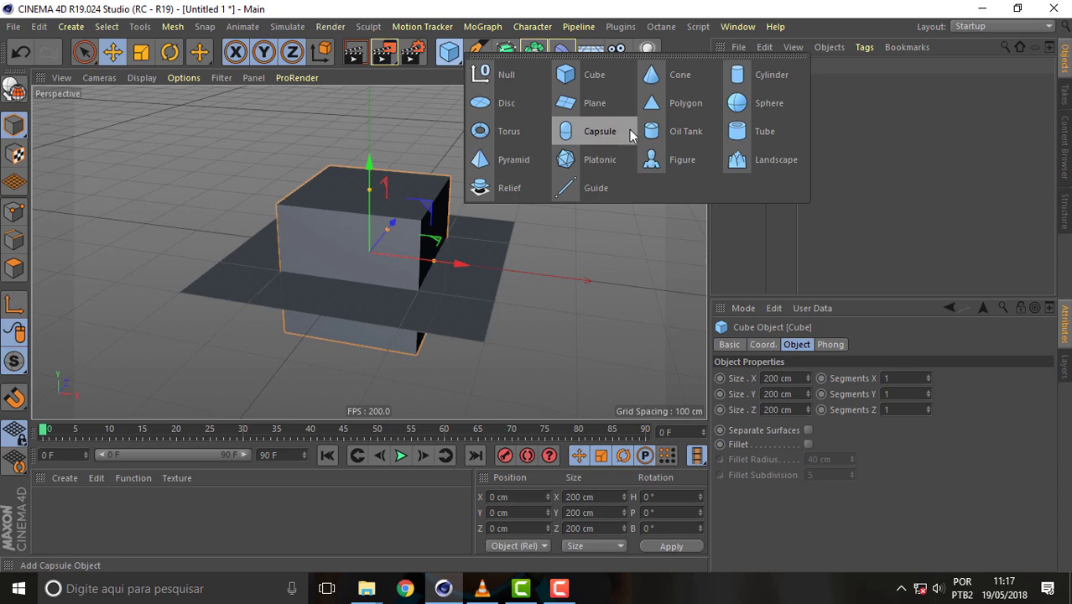
click(774, 77)
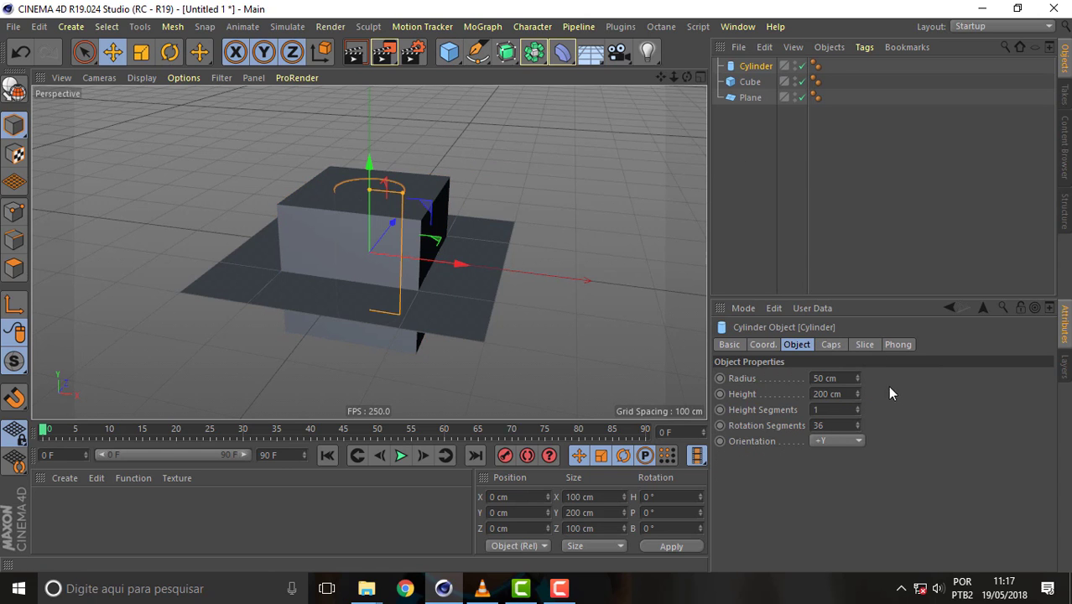
click(839, 442)
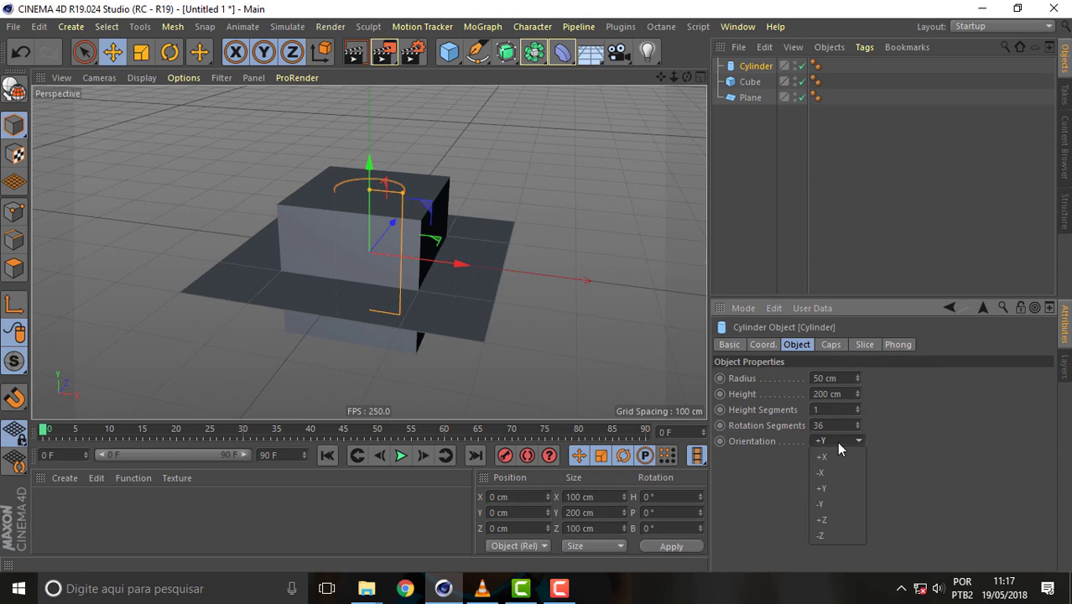
click(844, 525)
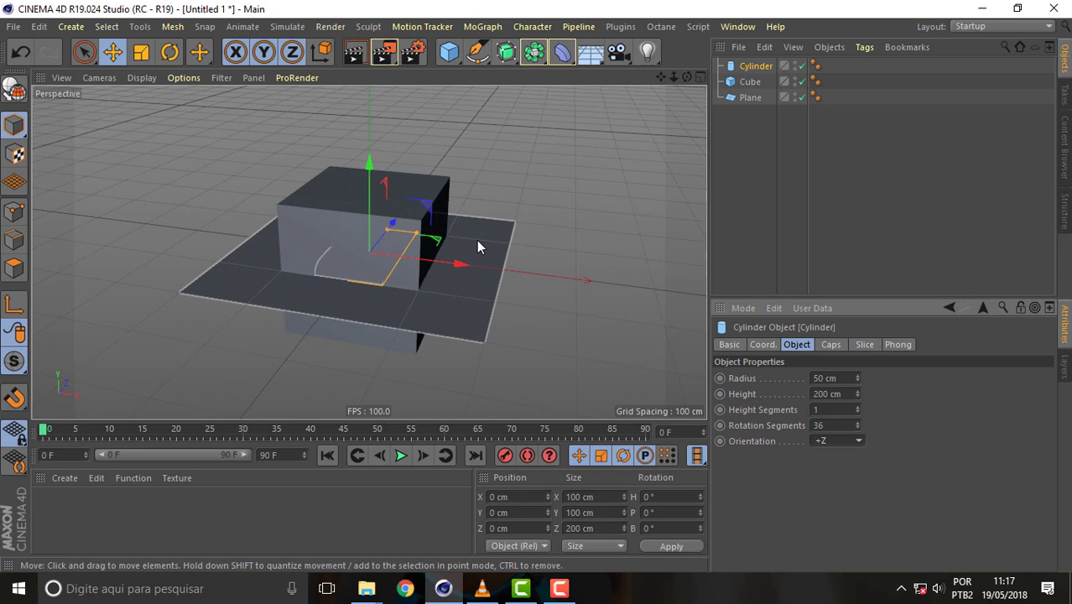
- Resize the cube to 200×10×50 cm and lift it to about Y 59.457 cm
click(750, 81)
mouse_move(369, 188)
mouse_down()
mouse_move(369, 172)
mouse_move(370, 239)
mouse_up()
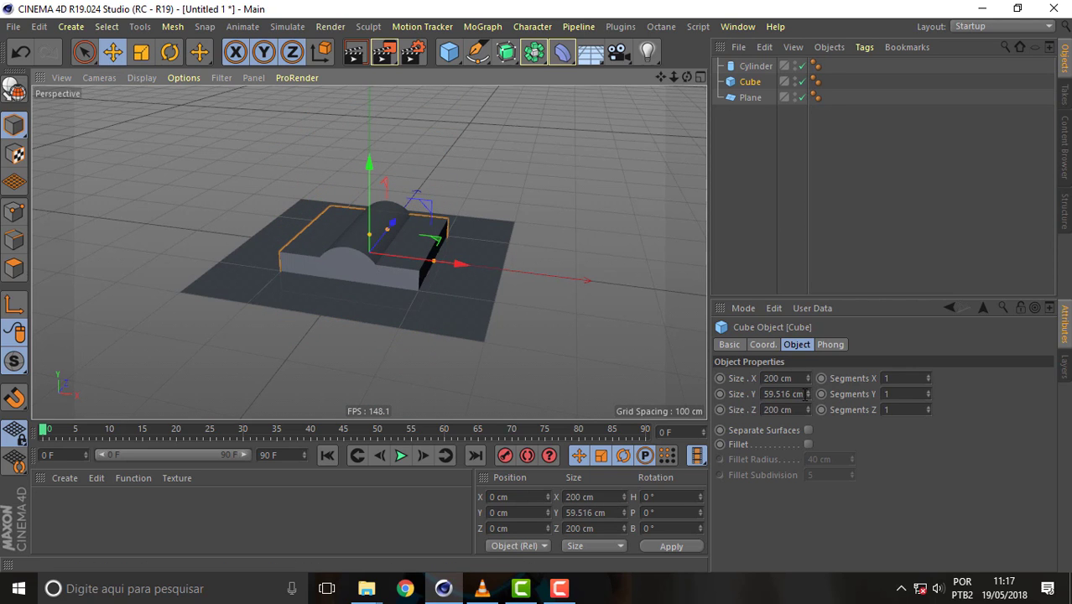
click(804, 393)
text(10)
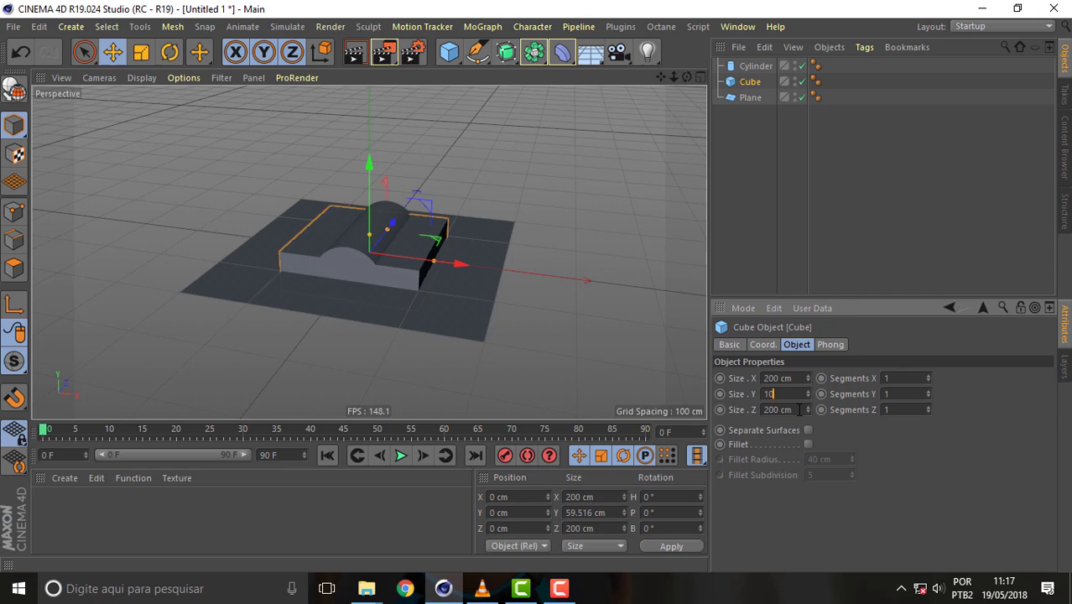
click(794, 411)
text(5)
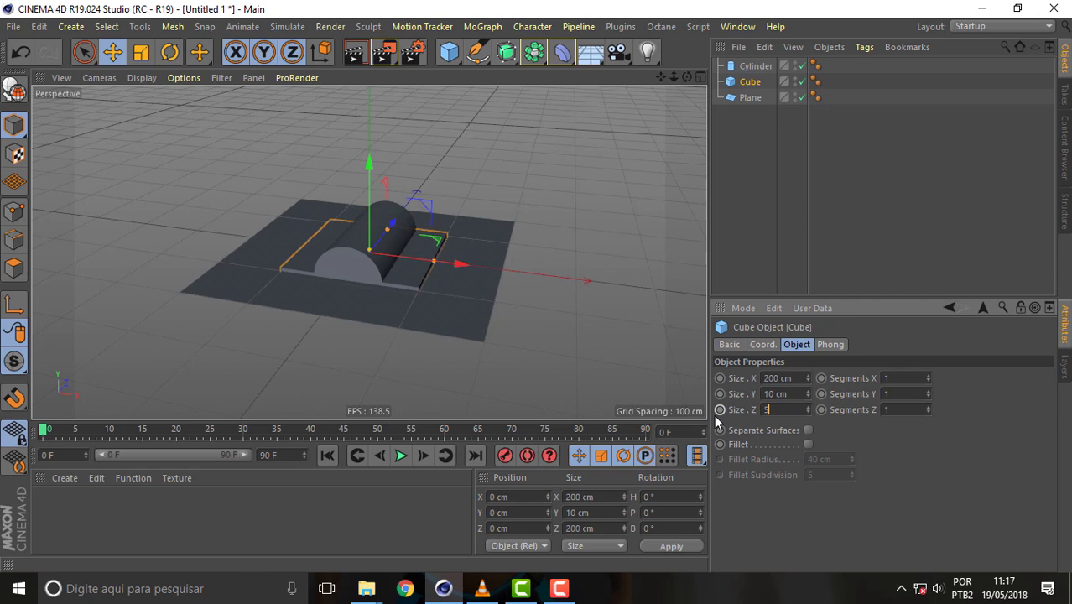
text(0)
key(Return)
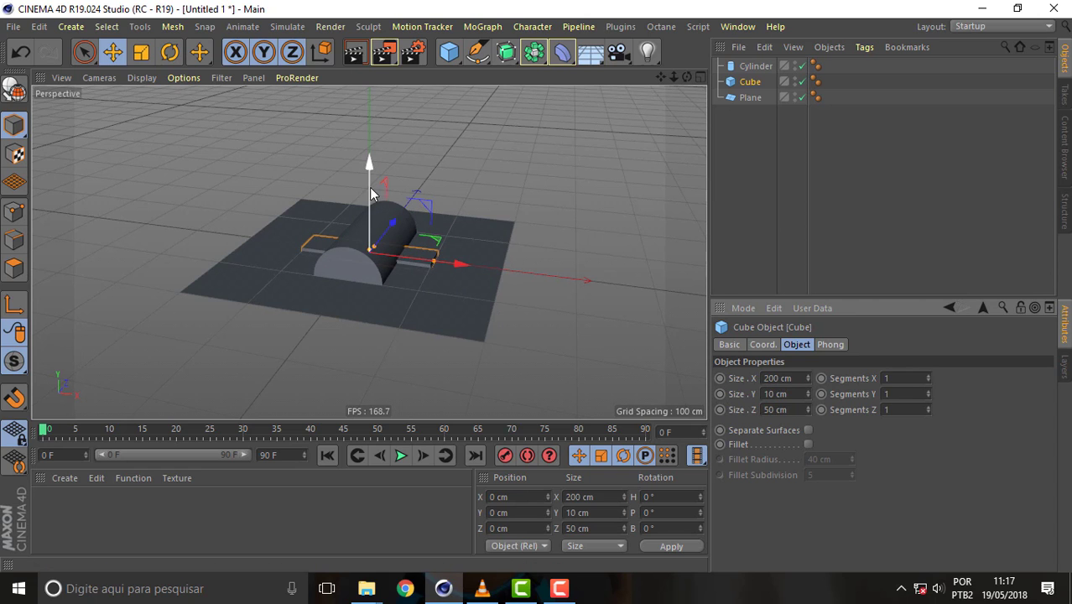
drag(372, 193, 369, 159)
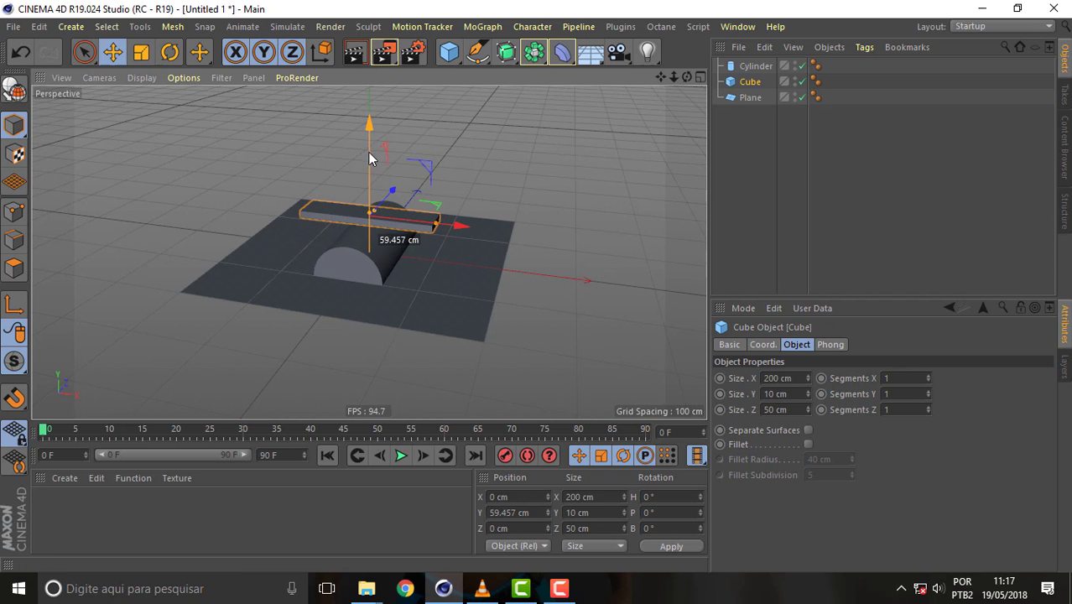
- Switch the viewport display to Gouraud Shading (Lines)
drag(686, 76, 696, 77)
click(143, 76)
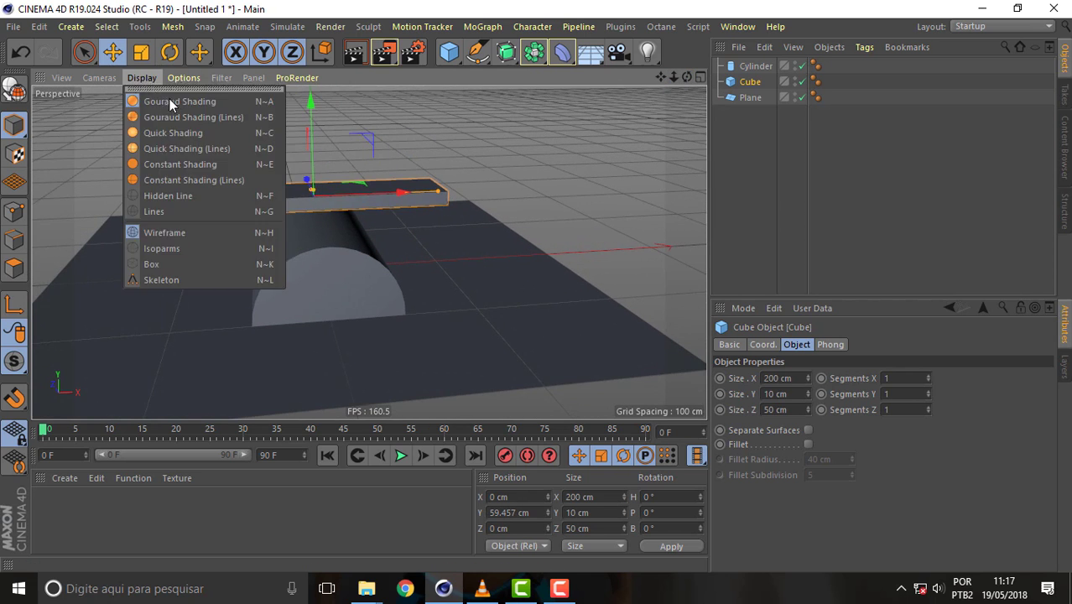
click(201, 116)
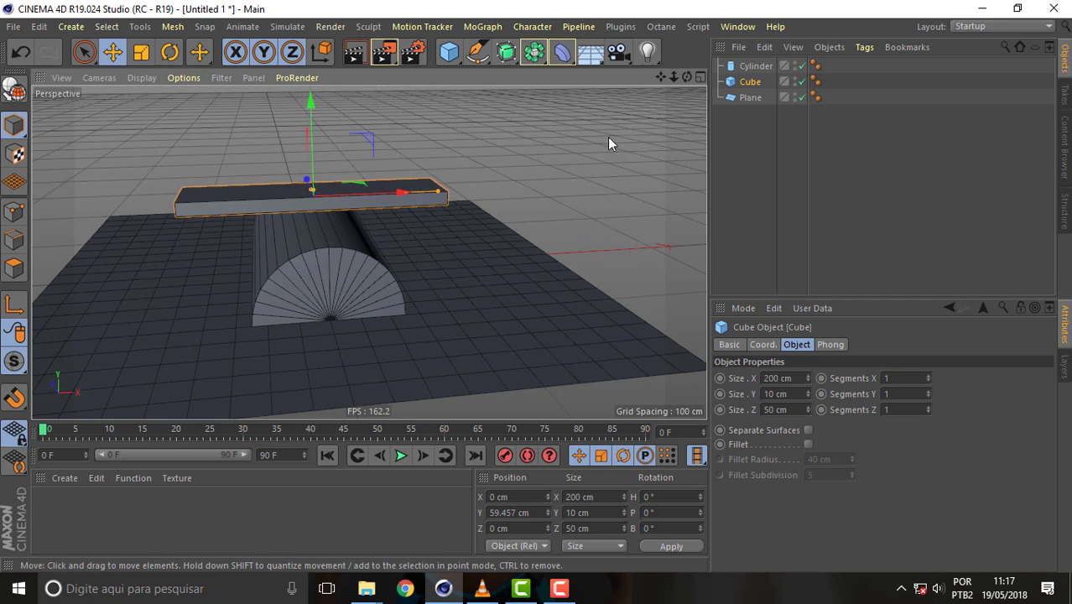
drag(686, 78, 686, 81)
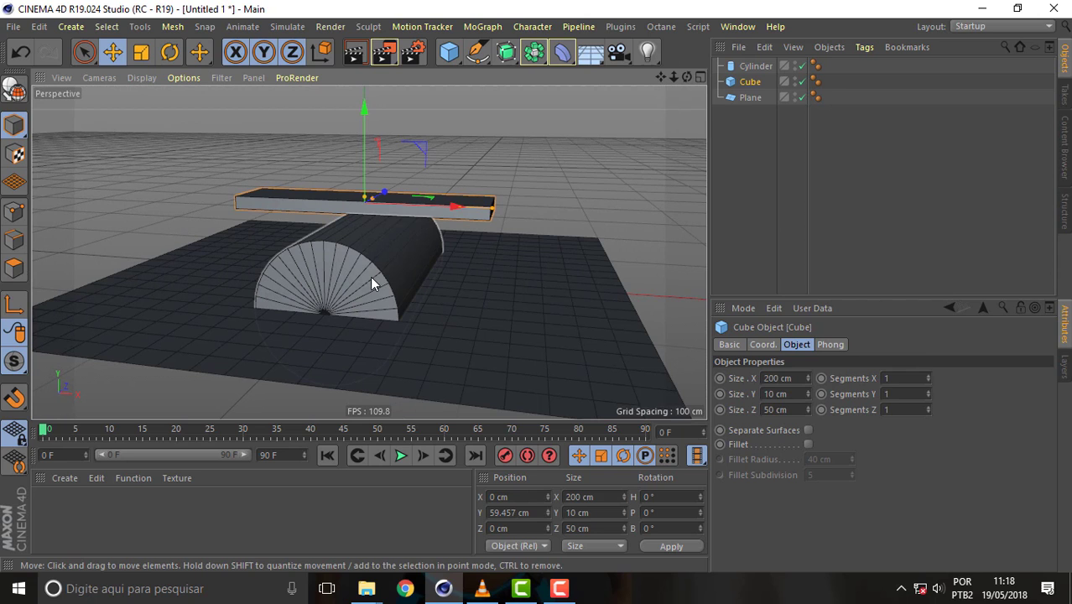
- Give the cylinder 3 rotation segments and rotate it 30° on B so a point faces up
click(370, 275)
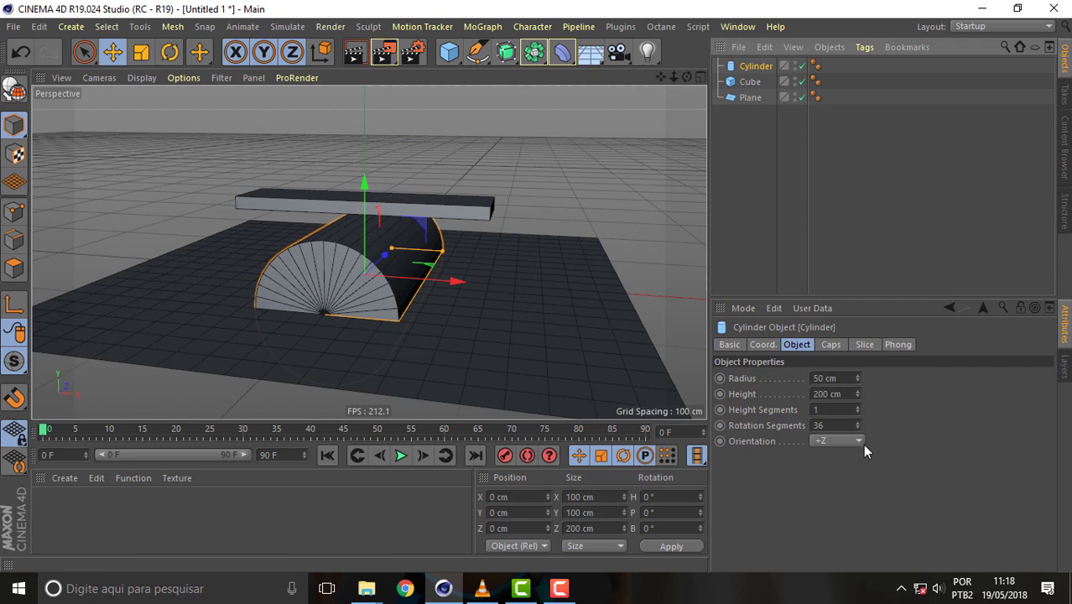
click(834, 425)
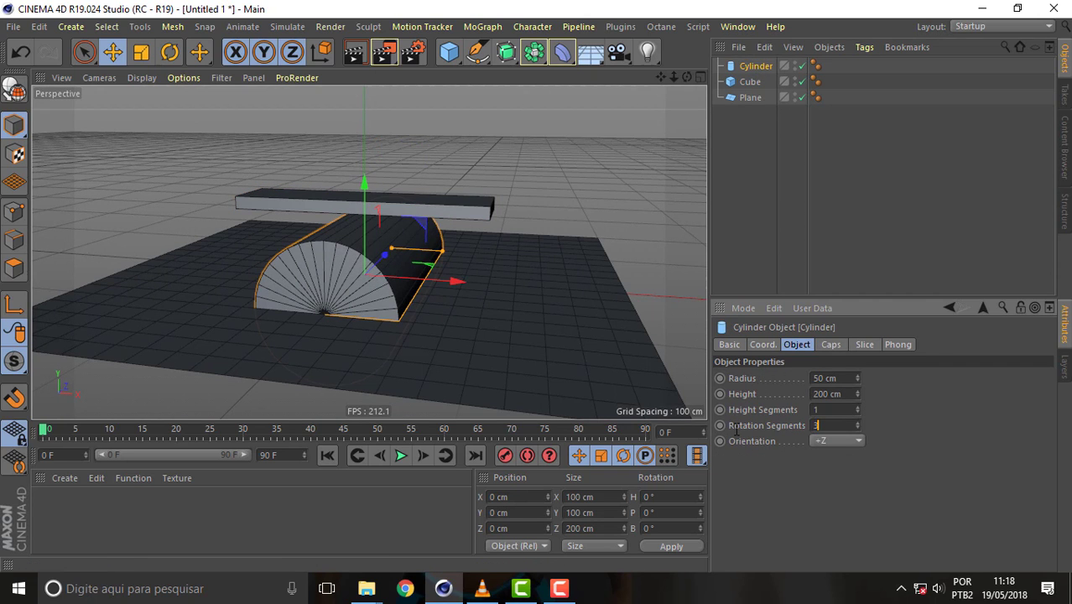
key(Return)
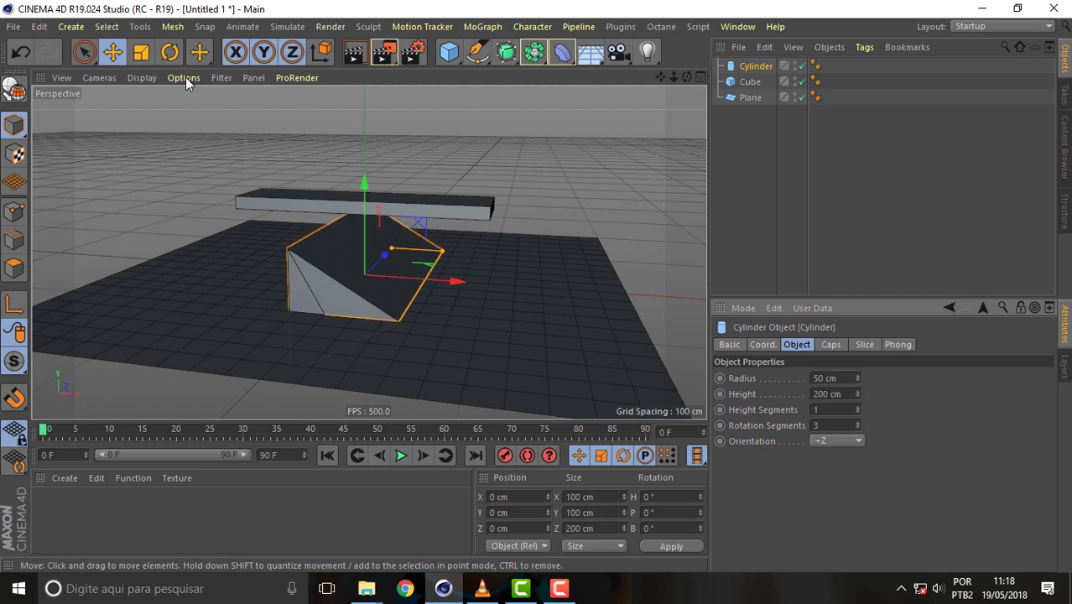
click(170, 52)
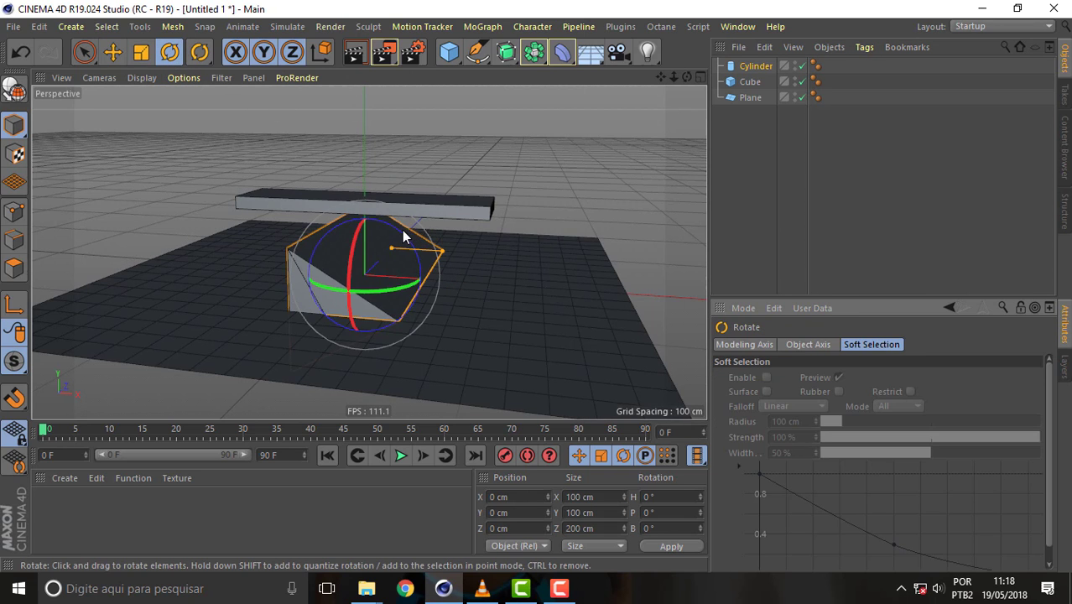
drag(402, 237, 423, 265)
key(ctrl+z)
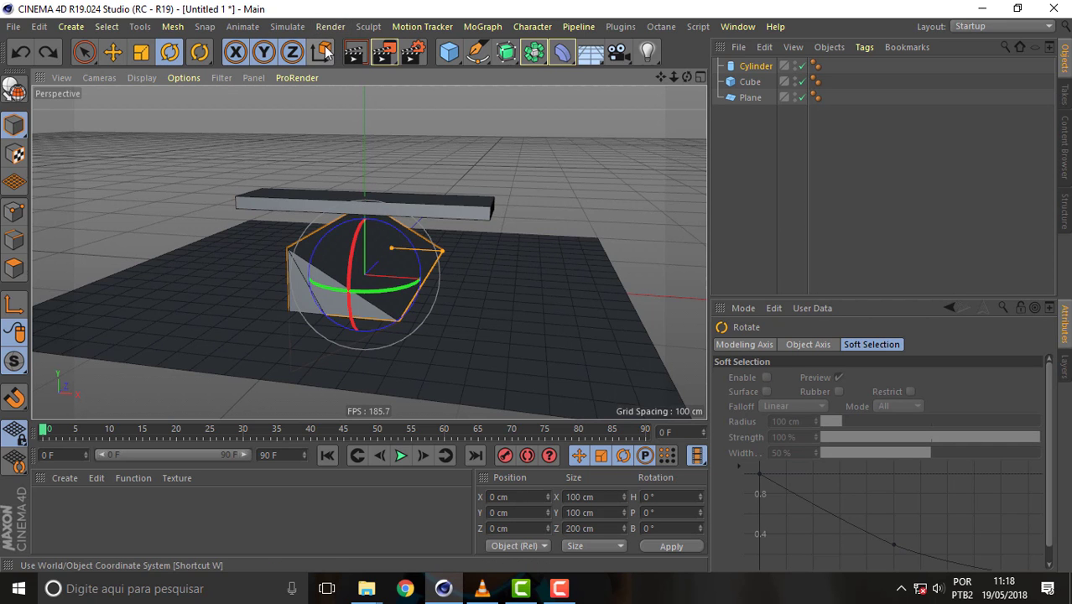
drag(687, 77, 638, 84)
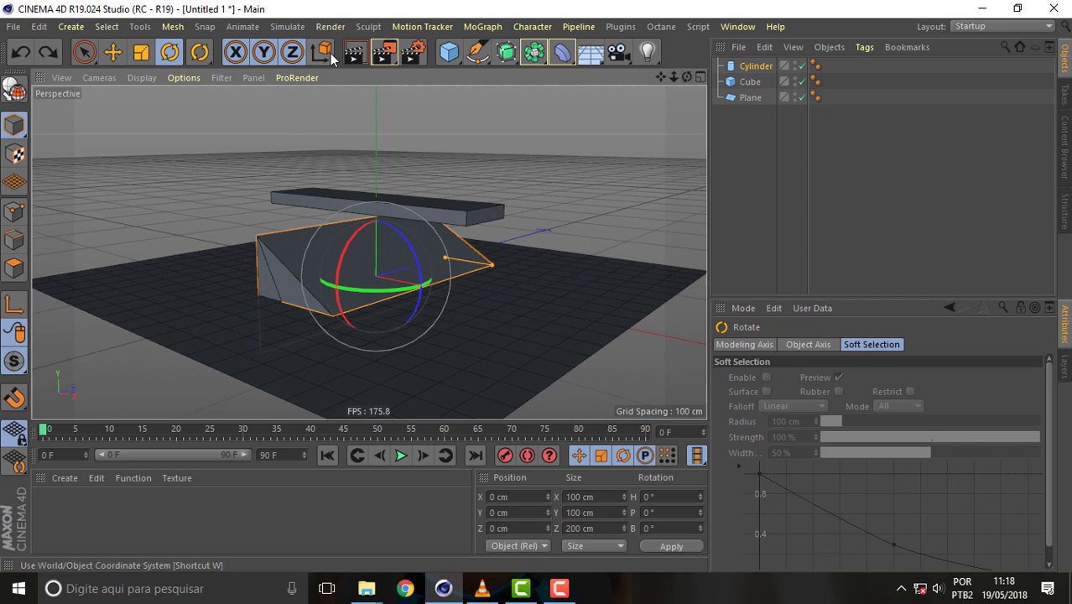
mouse_move(412, 249)
mouse_down()
mouse_move(423, 283)
mouse_move(418, 276)
mouse_up()
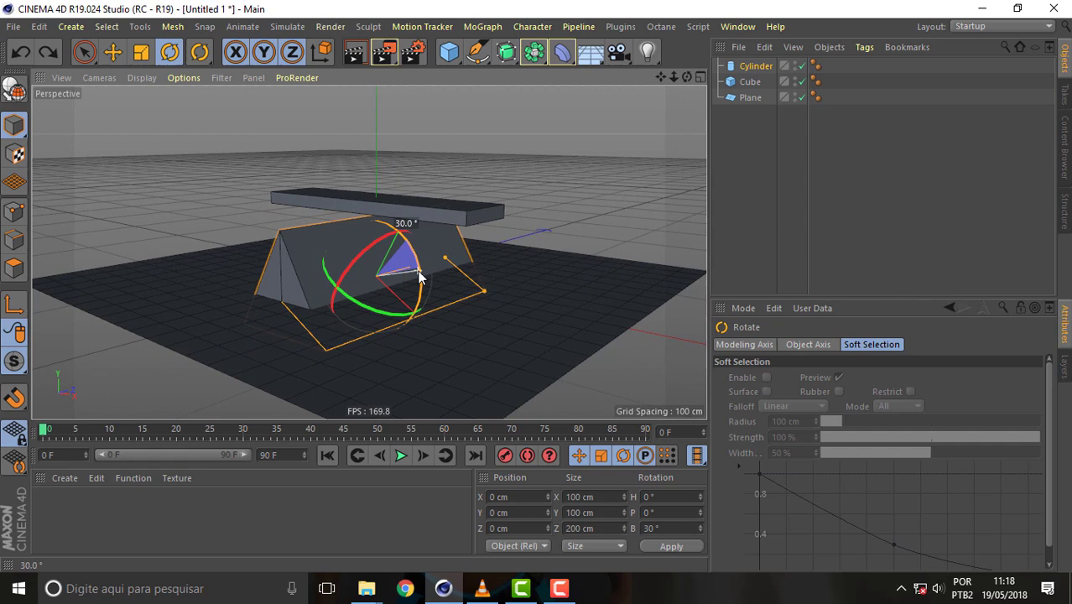
- Scale the prism to 67.3×67.3×134.6 cm and place it at Y 21.038 cm under the plank
click(113, 52)
click(321, 52)
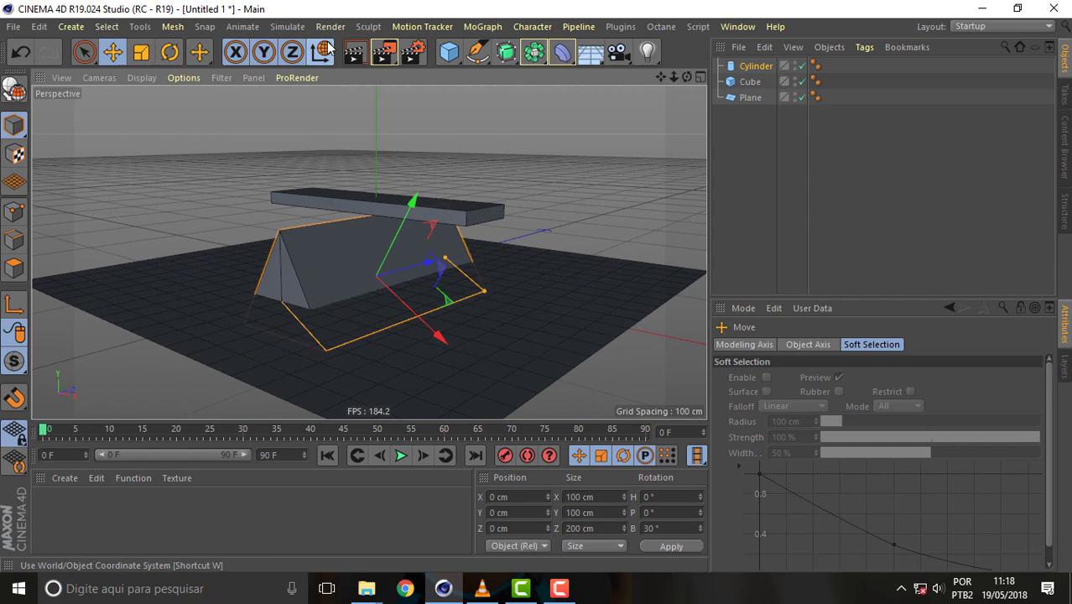
drag(376, 202, 378, 184)
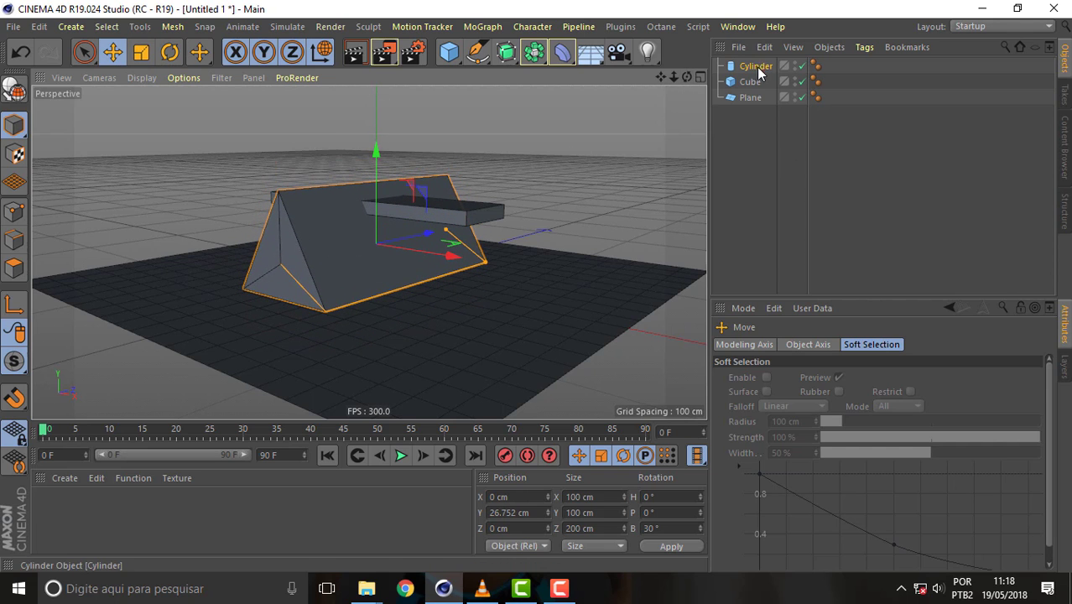
click(141, 52)
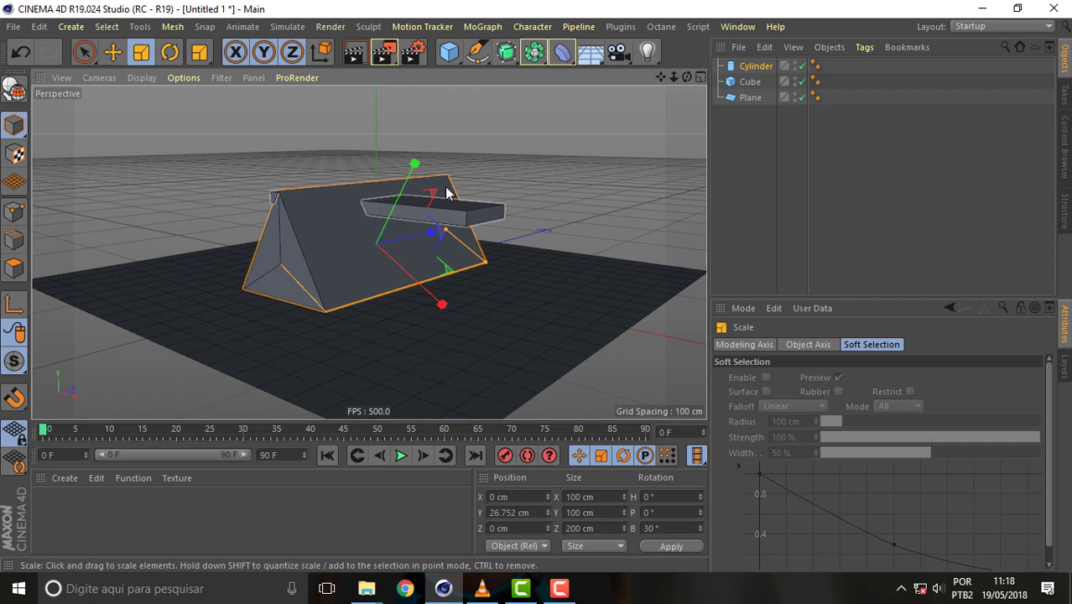
click(322, 53)
drag(479, 148, 376, 285)
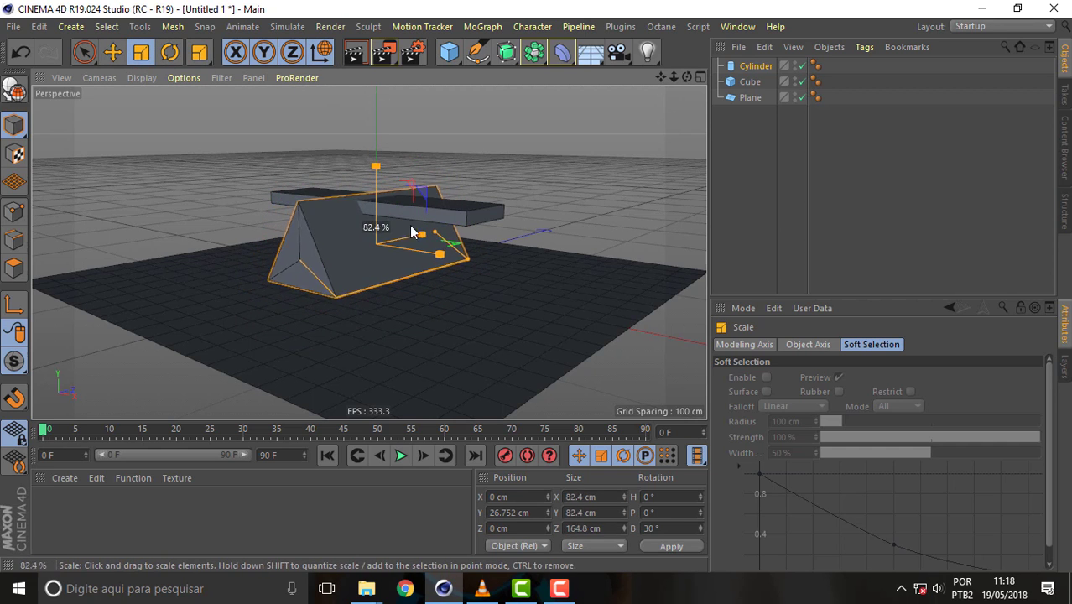
drag(688, 76, 354, 172)
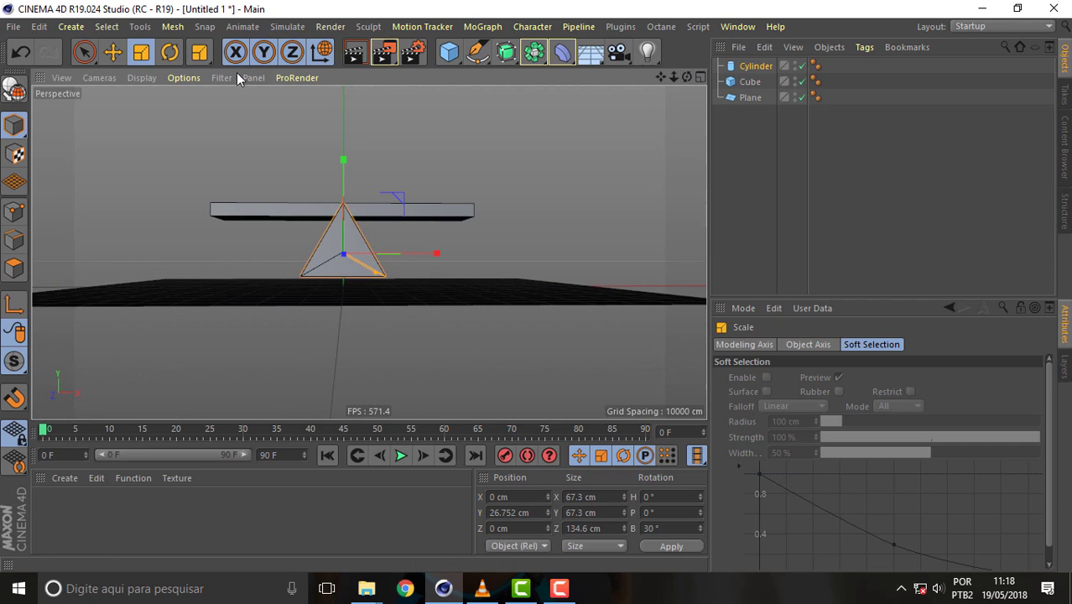
click(112, 52)
drag(342, 173, 342, 183)
- Switch to the four-viewport layout and zoom the Front view on the fulcrum
click(701, 77)
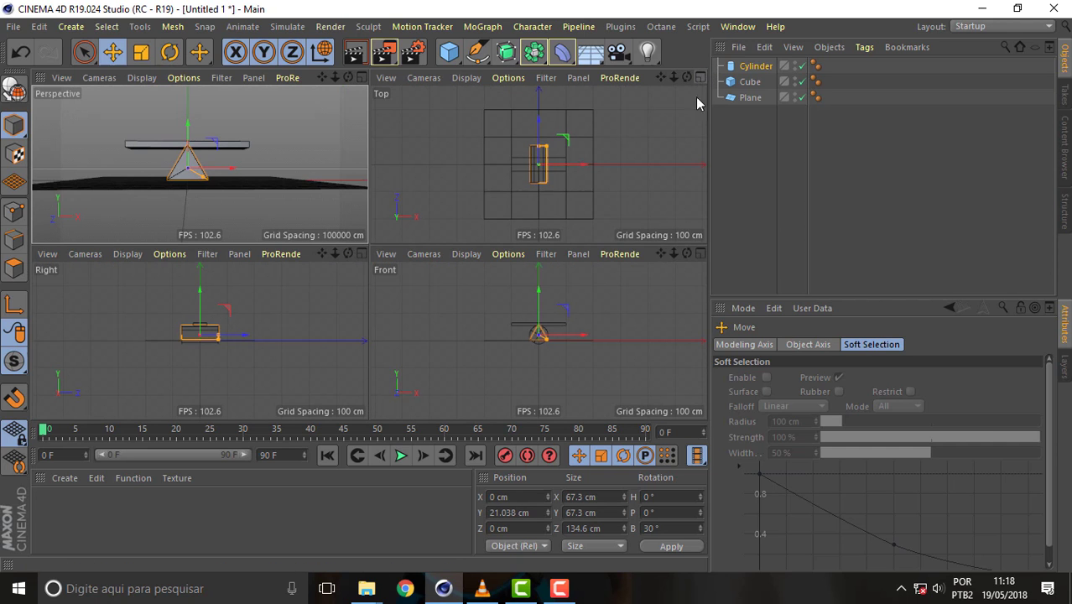
drag(674, 251, 696, 251)
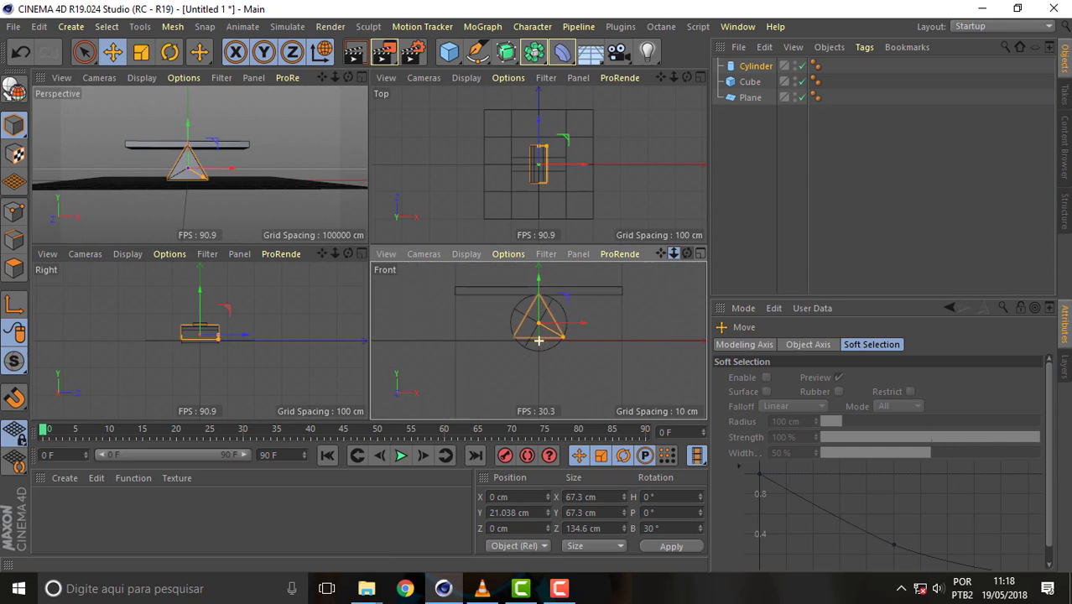
scroll(538, 339, up, 3)
scroll(538, 339, down, 2)
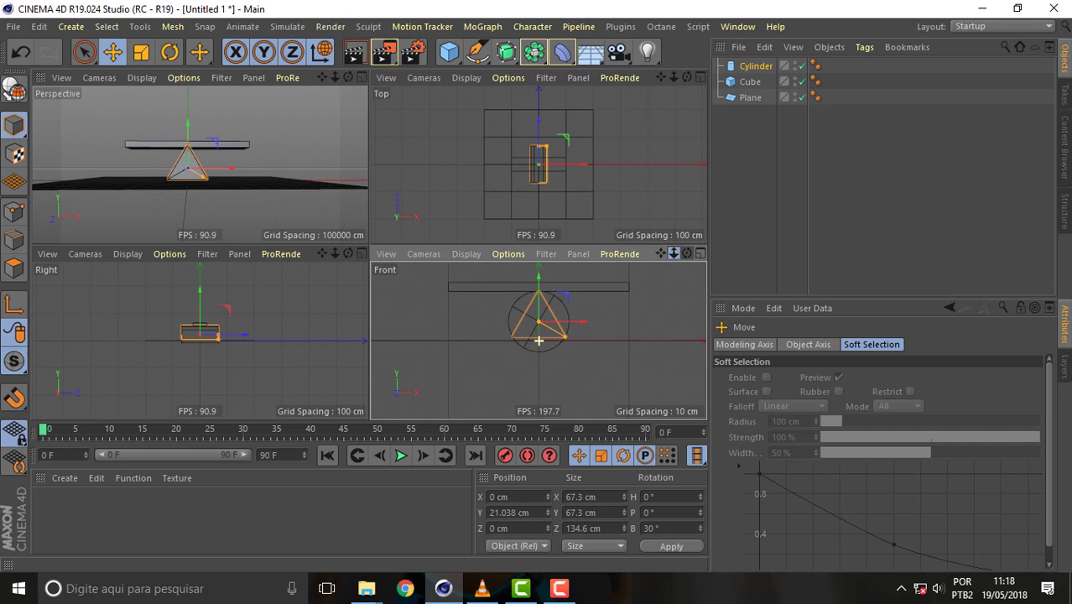
- Nudge the plank slightly up along Y, then select the floor plane
click(223, 147)
drag(188, 130, 189, 123)
click(187, 163)
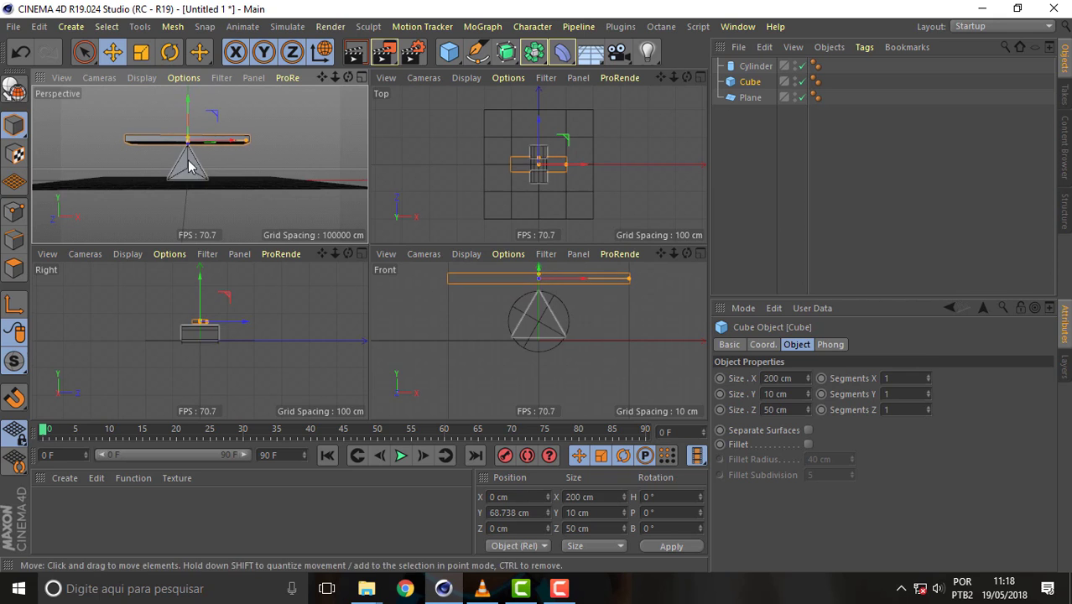
click(749, 98)
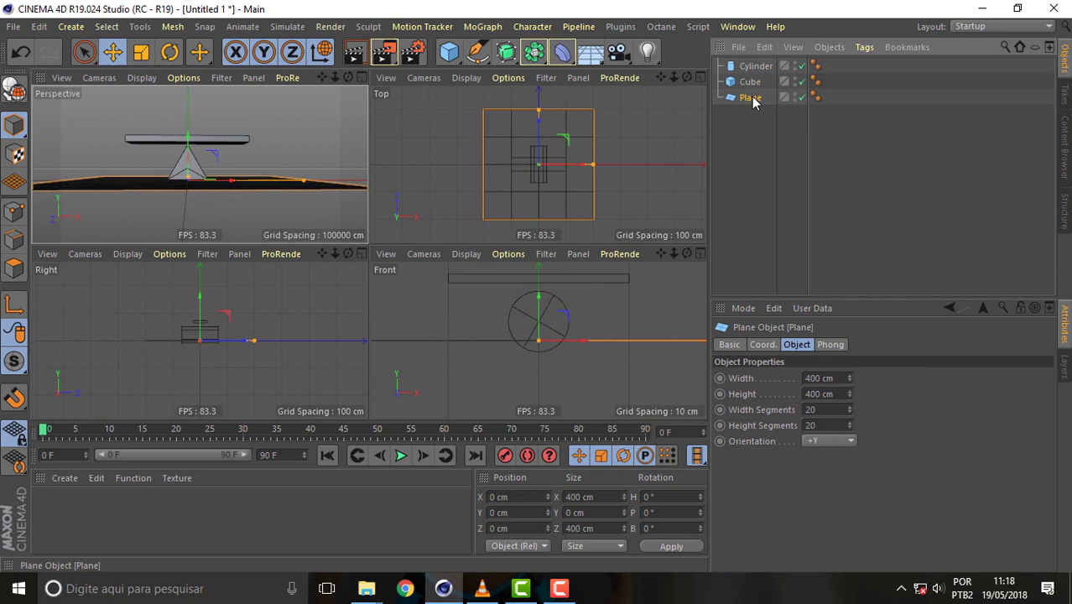
- Tag the plane and cylinder as Collider Bodies and the cube as a Rigid Body
right_click(759, 97)
mouse_move(812, 162)
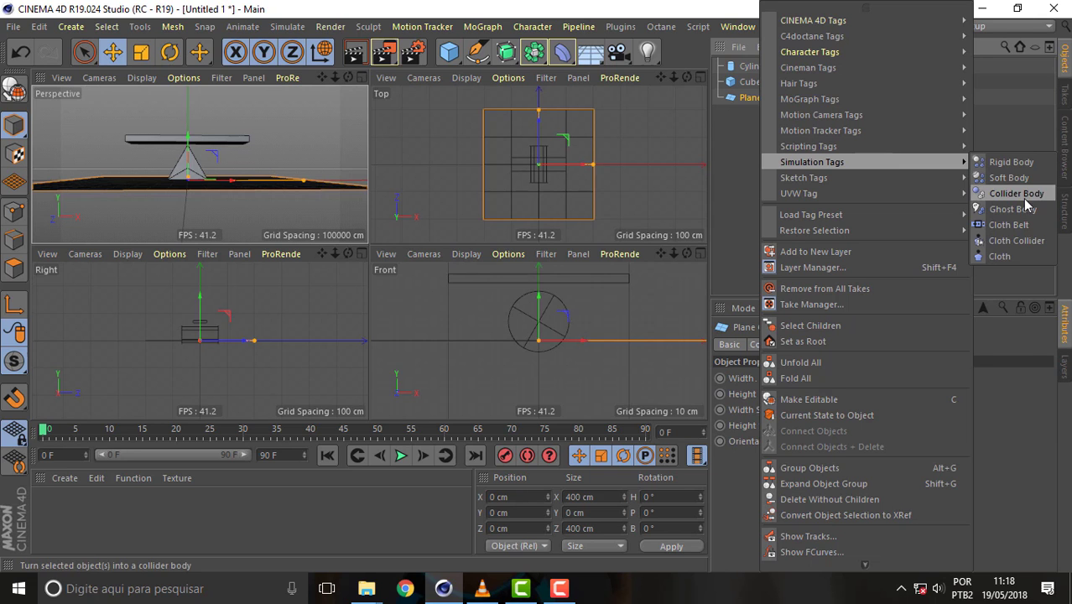
click(1022, 198)
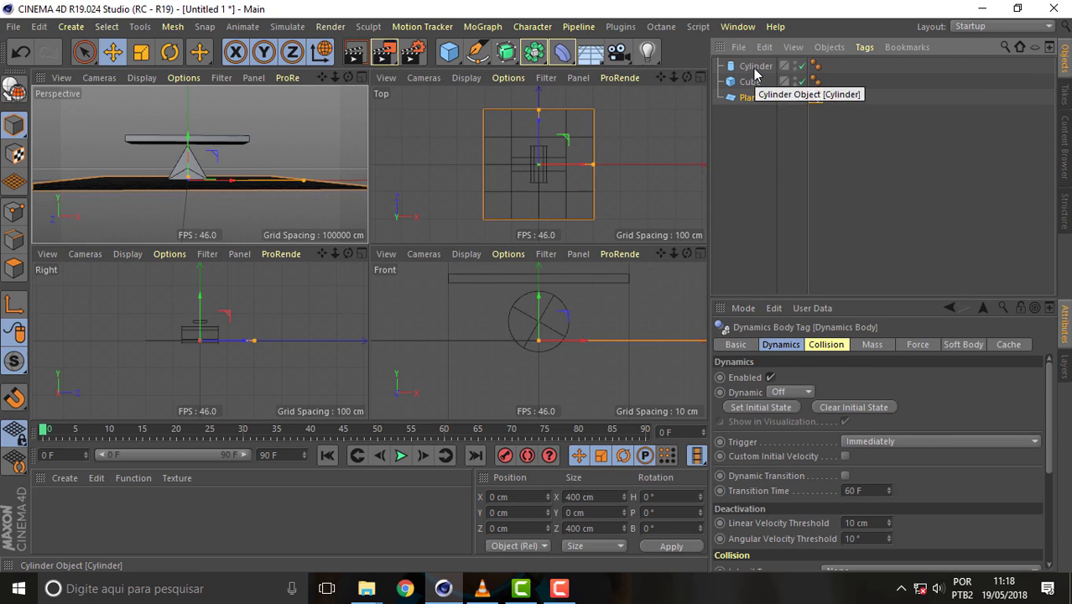
click(753, 66)
right_click(753, 67)
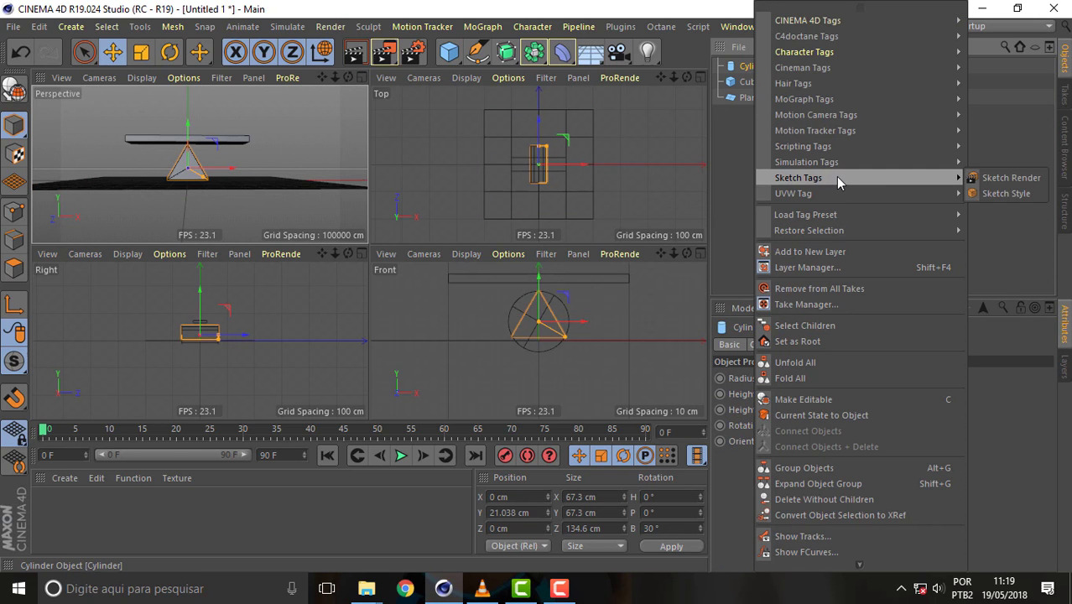
mouse_move(806, 162)
click(1007, 193)
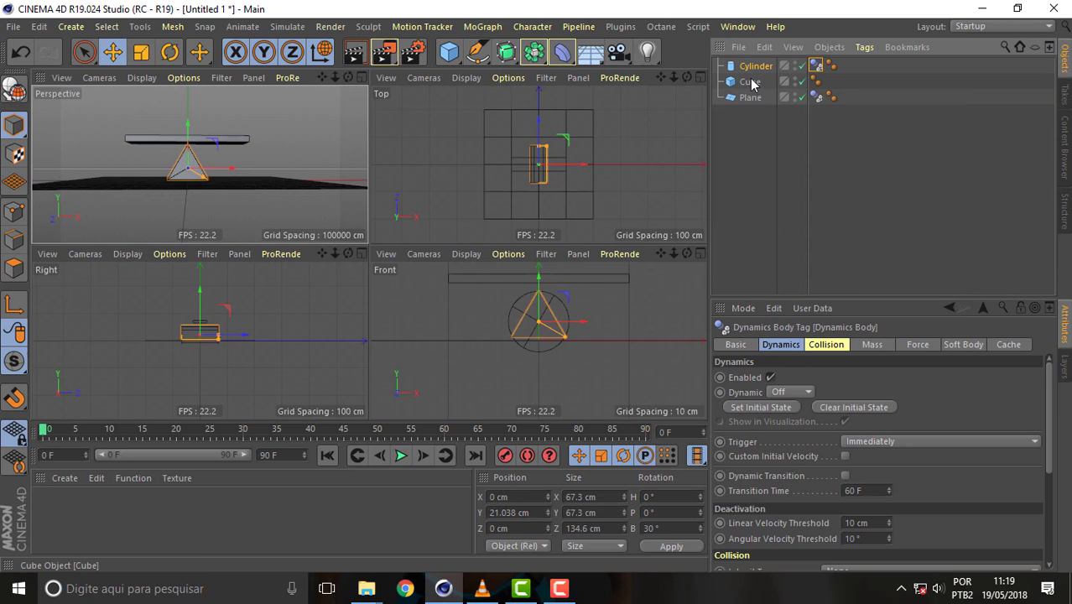
click(750, 81)
right_click(752, 82)
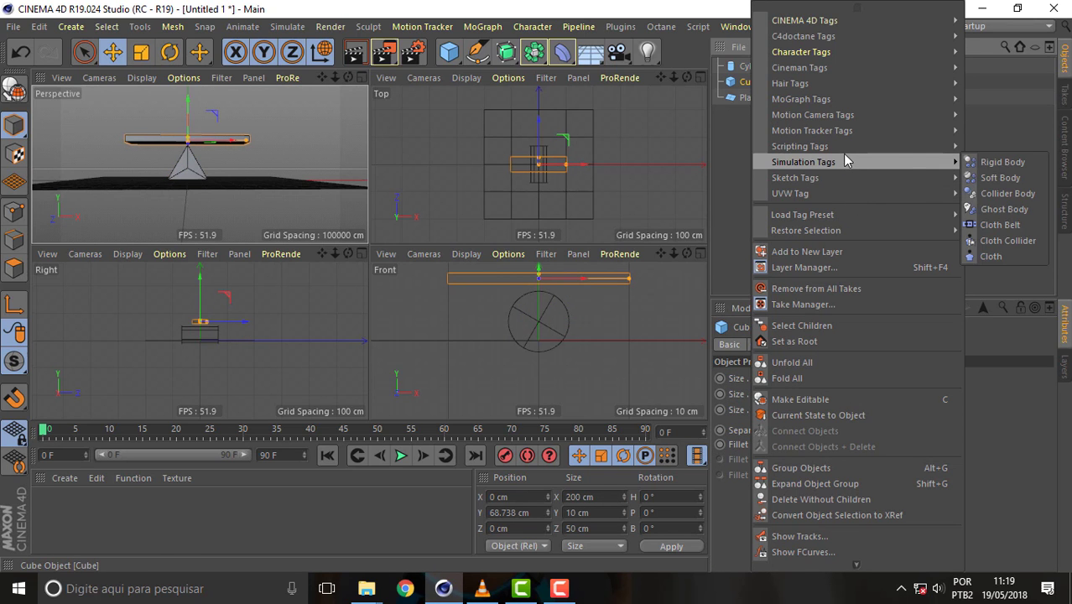
click(977, 161)
- Set the cylinder's dynamics collision Shape to Static Mesh
click(755, 67)
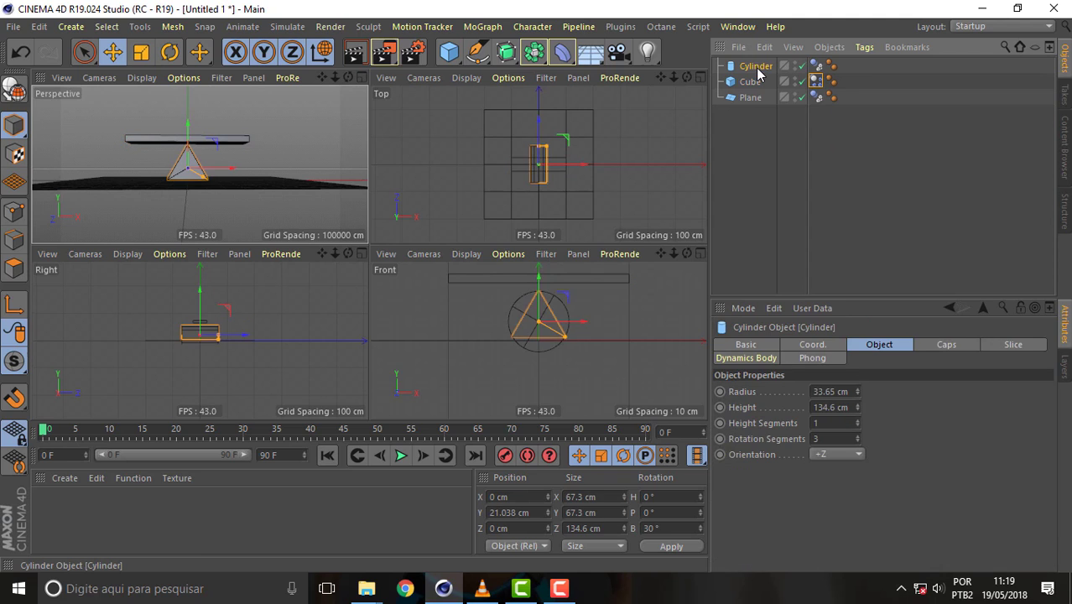
click(816, 67)
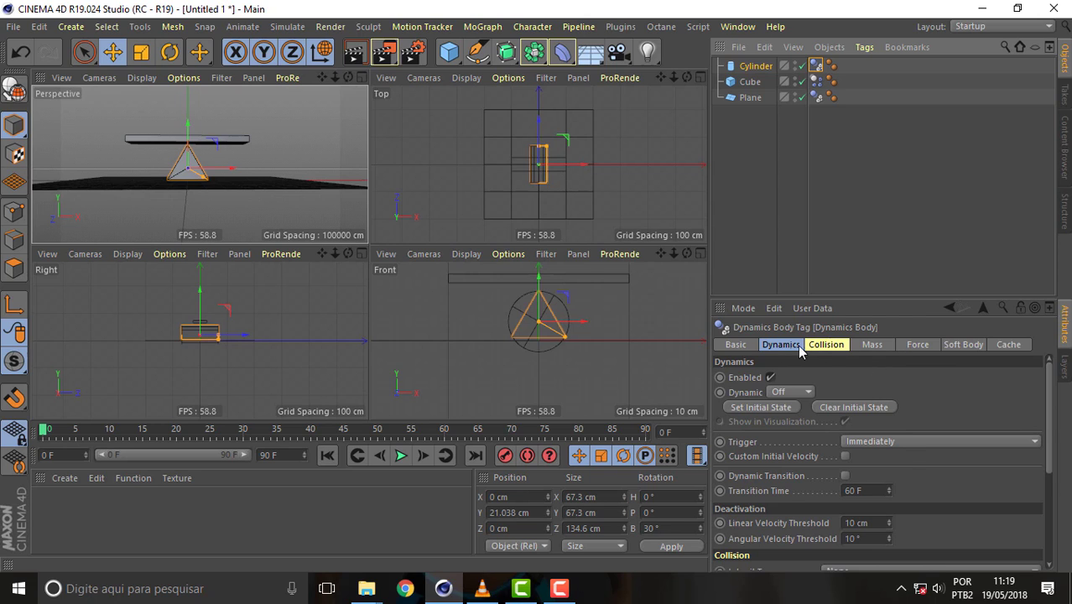
click(820, 348)
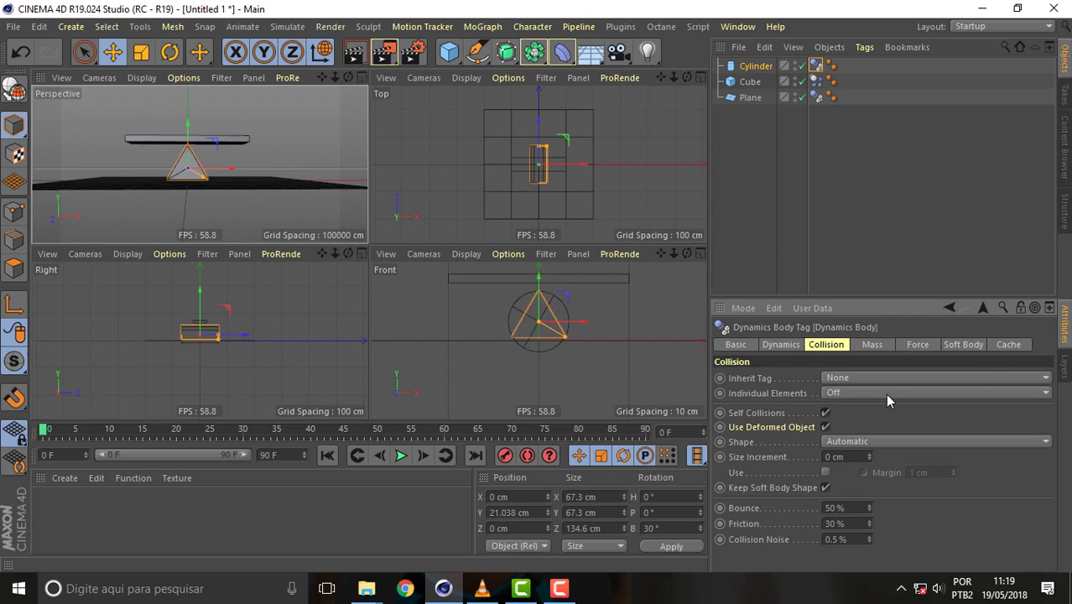
click(920, 440)
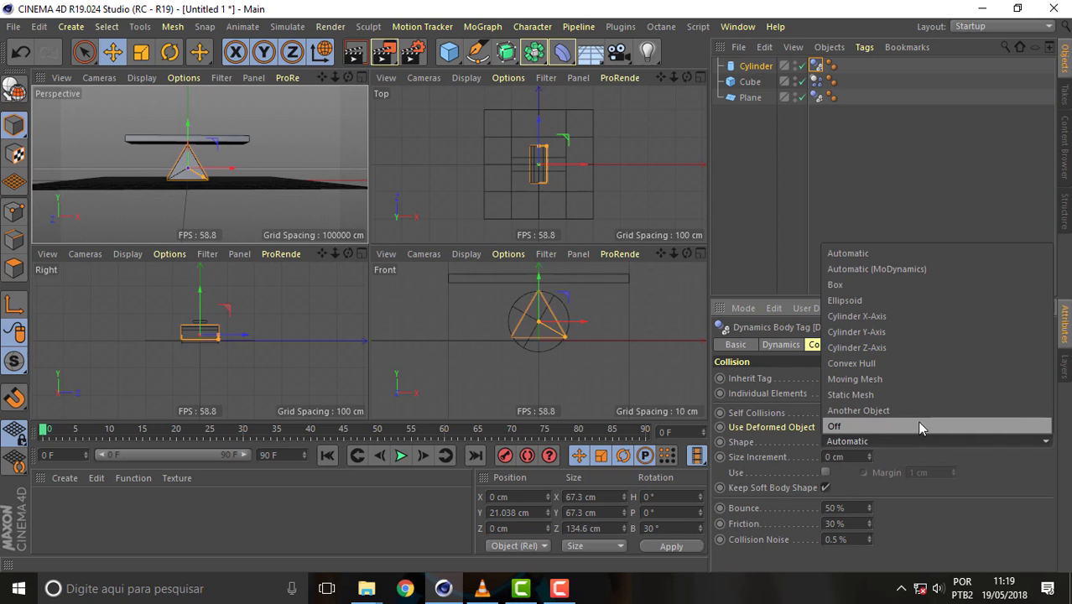
click(906, 395)
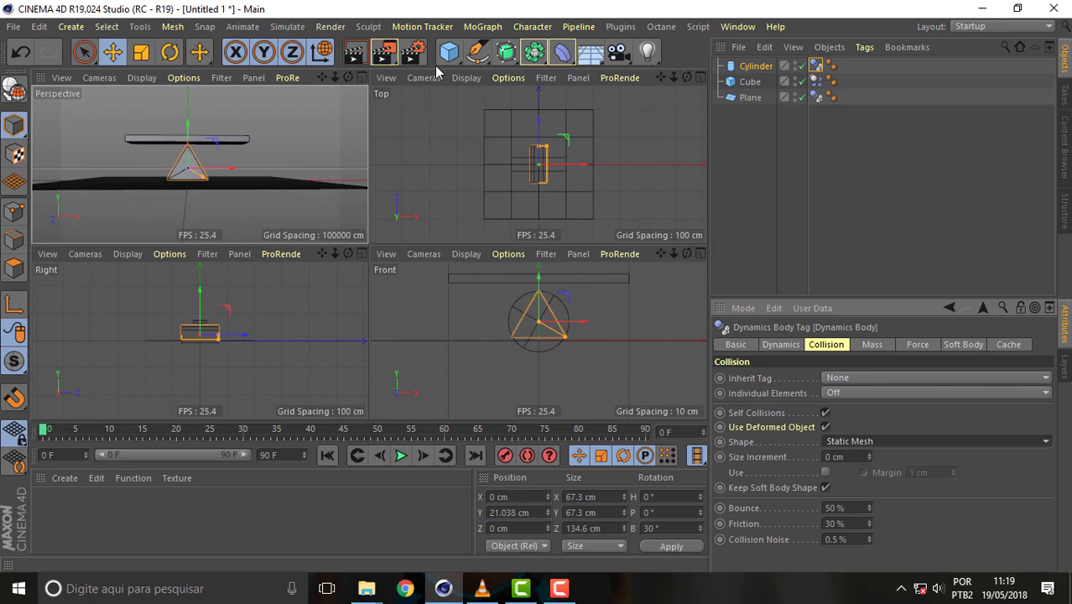
- Maximize the Perspective viewport and lower the plank onto the prism's point
mouse_move(348, 78)
mouse_down()
mouse_move(361, 79)
mouse_move(334, 84)
mouse_up()
scroll(200, 165, up, 4)
scroll(200, 165, up, 1)
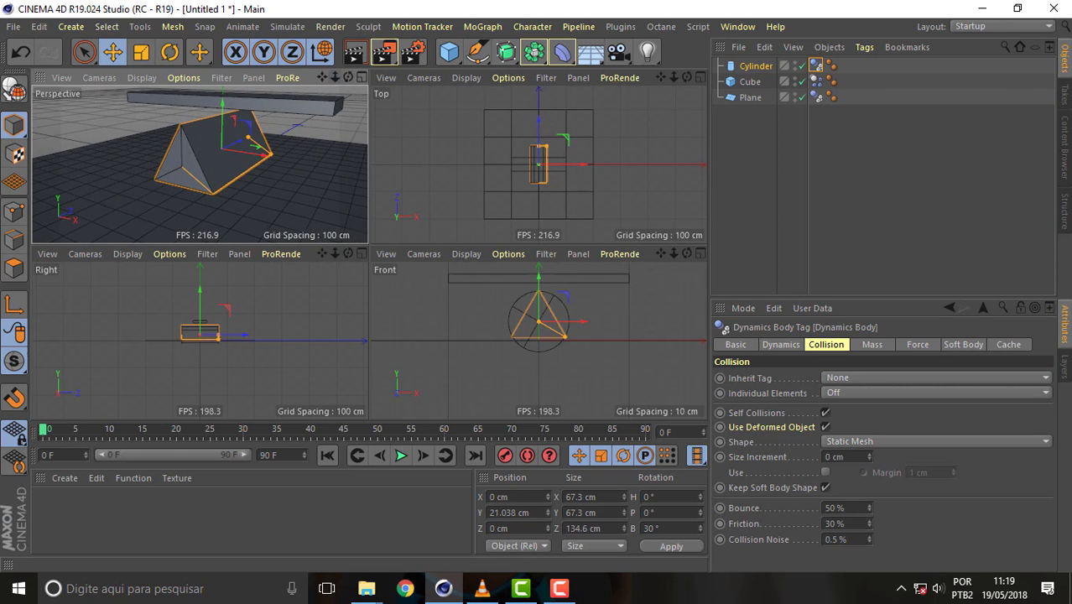
click(359, 77)
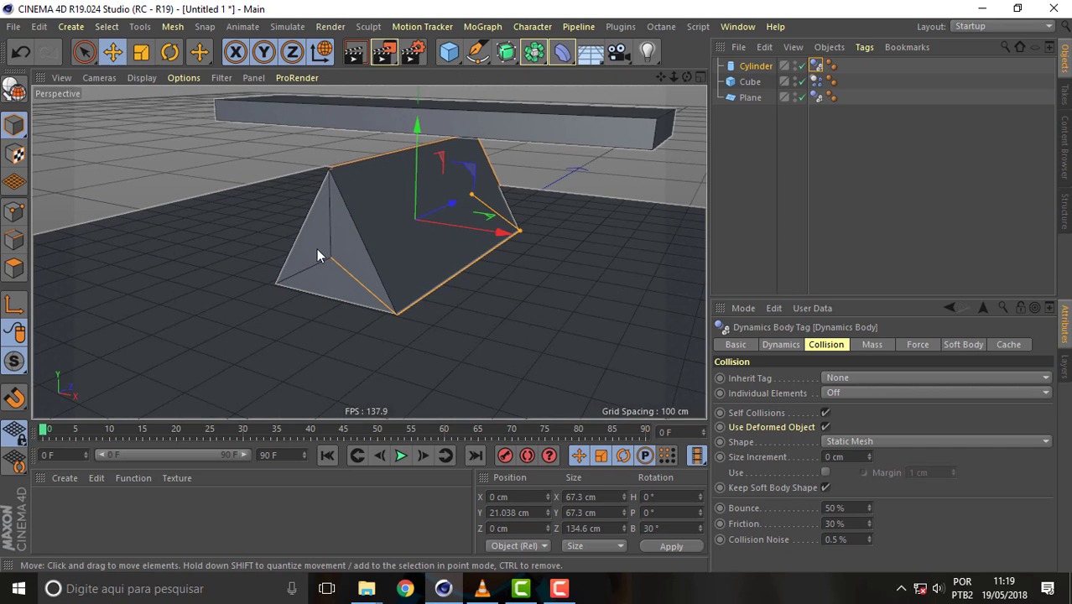
click(750, 81)
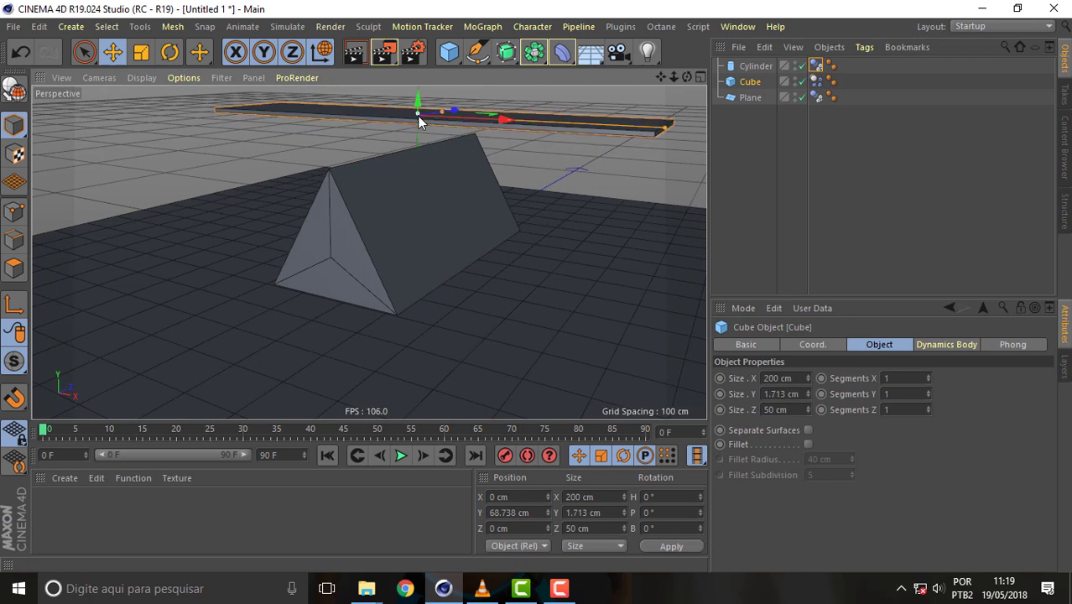
mouse_move(418, 116)
alt+mouse_down()
mouse_move(400, 115)
mouse_move(410, 129)
alt+mouse_up()
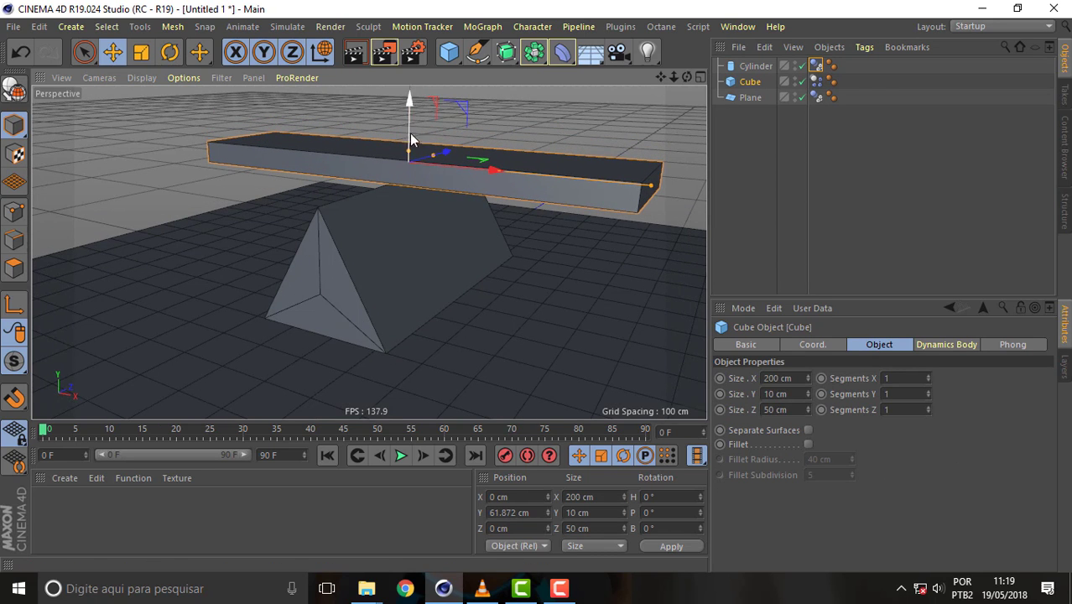
- Play and rewind the simulation a few times; the plank stays balanced
click(400, 455)
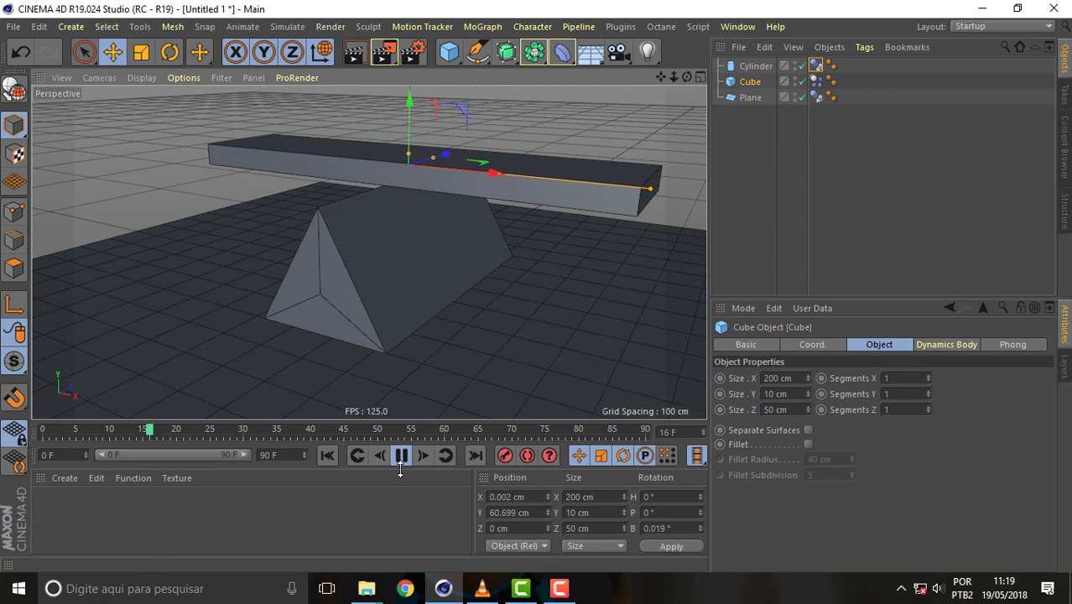
click(327, 454)
click(401, 454)
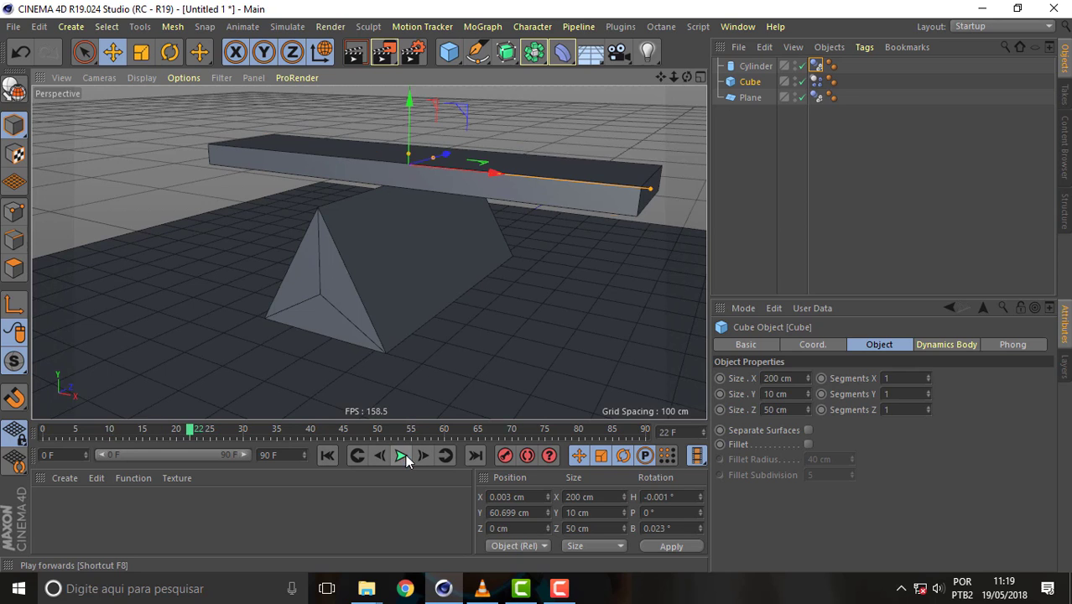
click(325, 455)
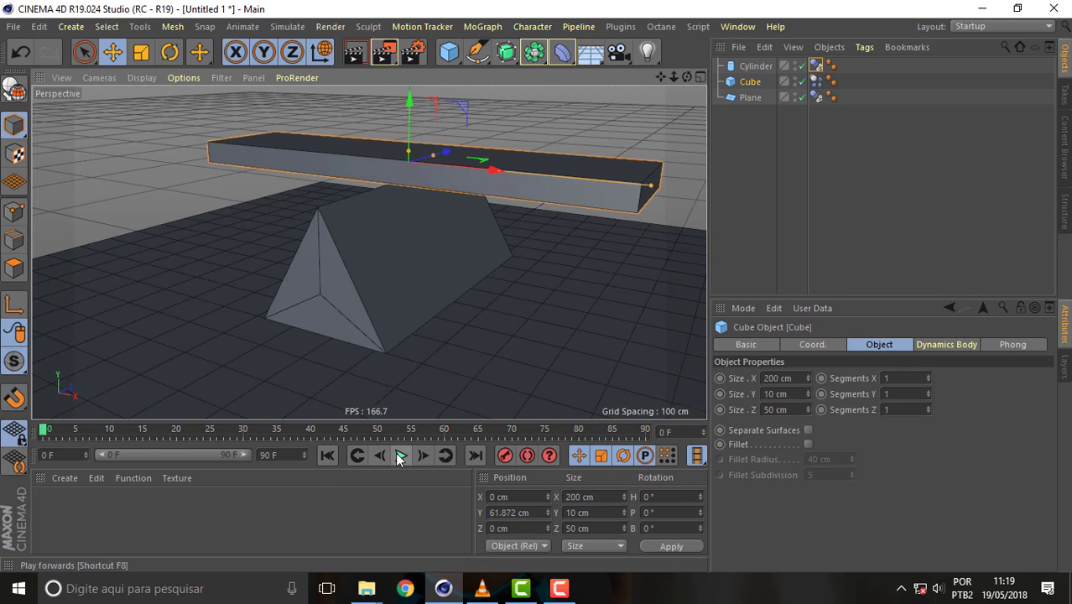
click(400, 456)
click(325, 455)
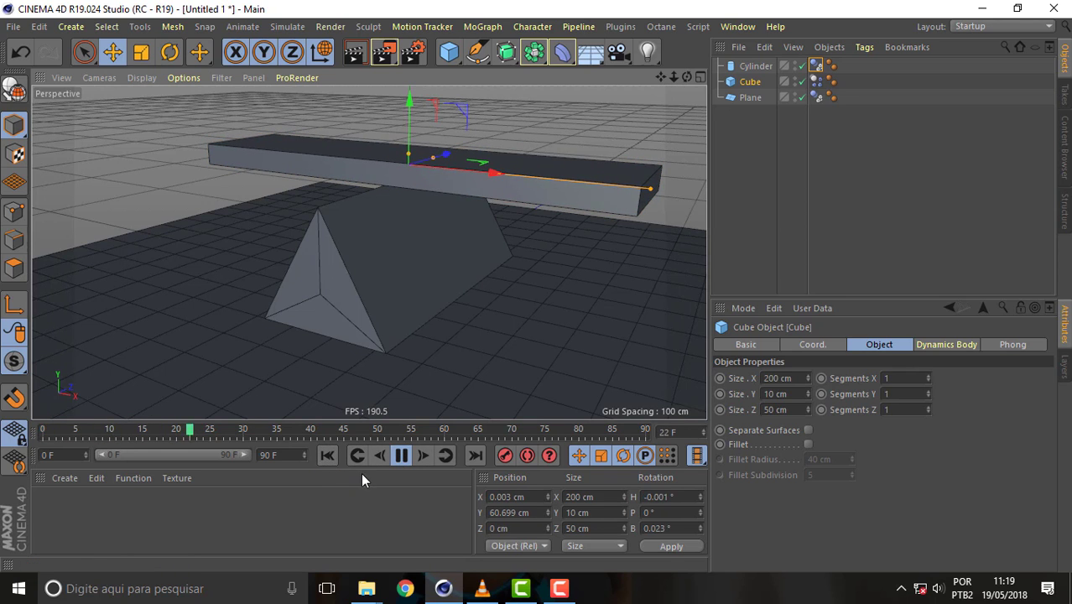
click(400, 455)
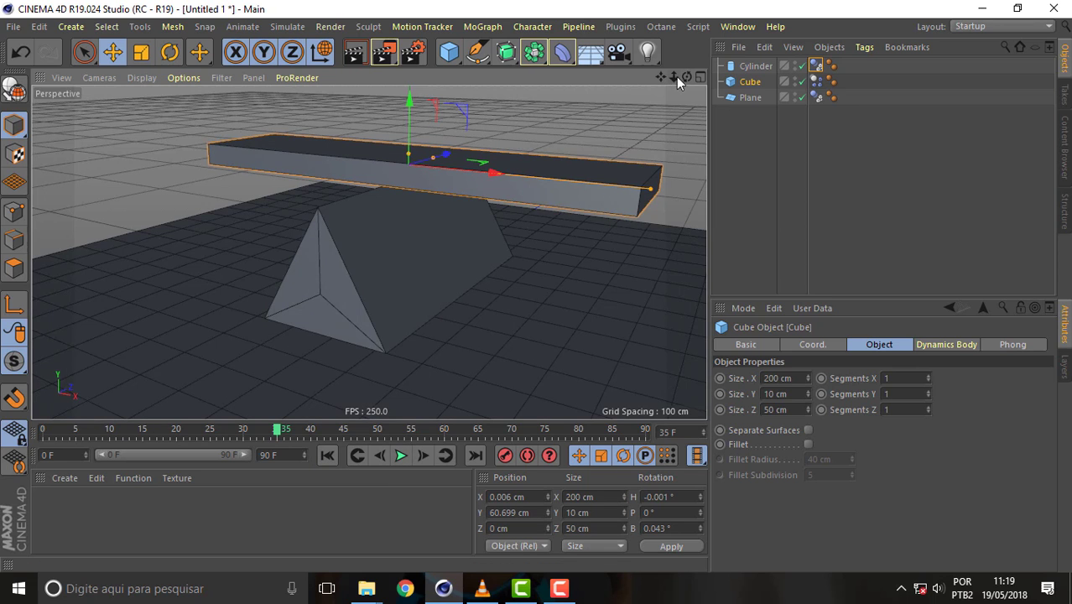
drag(685, 76, 638, 80)
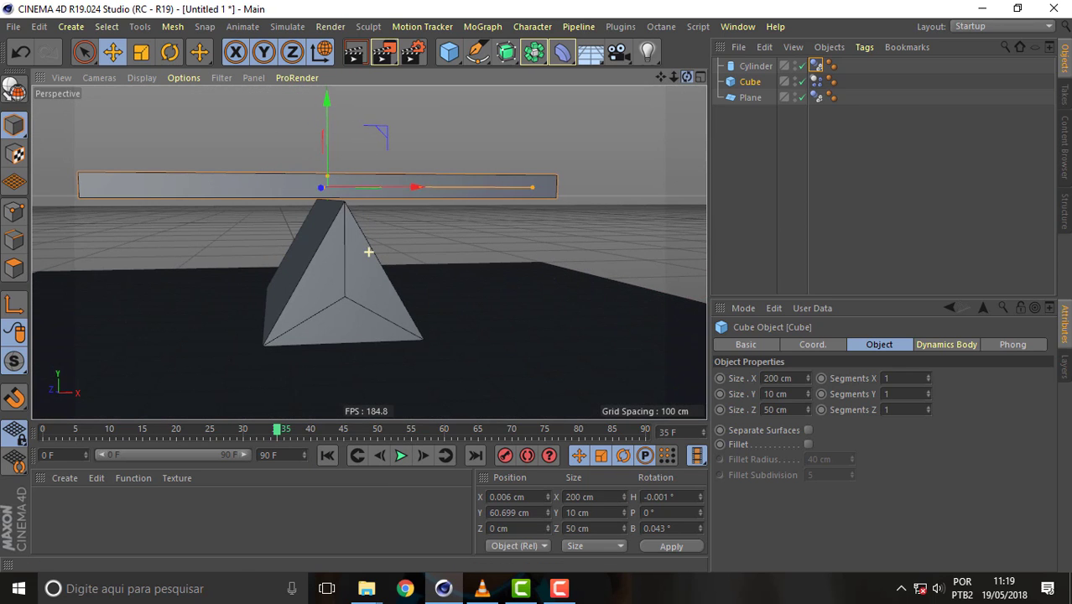
click(327, 456)
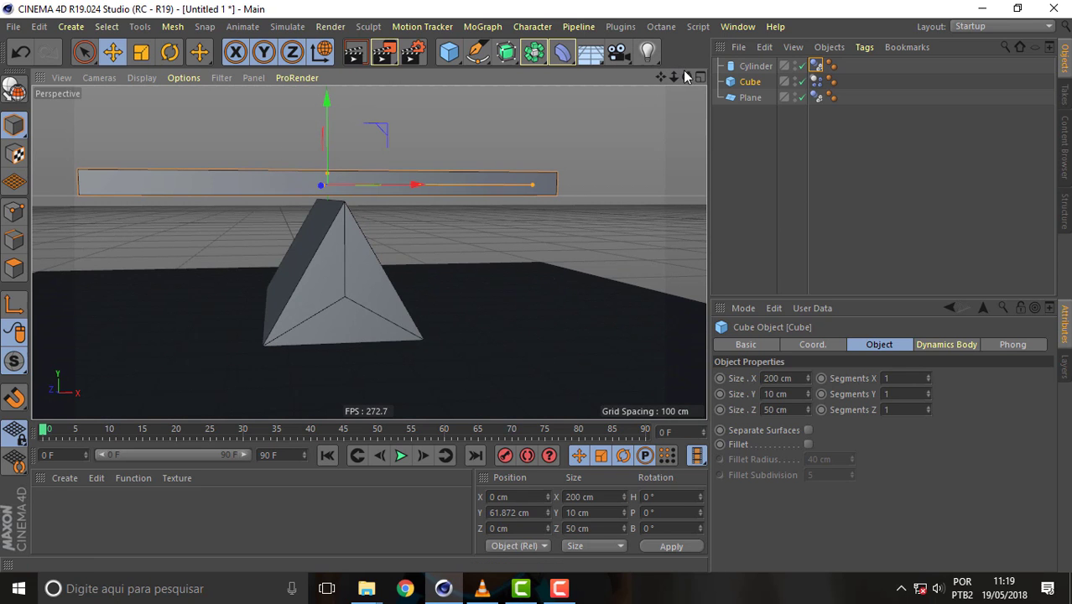
- Shift the plank 8.38 cm off-centre along X and play the simulation to watch it tip
drag(686, 77, 685, 126)
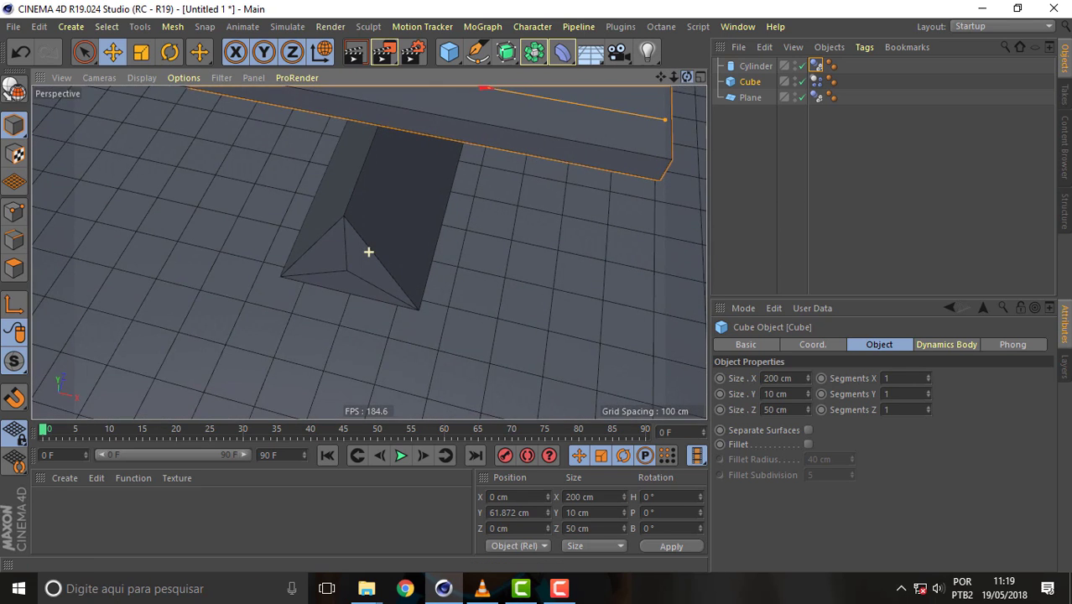
drag(686, 77, 683, 51)
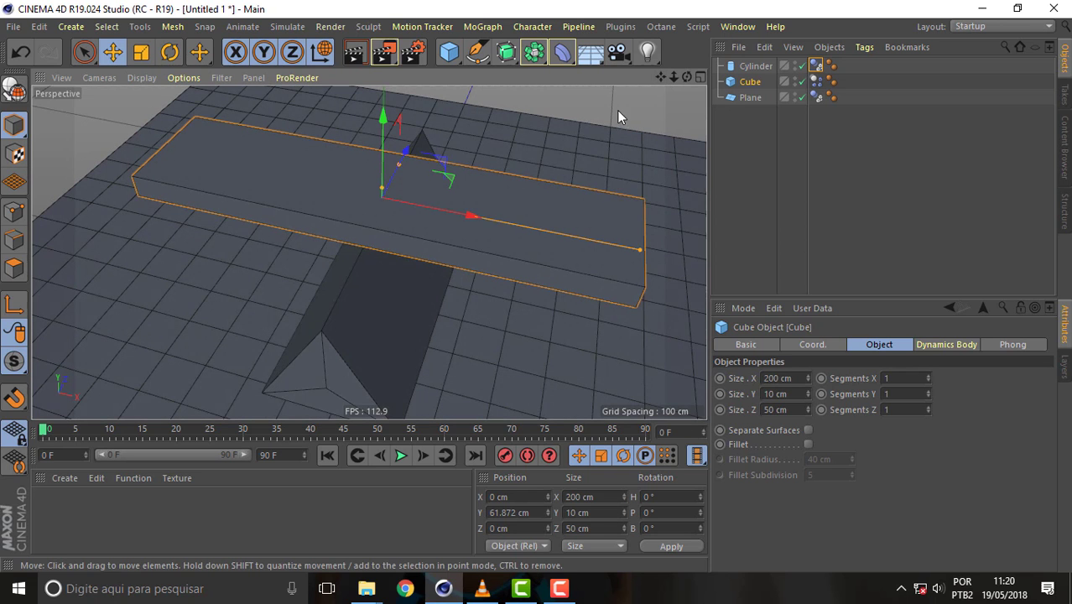
drag(685, 76, 473, 214)
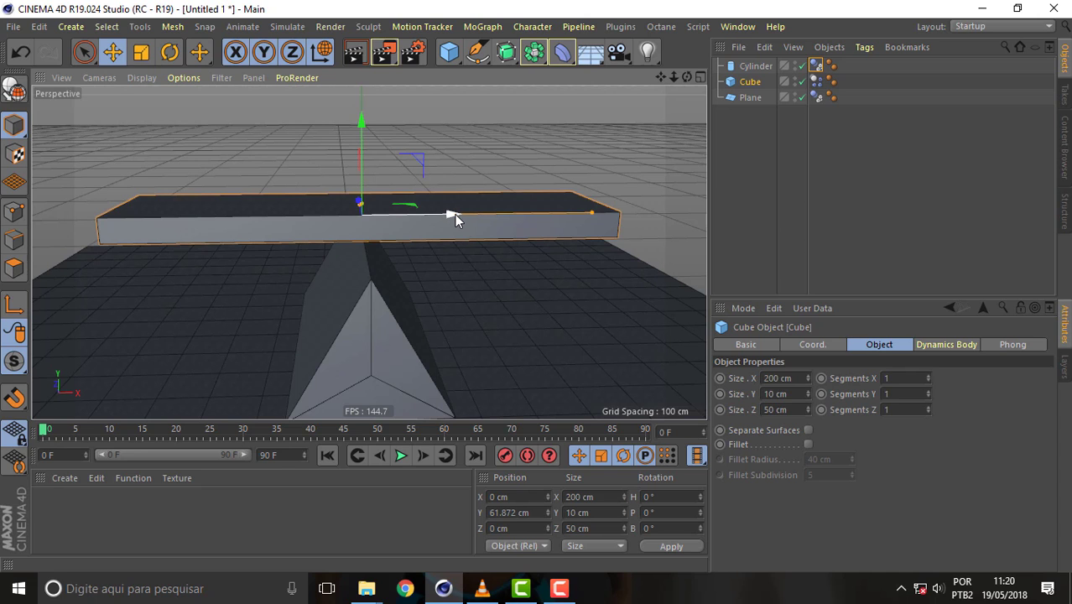
drag(455, 214, 474, 216)
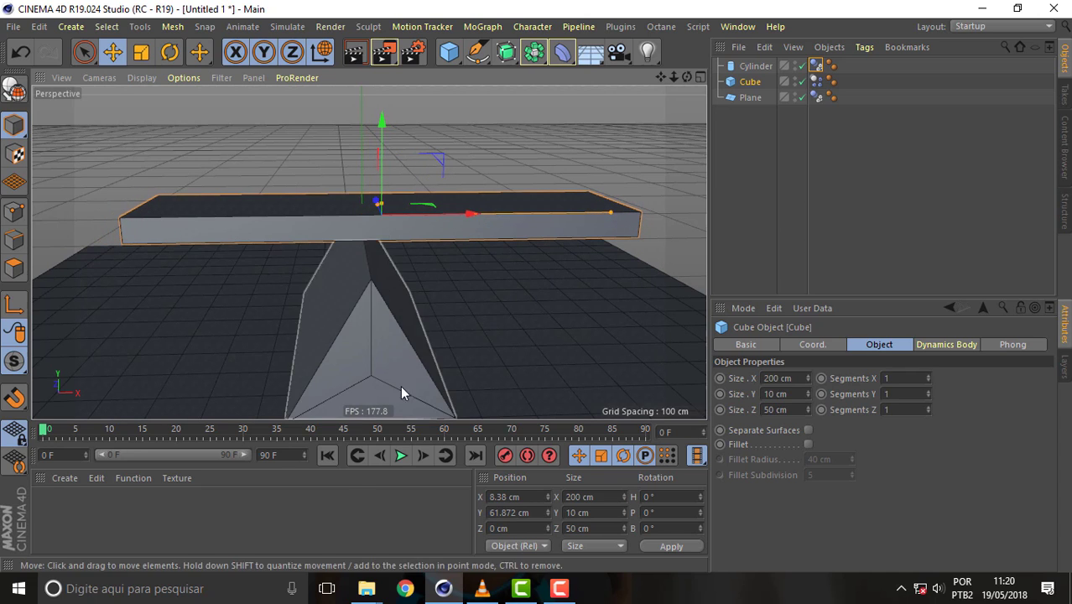
click(401, 454)
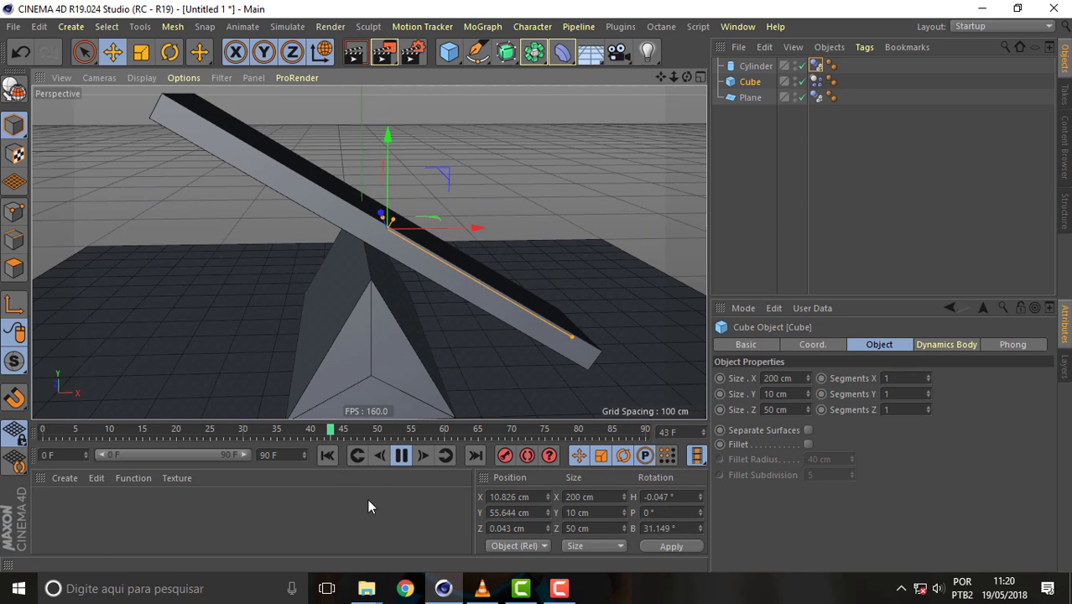
click(327, 455)
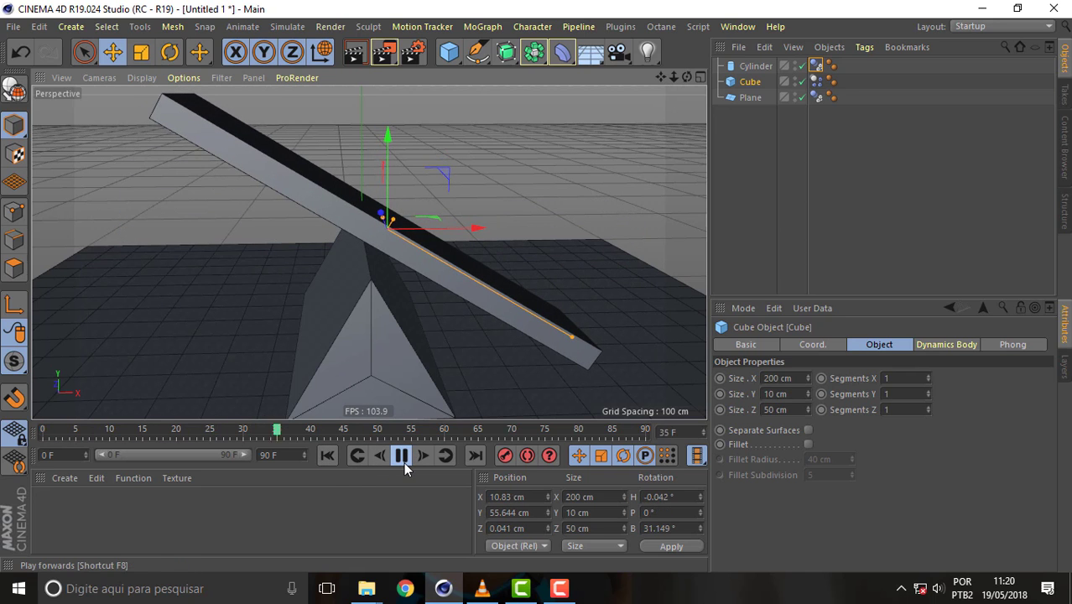
click(327, 455)
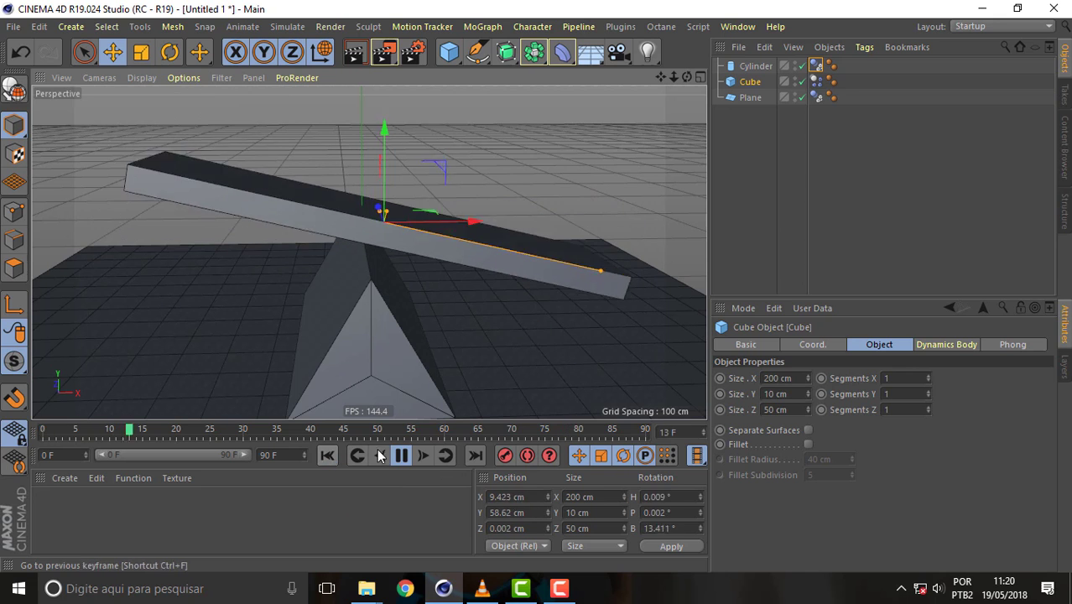
click(400, 454)
click(327, 455)
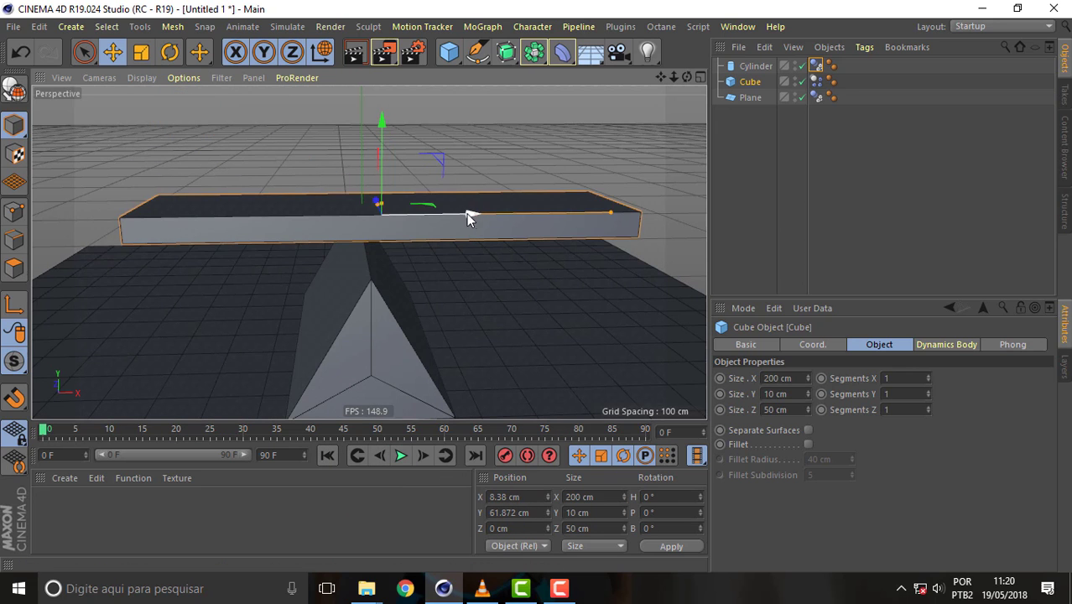
- Move the plank further right, replay the tipping, then undo it back to X 0 cm
drag(466, 213, 489, 215)
click(401, 454)
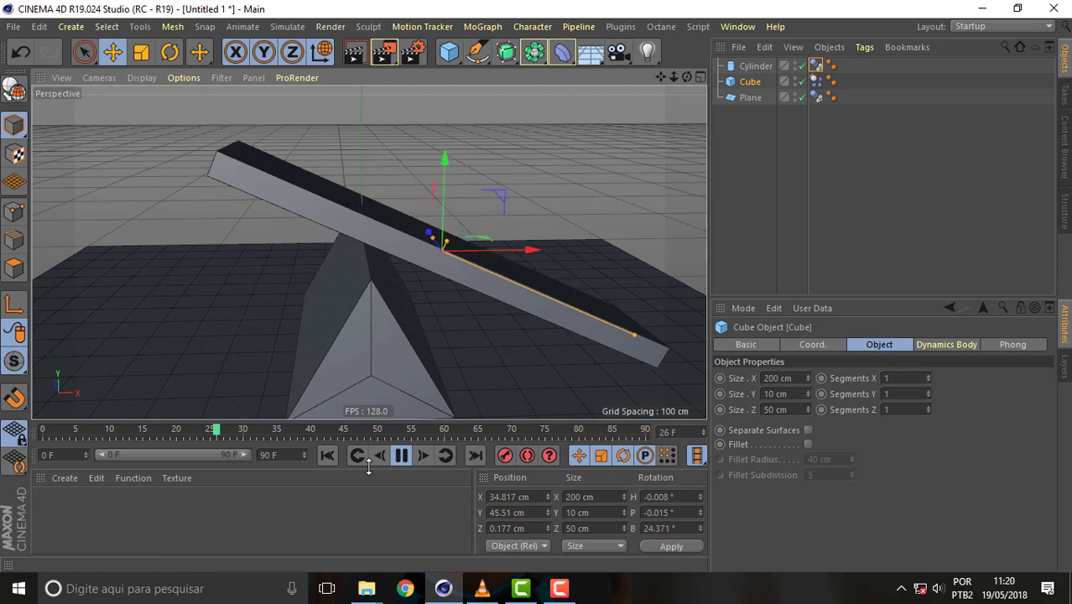
drag(673, 76, 670, 75)
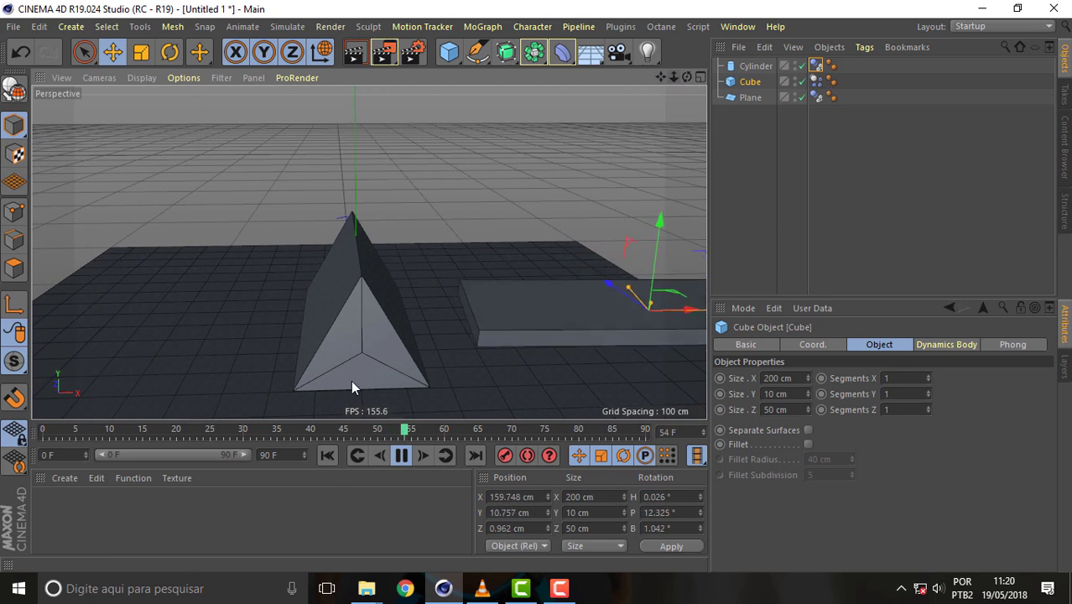
click(401, 455)
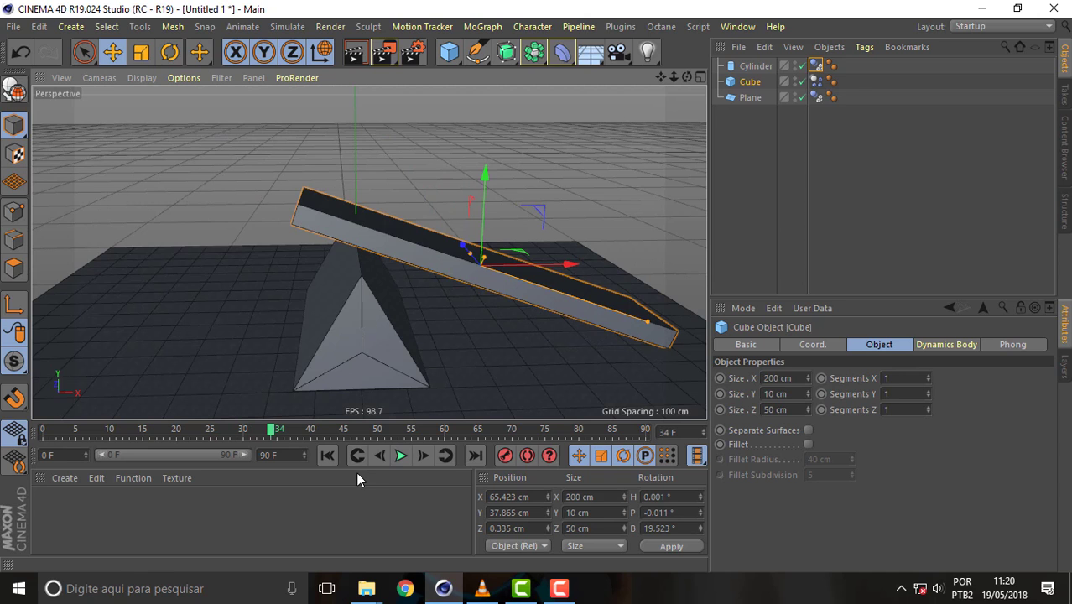
click(327, 456)
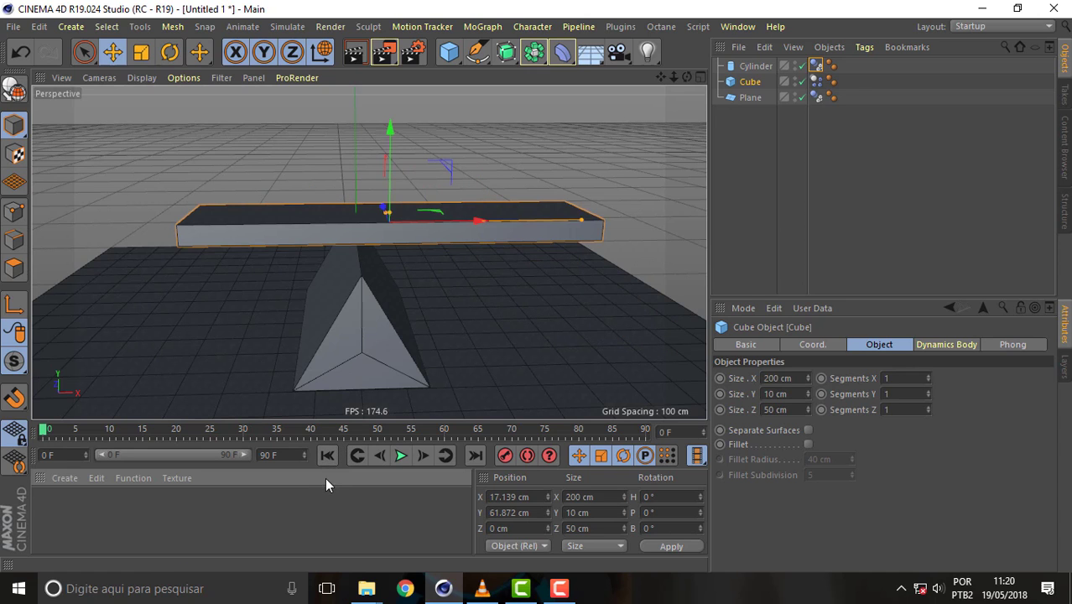
key(ctrl+z)
key(ctrl+z)
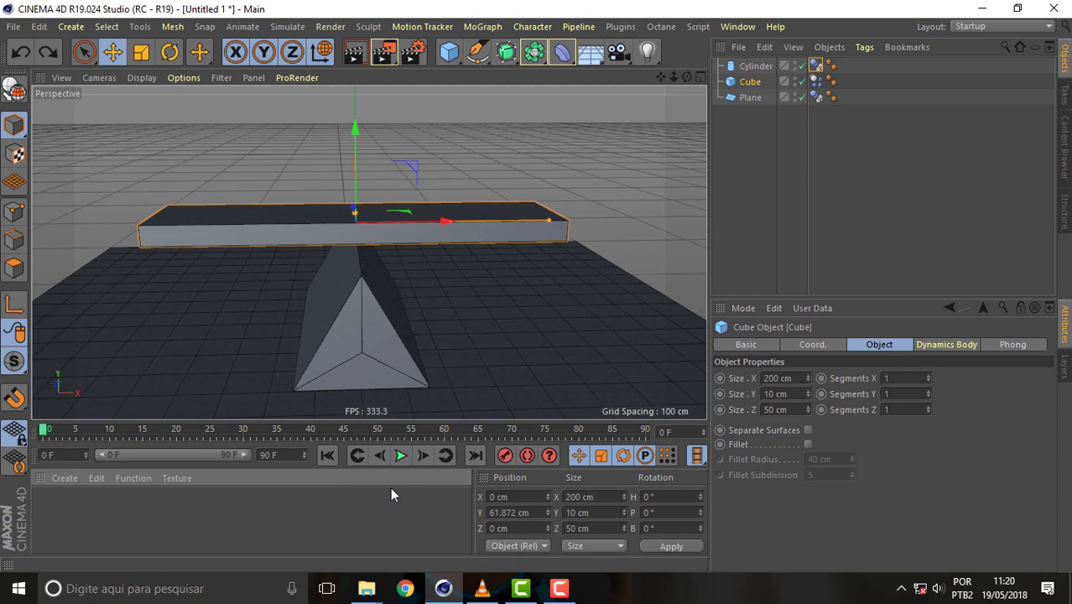
- Enable Project > Dynamics > Visualization and step one frame to show collision shapes
click(743, 307)
click(782, 306)
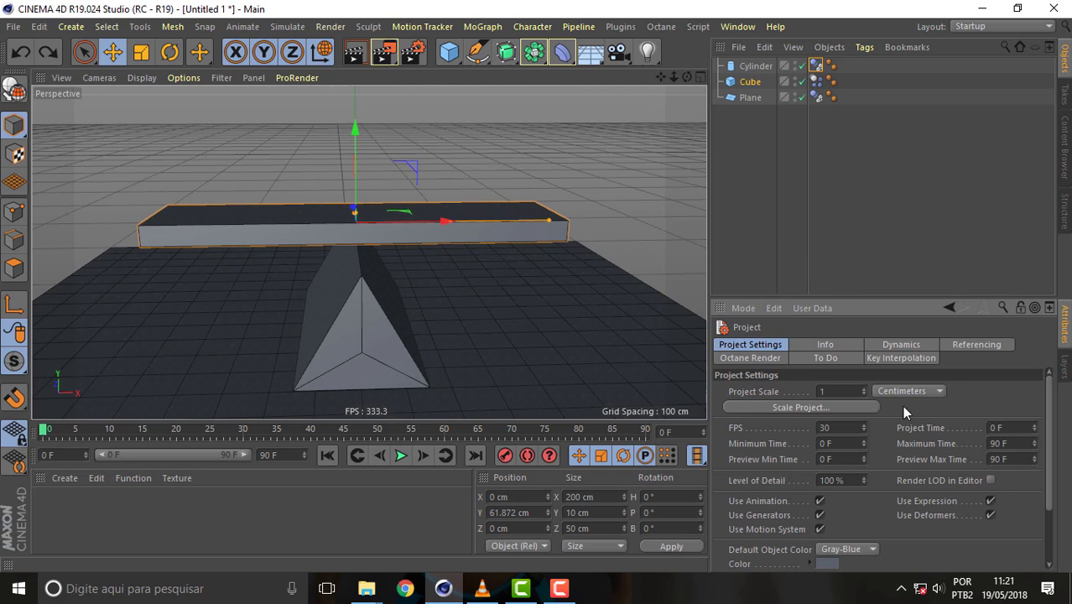
click(903, 347)
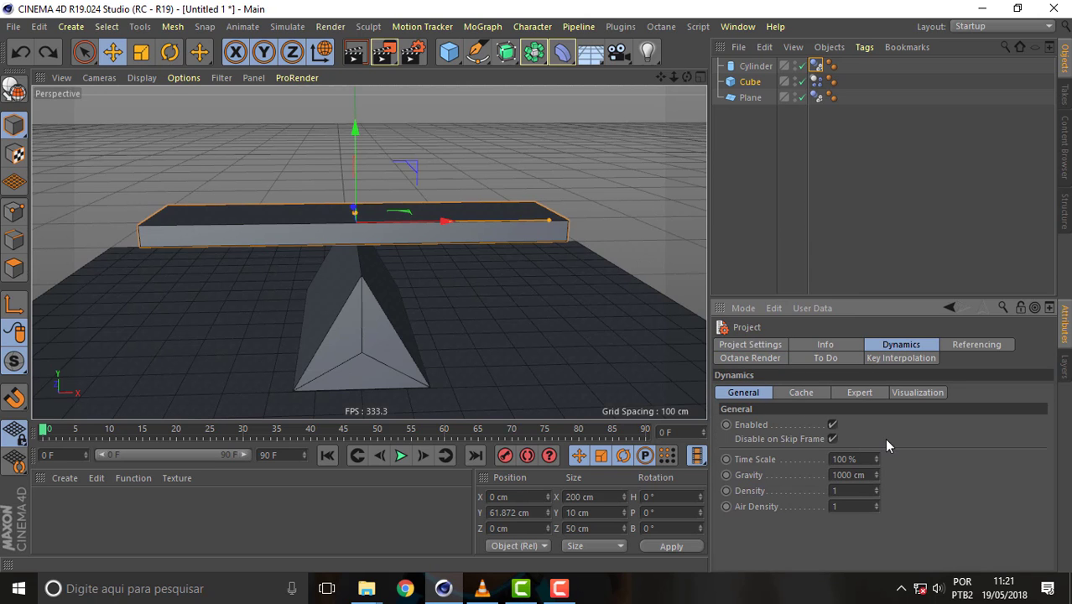
click(916, 393)
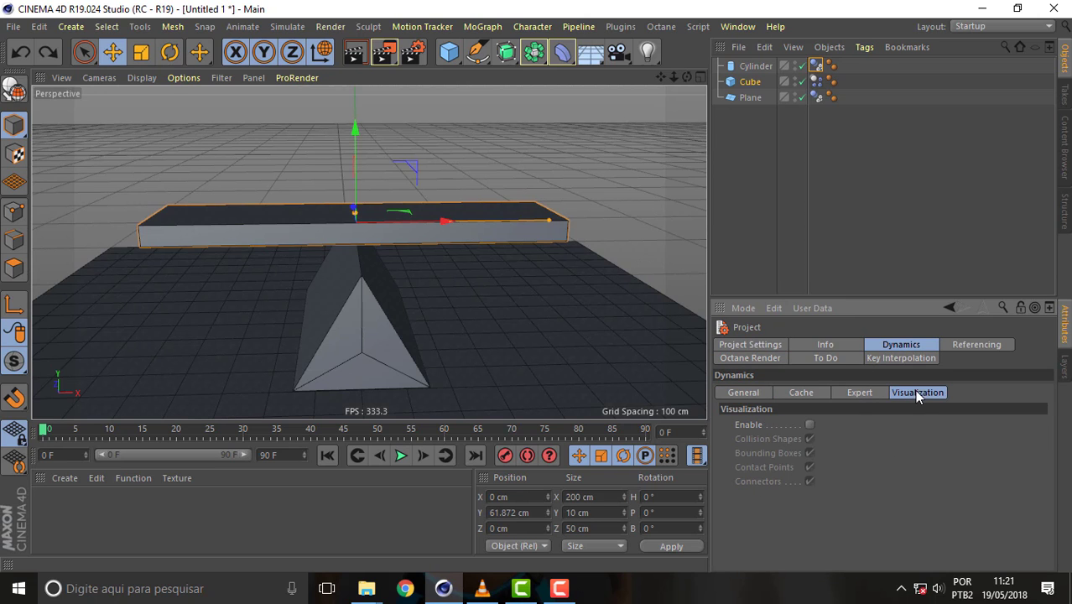
click(809, 425)
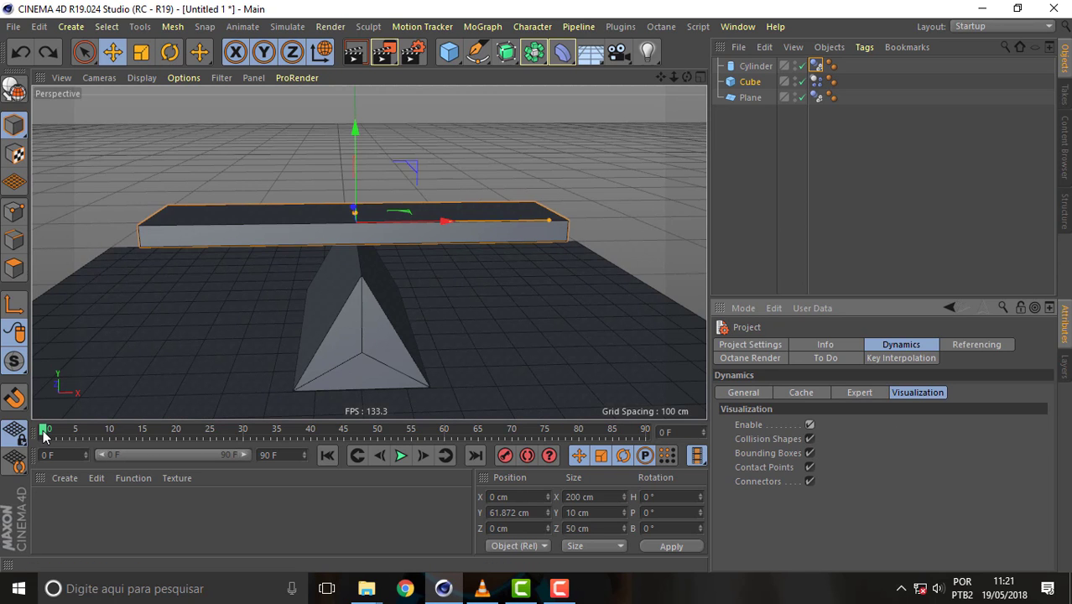
drag(44, 433, 51, 433)
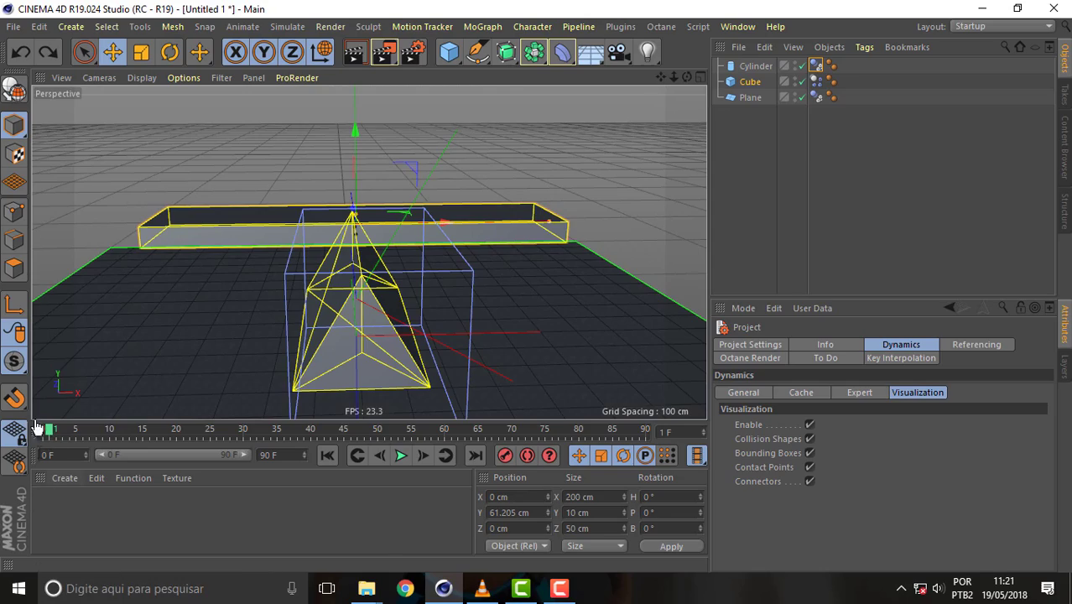
- Orbit and zoom to inspect the collision wireframes around the plank and wedge
mouse_move(686, 77)
mouse_down()
mouse_move(645, 109)
mouse_move(693, 69)
mouse_move(705, 84)
mouse_move(663, 79)
mouse_move(705, 84)
mouse_up()
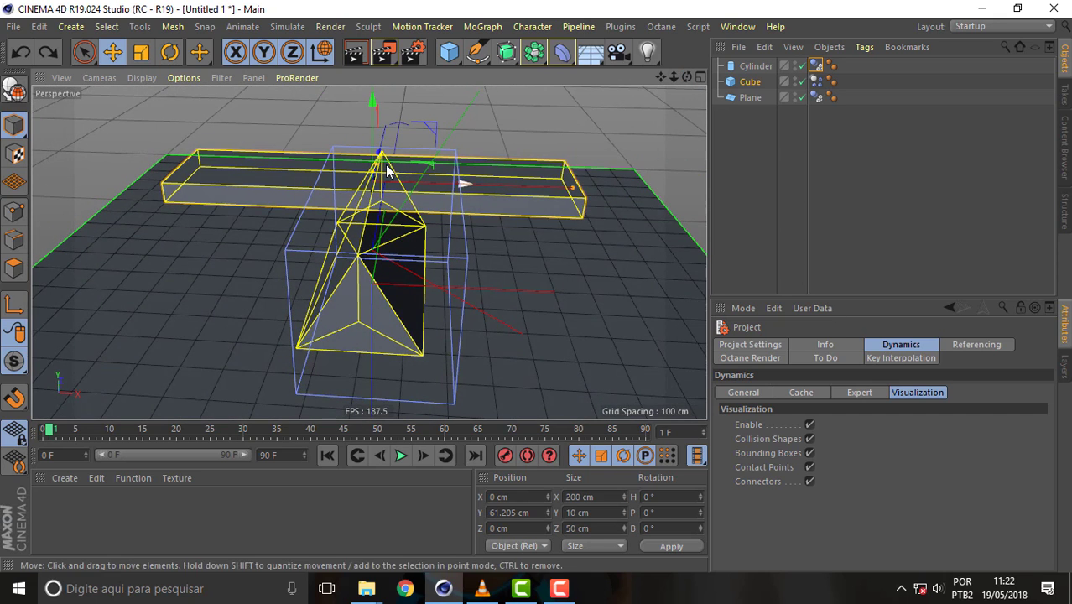
mouse_move(688, 77)
mouse_down()
mouse_move(738, 84)
mouse_move(721, 81)
mouse_up()
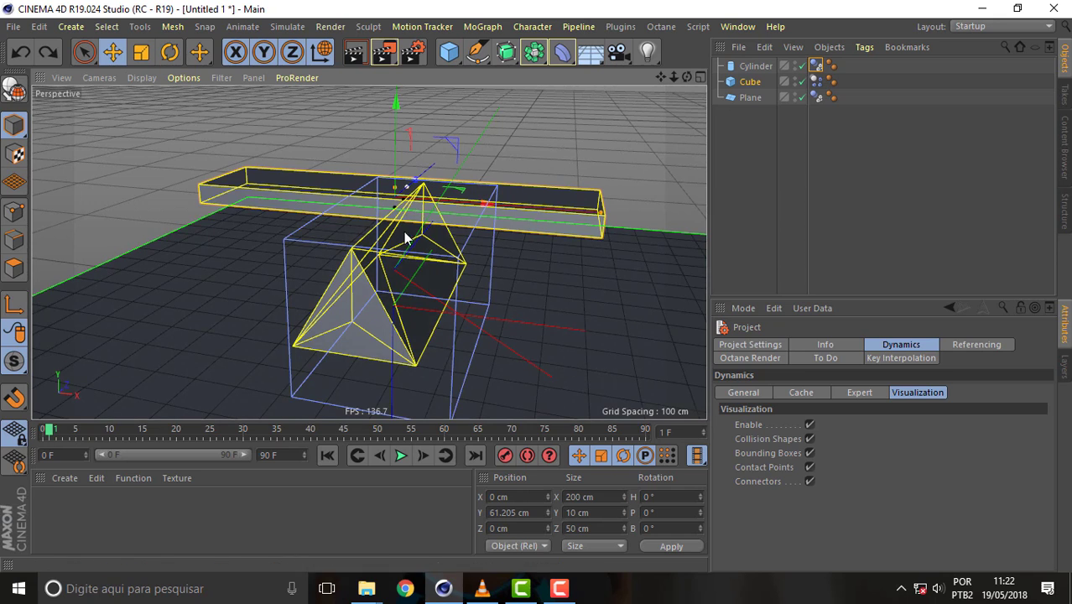
mouse_move(675, 78)
mouse_down()
mouse_move(721, 80)
mouse_move(611, 114)
mouse_up()
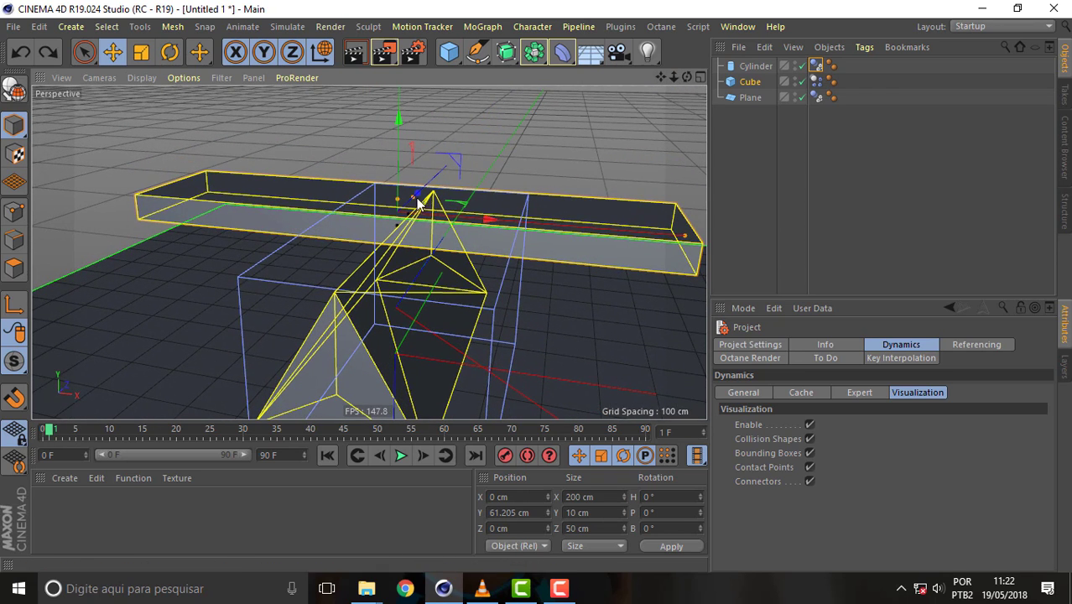
drag(679, 84, 696, 81)
alt+drag(368, 251, 688, 78)
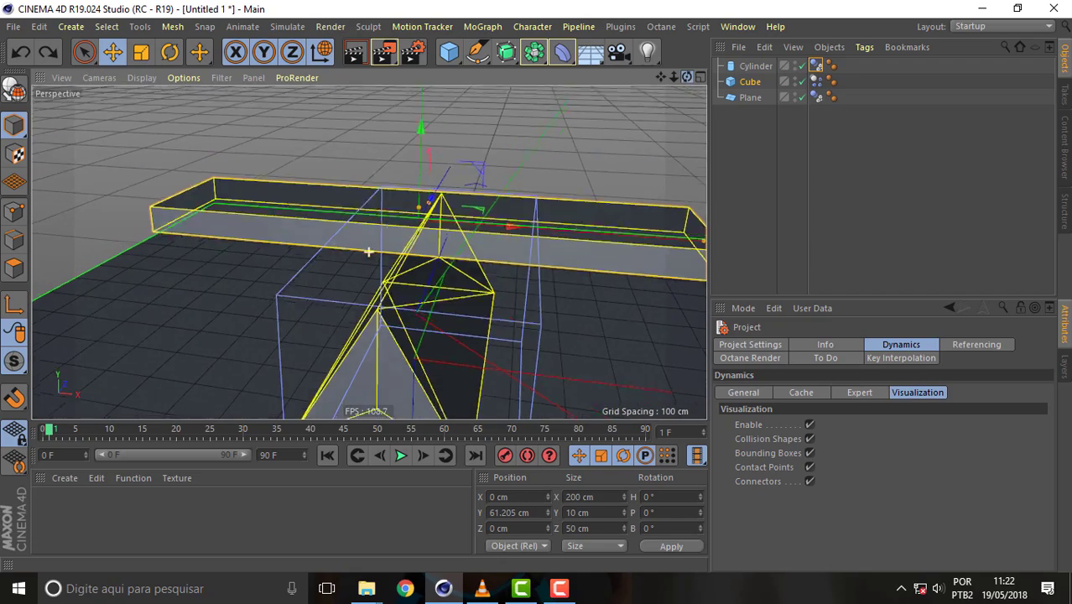
- Turn on Custom Center in the plank's Mass tab and set Center X to 26 cm
click(817, 66)
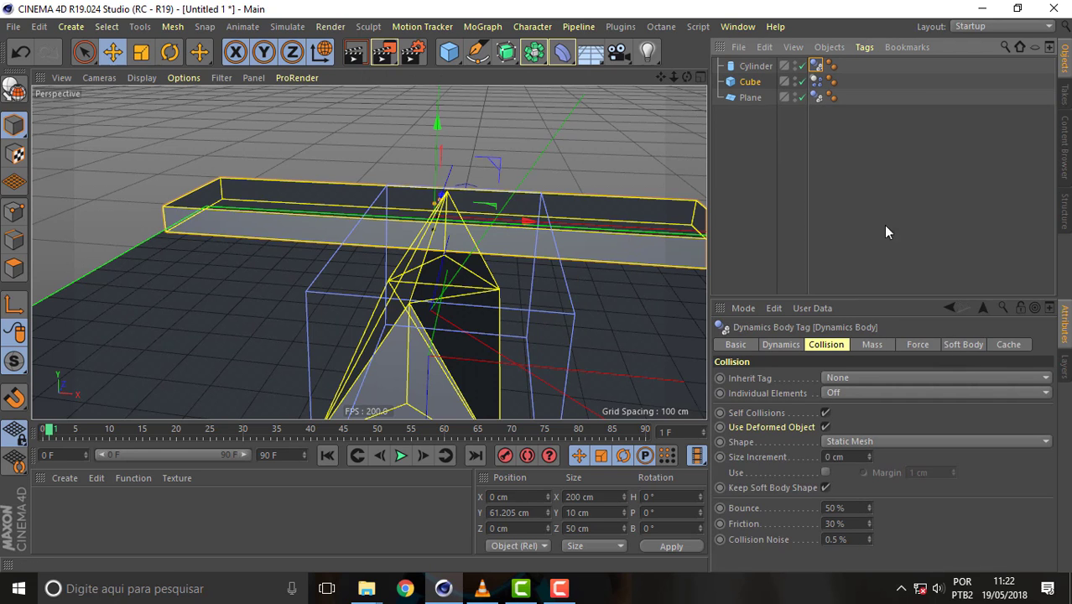
click(750, 81)
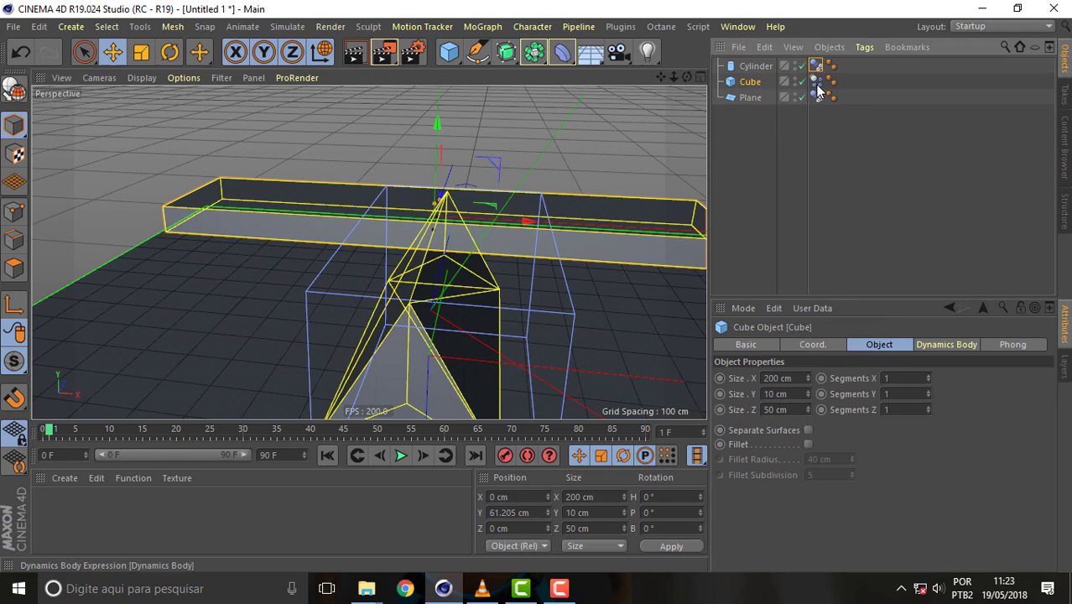
click(817, 81)
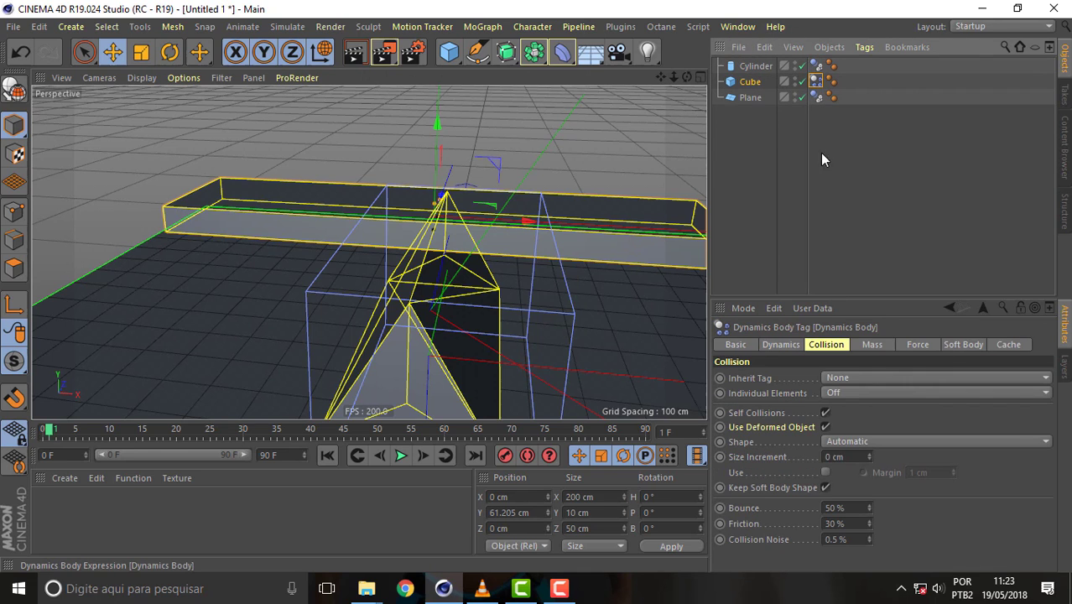
click(874, 345)
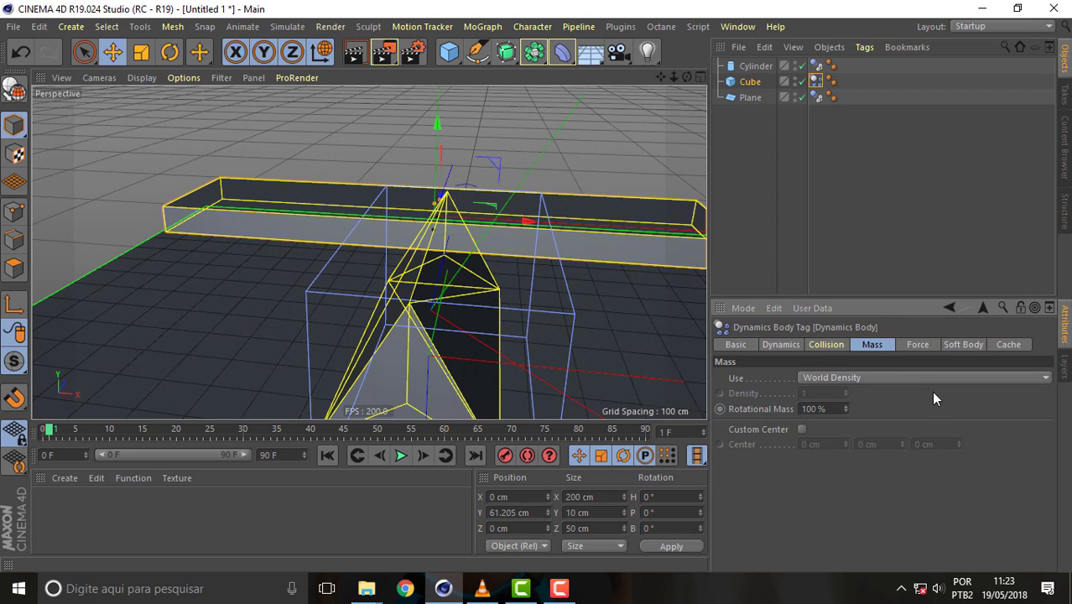
click(801, 428)
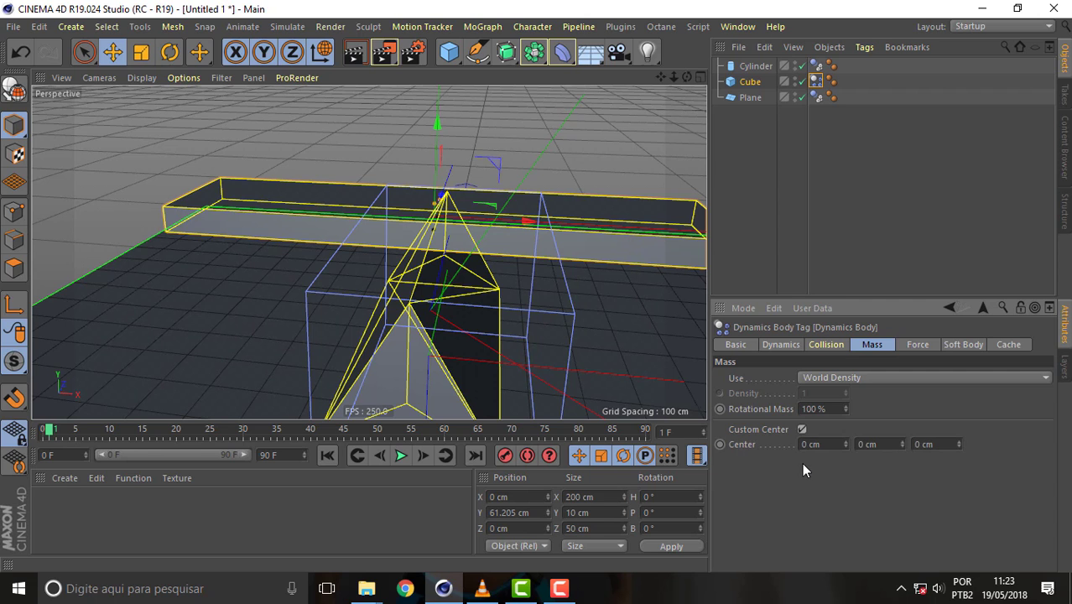
click(49, 437)
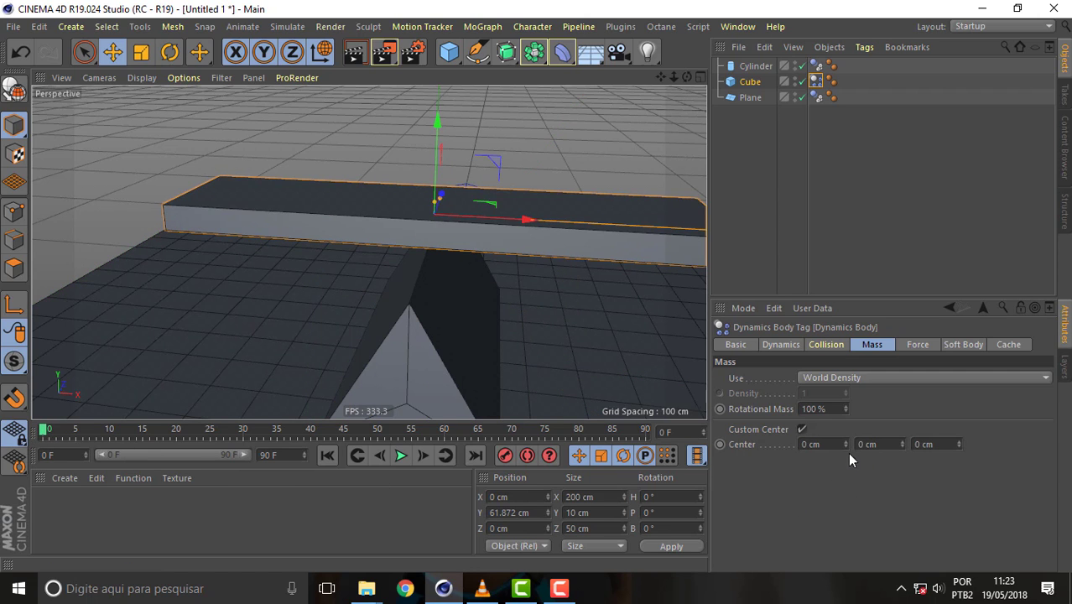
drag(843, 443, 844, 422)
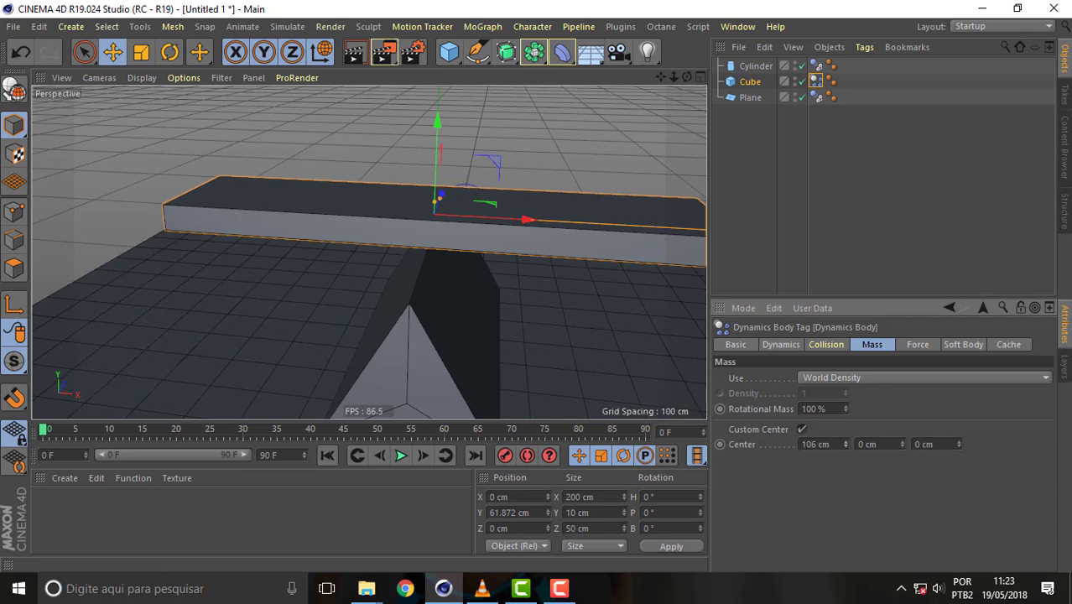
click(52, 434)
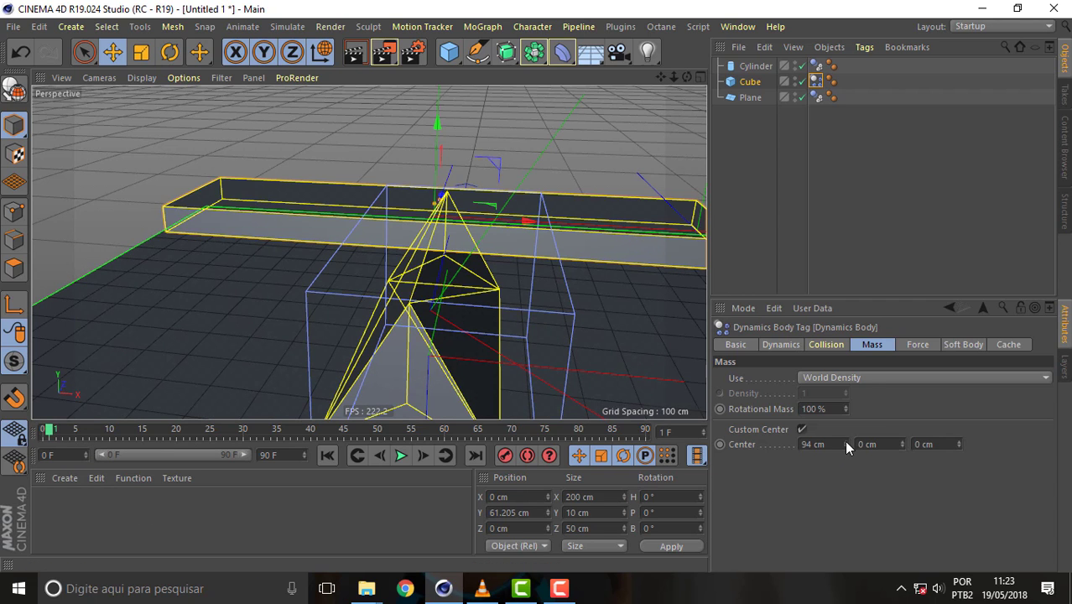
drag(846, 443, 845, 482)
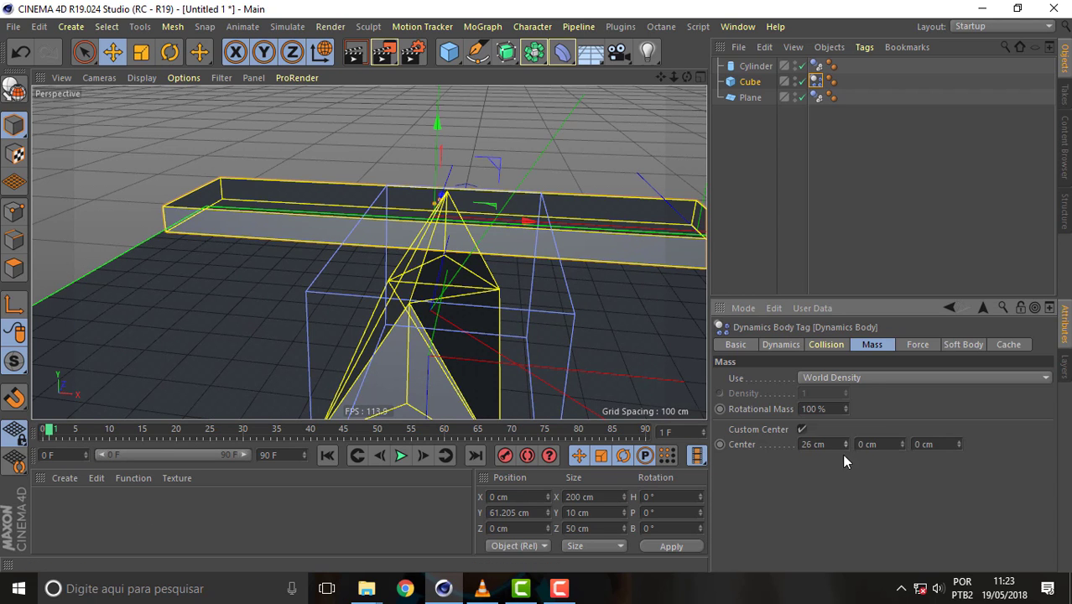
- Play the simulation with the 26 cm offset to see the plank tip, then rewind to frame 0
click(44, 433)
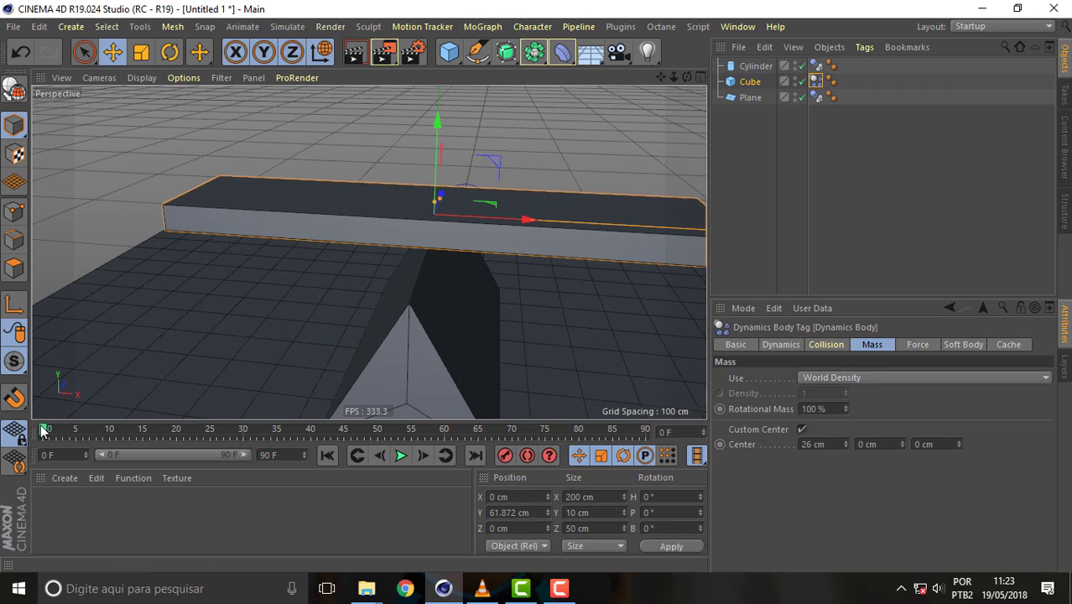
drag(42, 433, 50, 432)
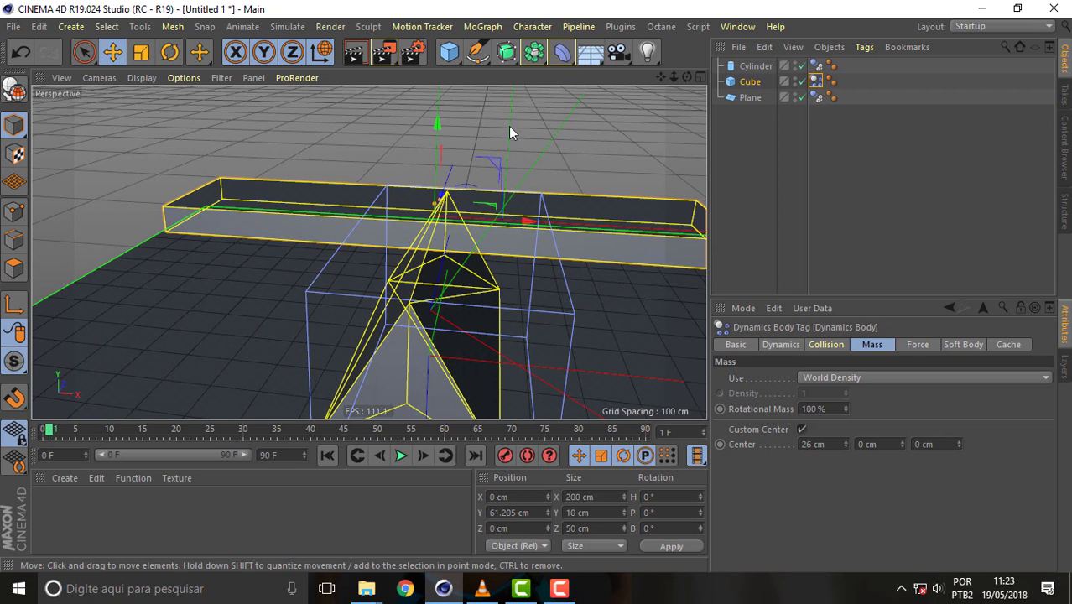
mouse_move(687, 76)
mouse_down()
mouse_move(638, 84)
mouse_move(631, 70)
mouse_up()
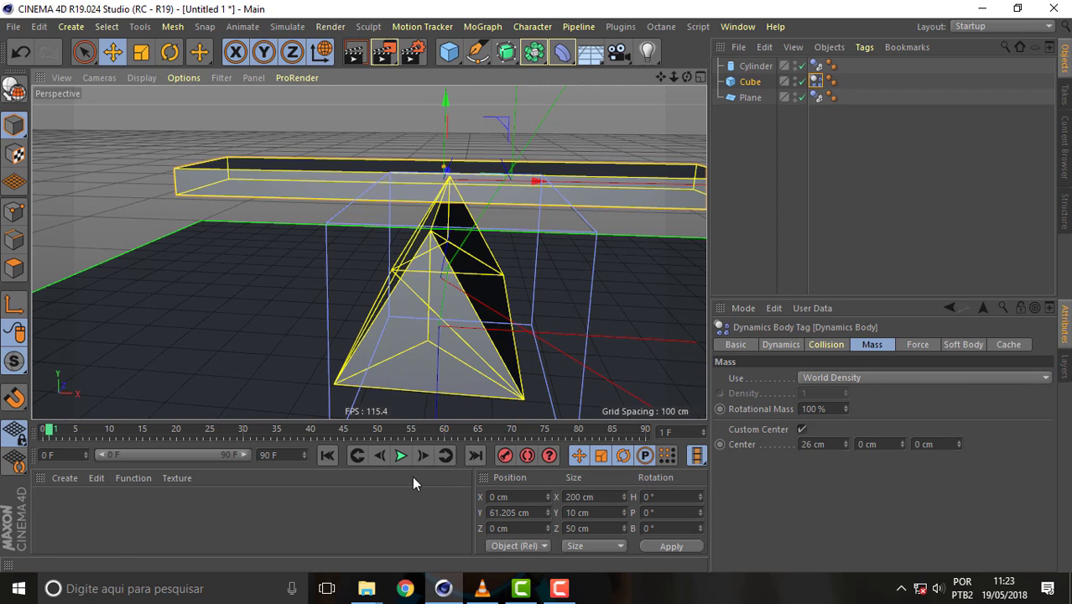
click(400, 457)
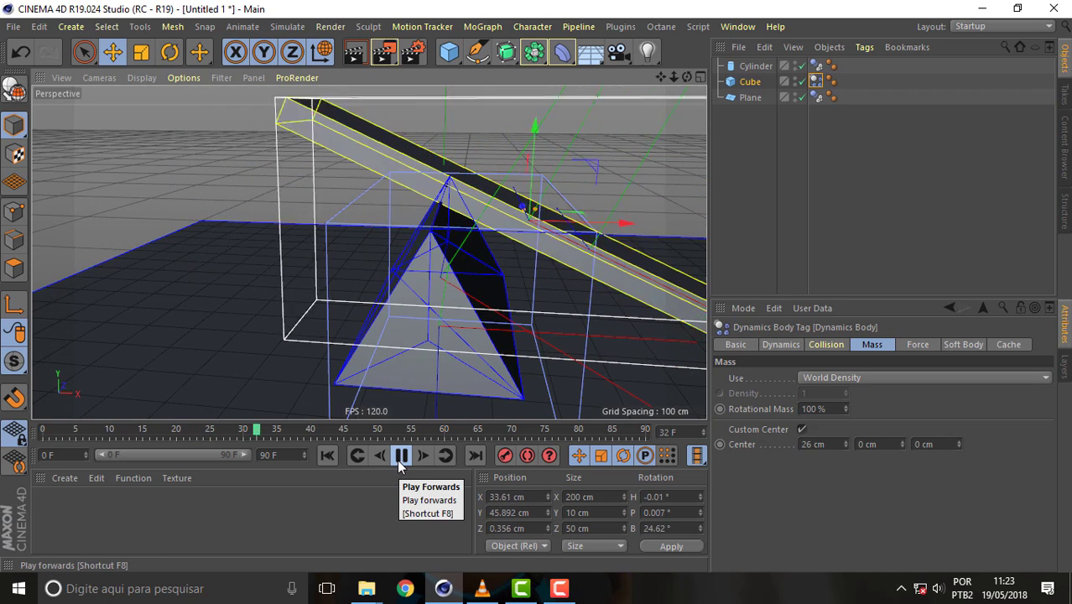
click(327, 454)
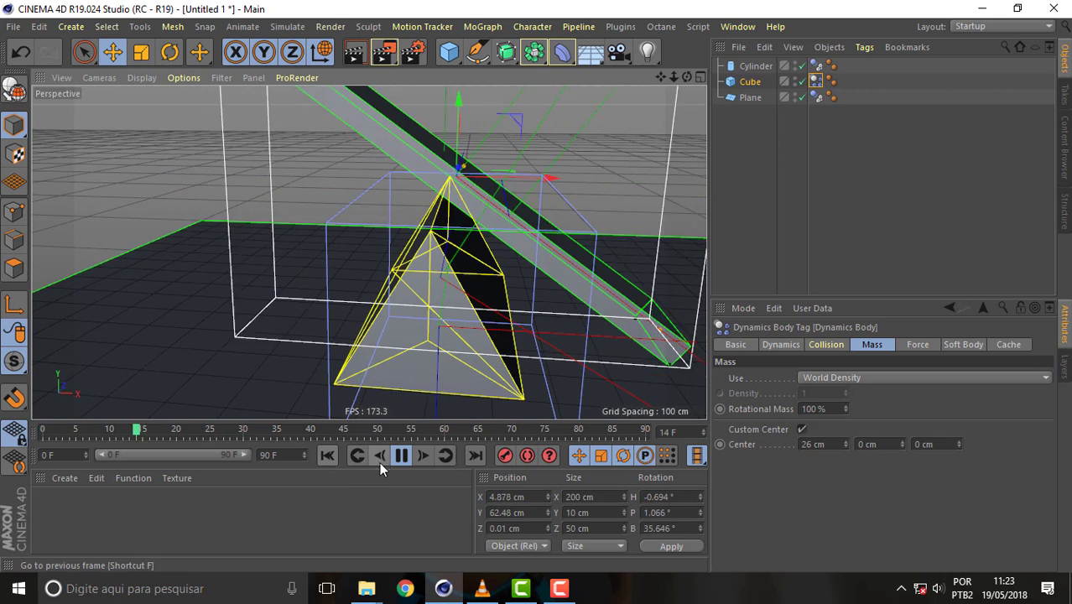
click(401, 455)
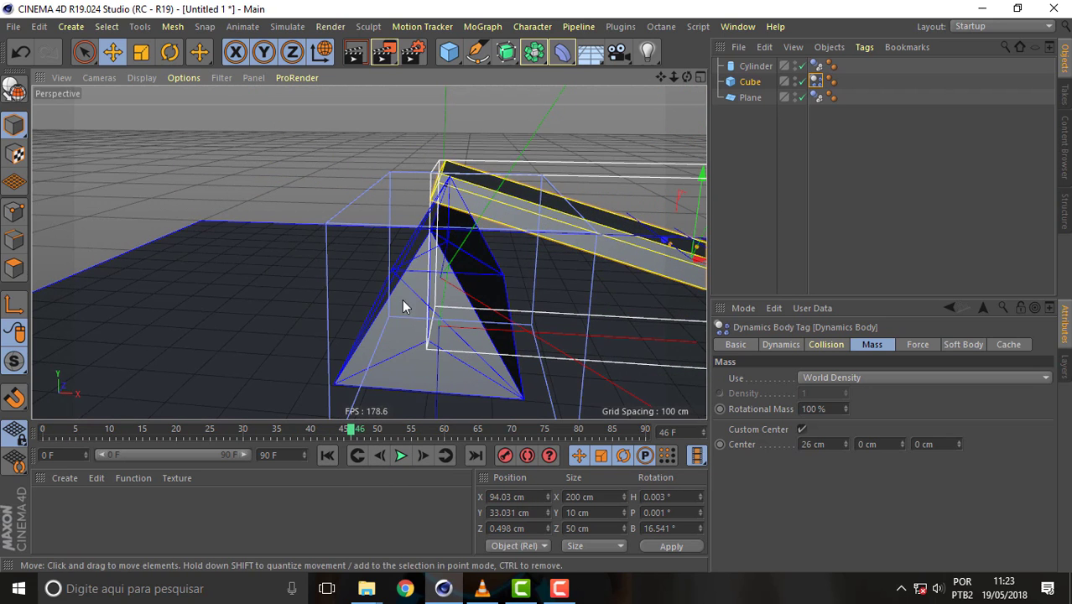
click(327, 455)
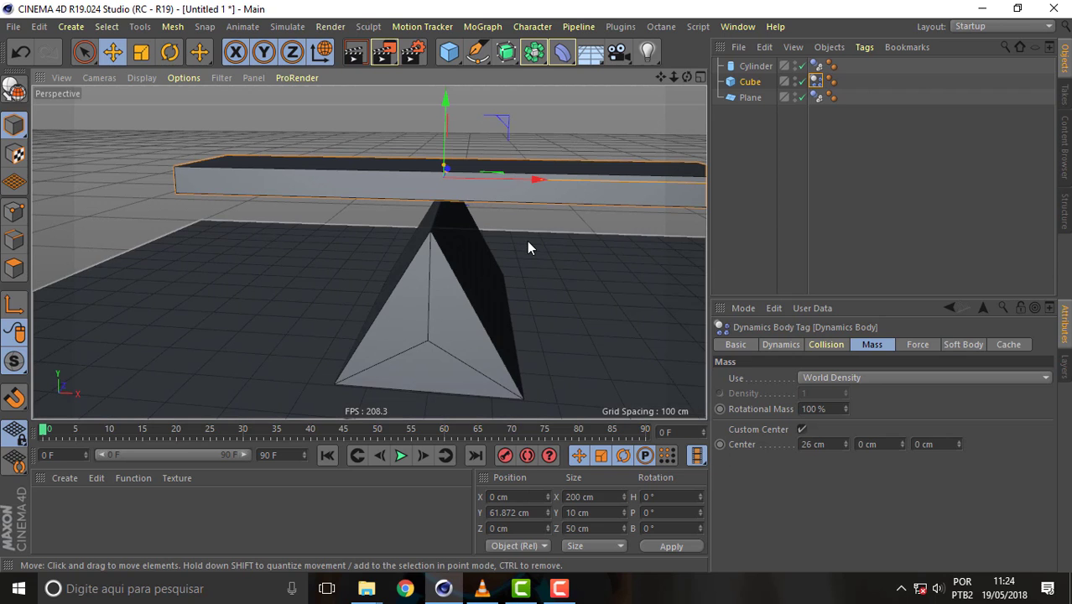
- Set the plank's Dynamics Body Custom Center X to 100 cm
drag(659, 75, 634, 239)
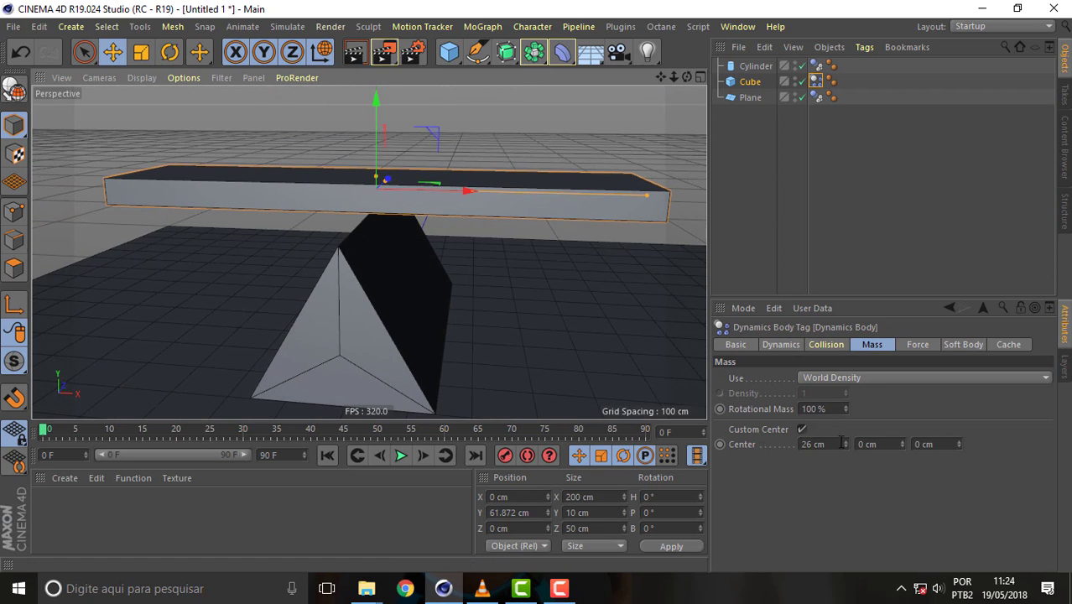
drag(841, 443, 753, 445)
text(100)
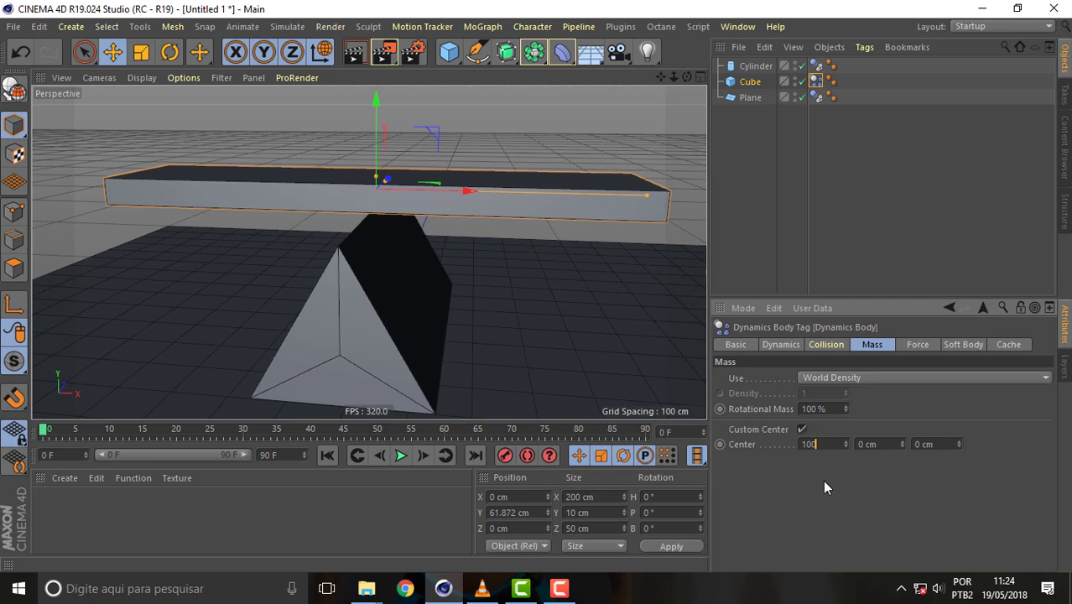
key(Return)
- Play the simulation, scrub to frame 79, replay it, then rewind to frame 0
click(46, 433)
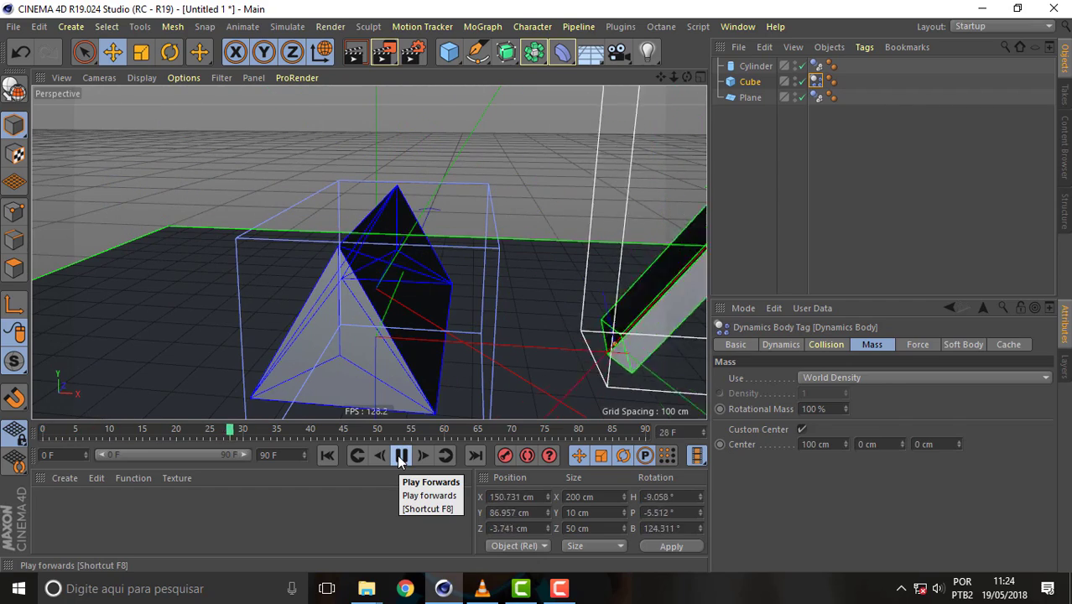
drag(686, 76, 654, 92)
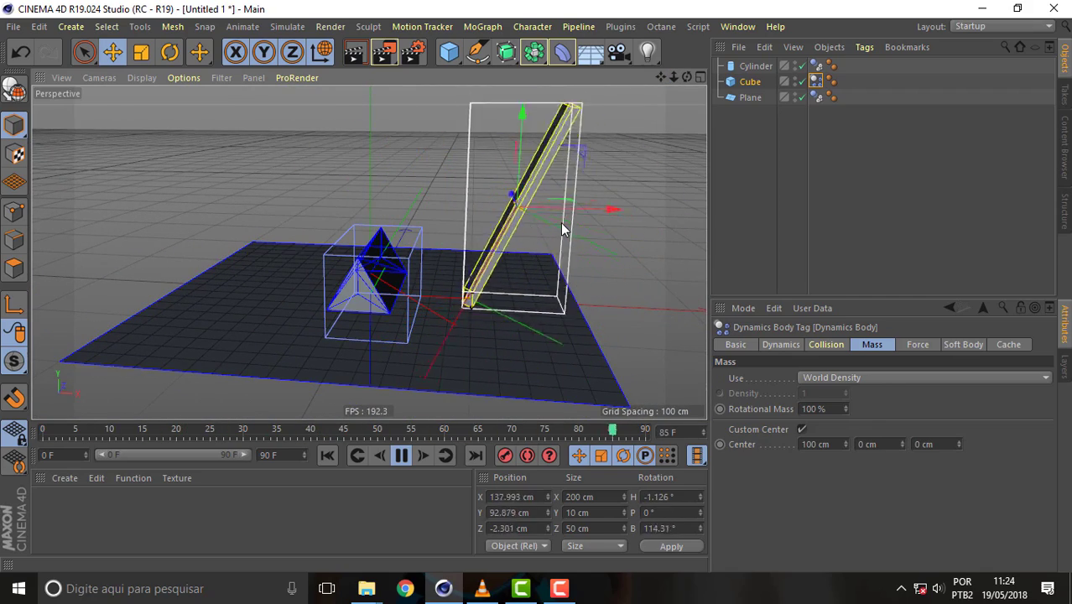
drag(467, 233, 605, 168)
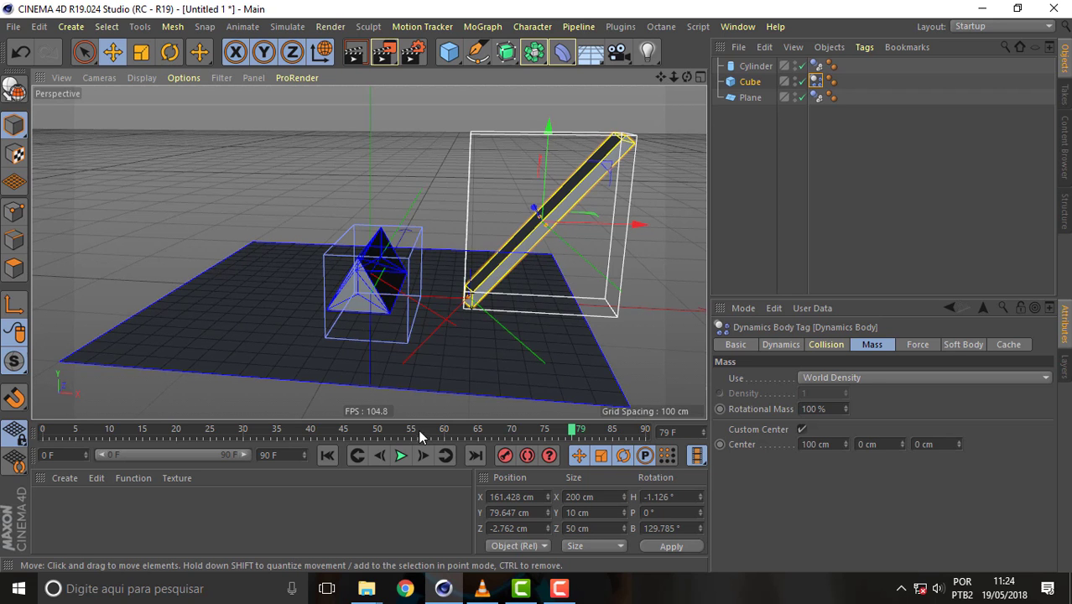
click(402, 457)
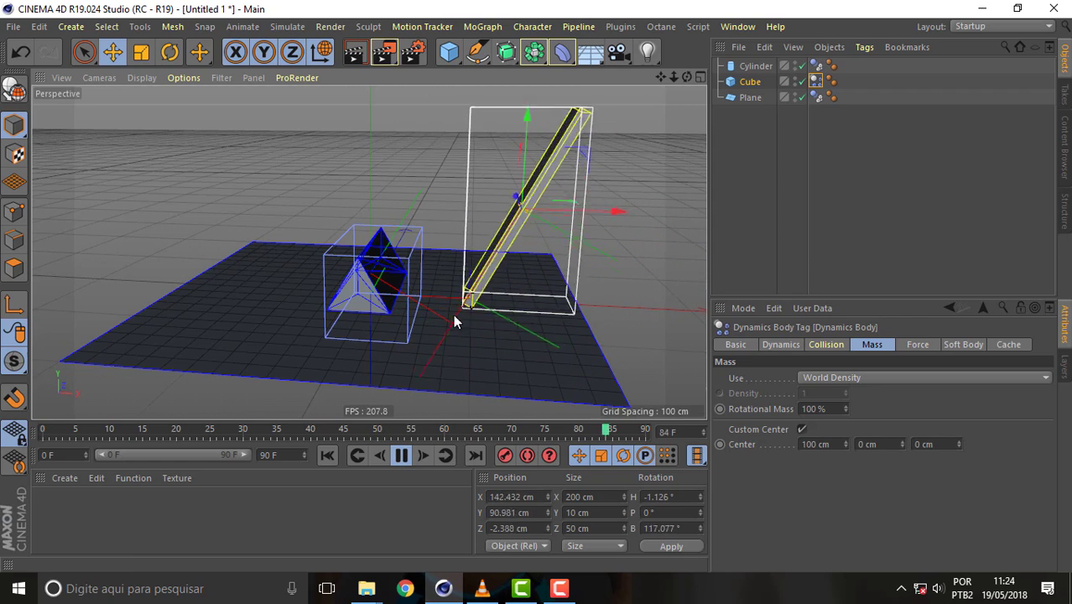
click(402, 457)
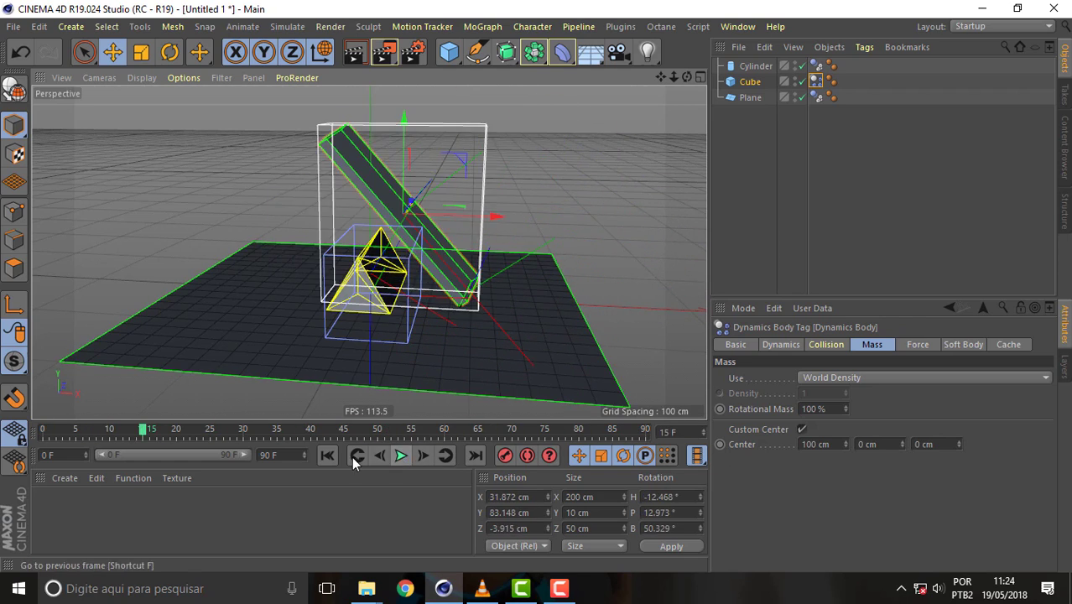
click(328, 454)
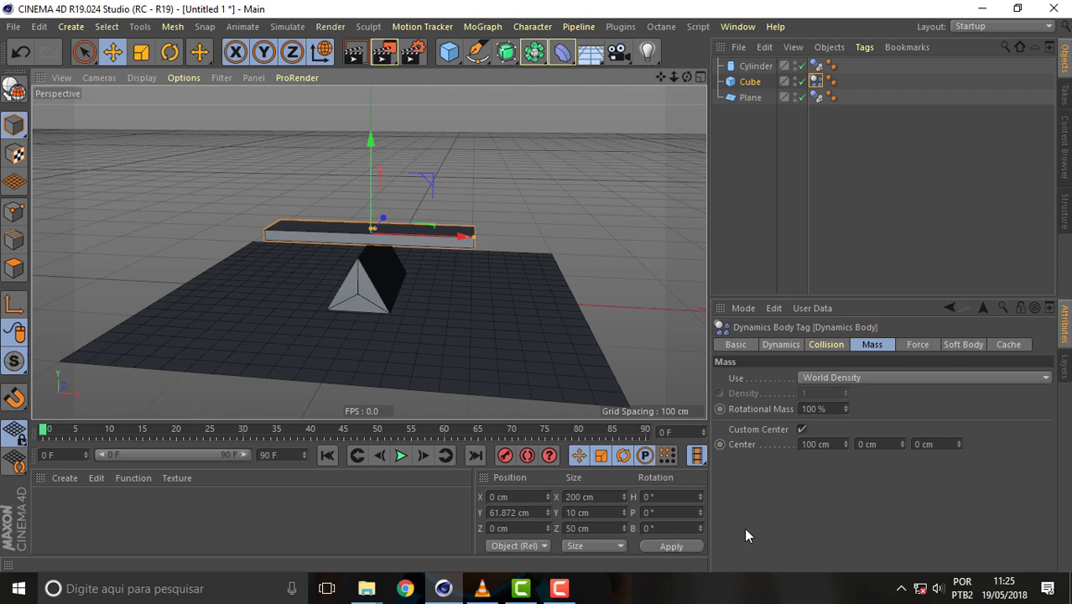
- Change the plank's Custom Center X to 10 cm
click(818, 444)
text(10)
key(Return)
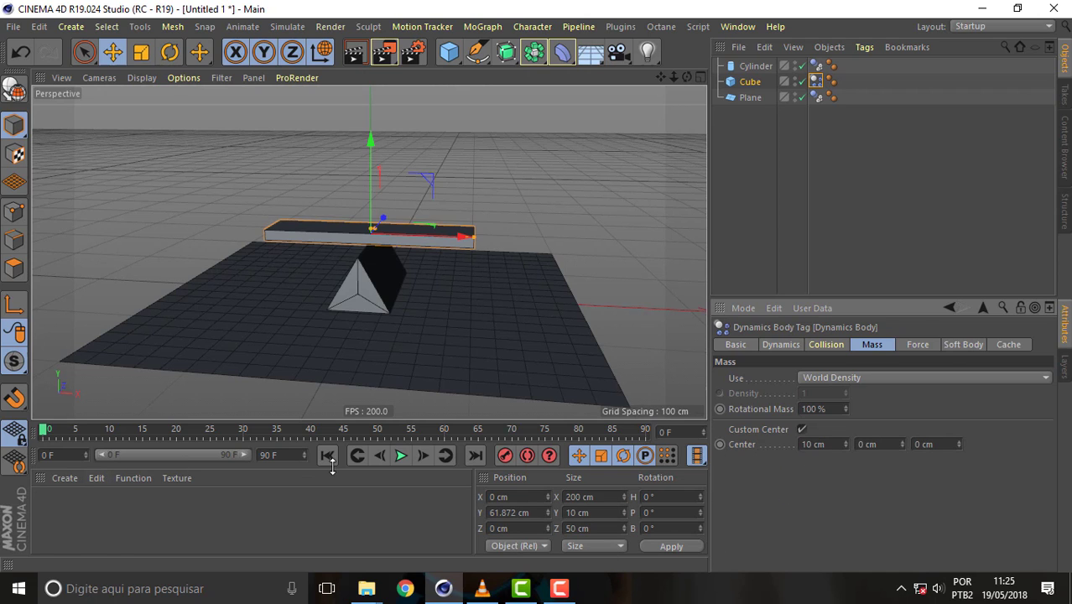
- Replay the simulation, rewind to frame 0, and orbit the view over the floor
click(402, 455)
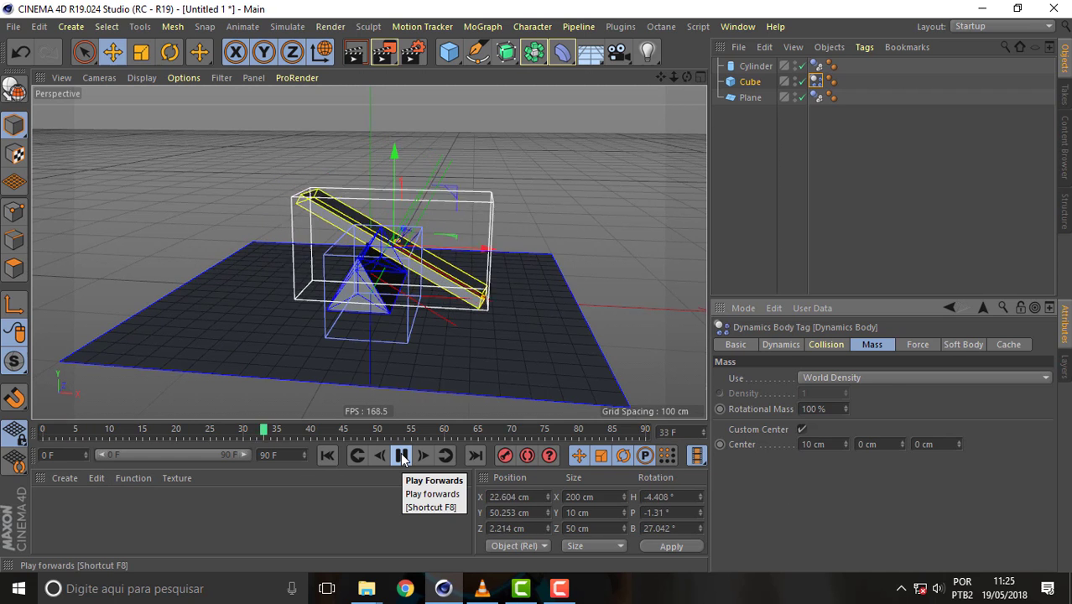
click(327, 454)
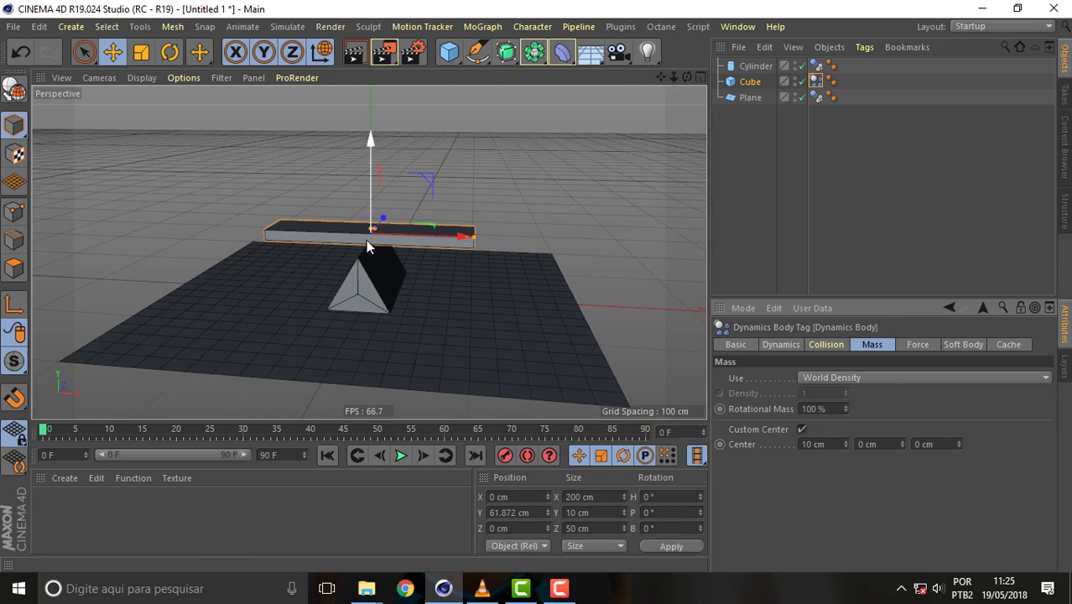
drag(686, 77, 663, 109)
drag(368, 251, 370, 246)
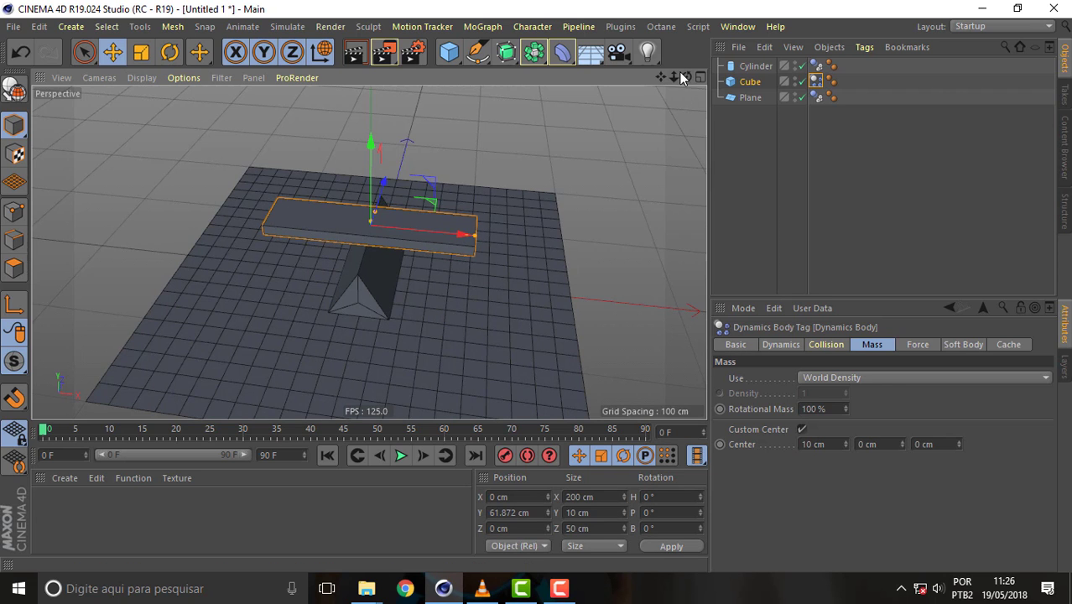
- Move the Cube above the Cylinder and group it under a new Null with Alt+G
drag(674, 76, 686, 92)
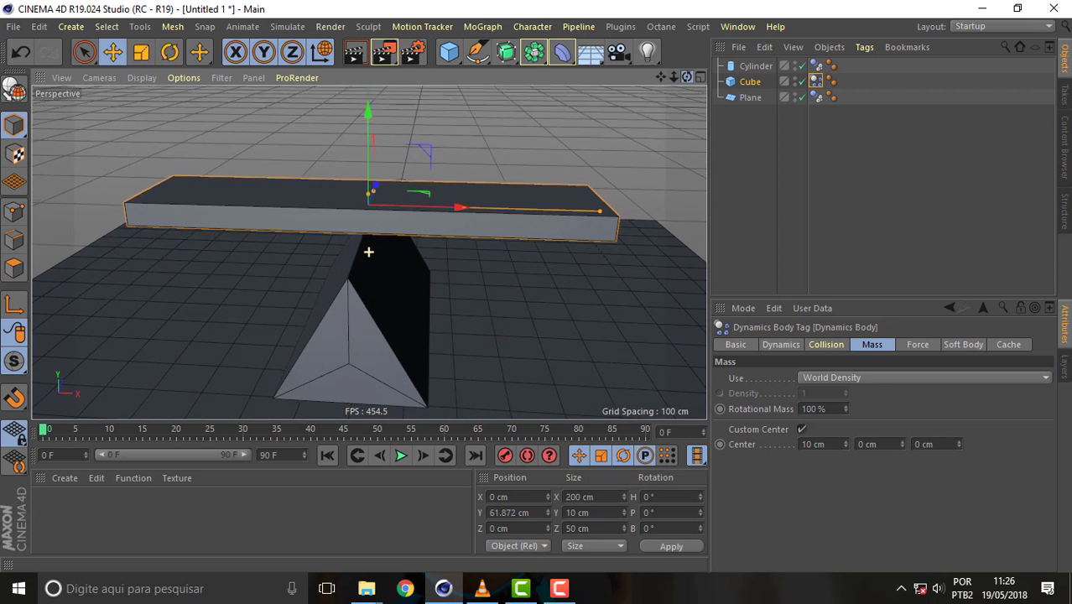
drag(750, 81, 753, 60)
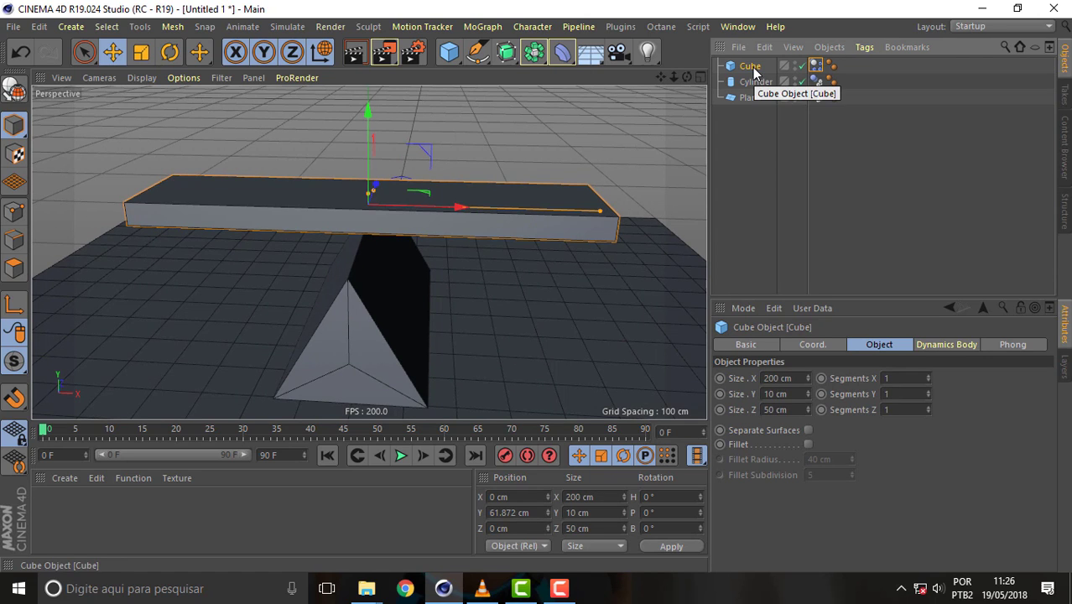
key(alt+g)
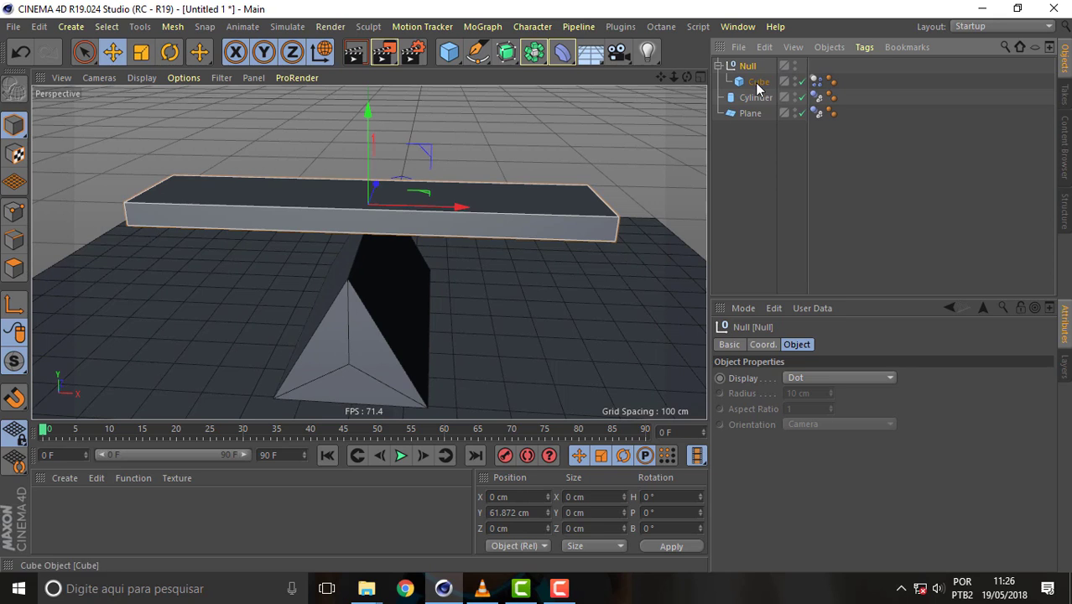
- Transfer the Cube's Dynamics Body tag onto the parent Null
click(757, 82)
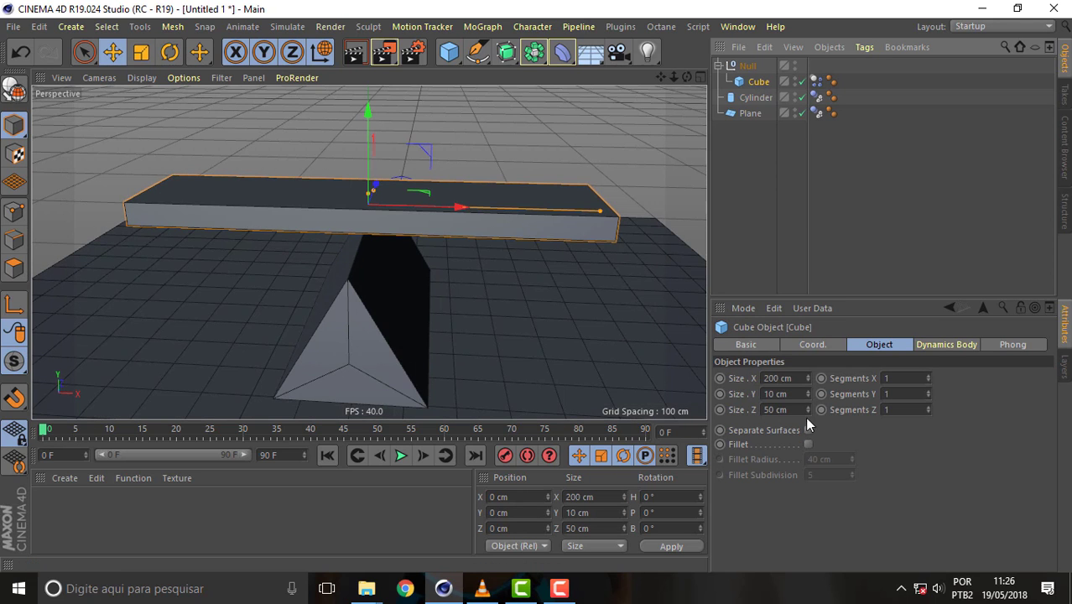
click(817, 77)
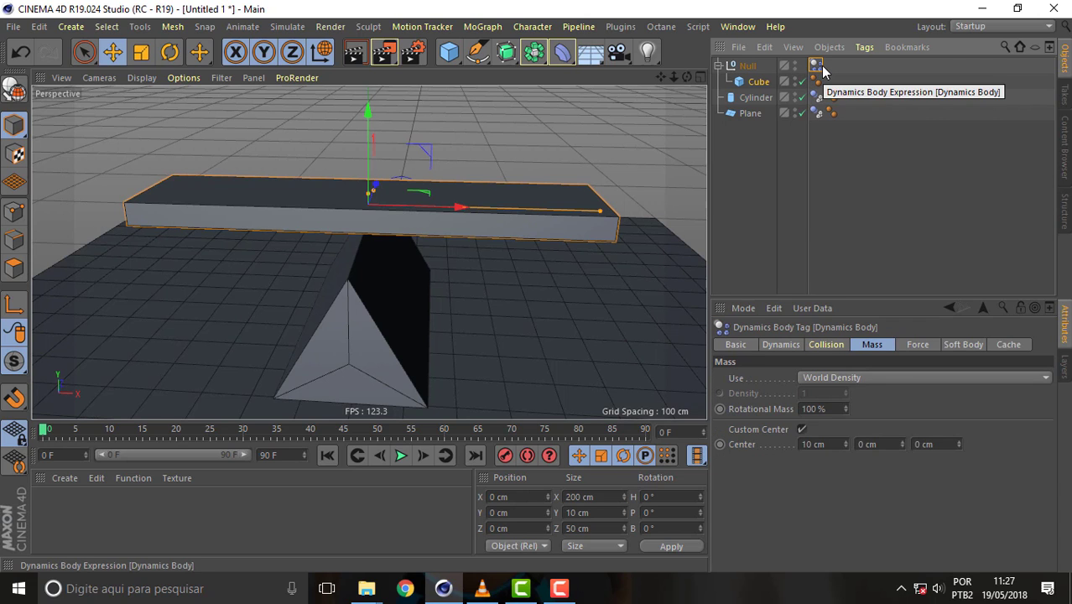
click(752, 68)
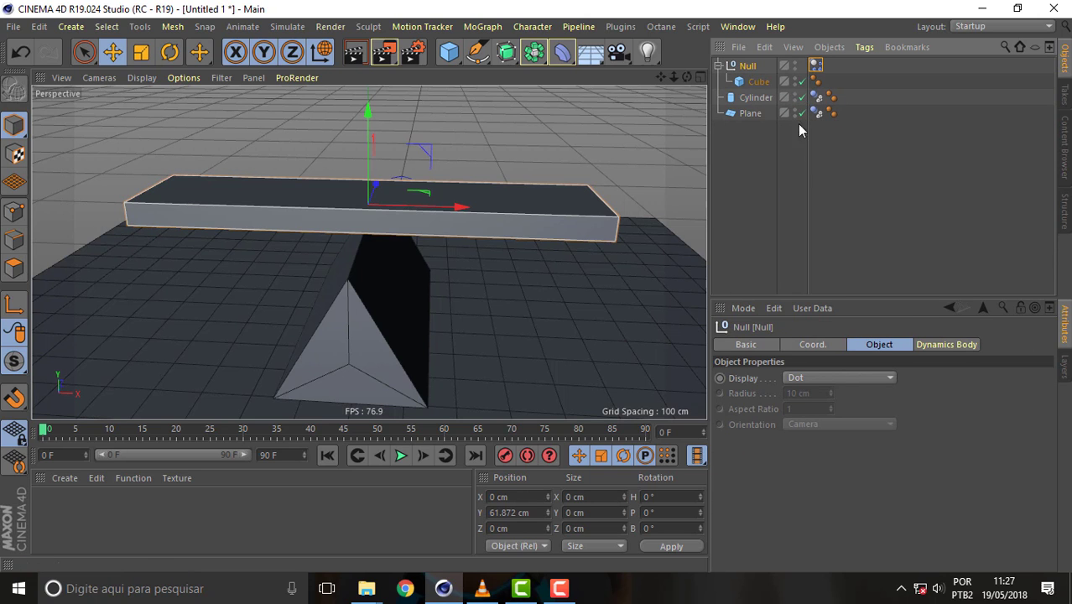
- Set the Null's Dynamics Body Custom Center X to 0 cm and step to frame 1
click(815, 66)
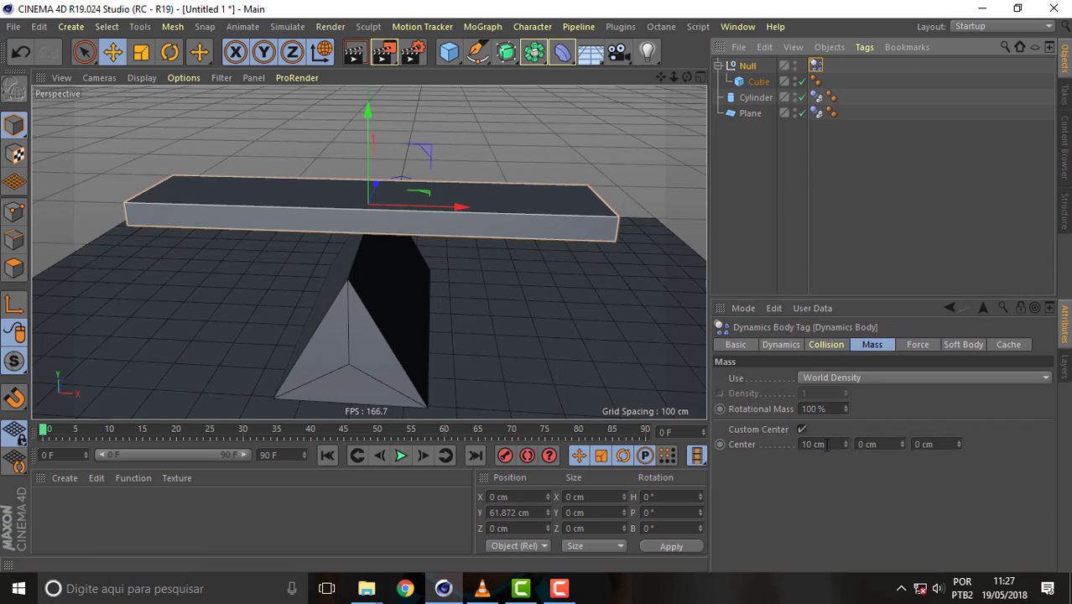
click(826, 445)
text(0)
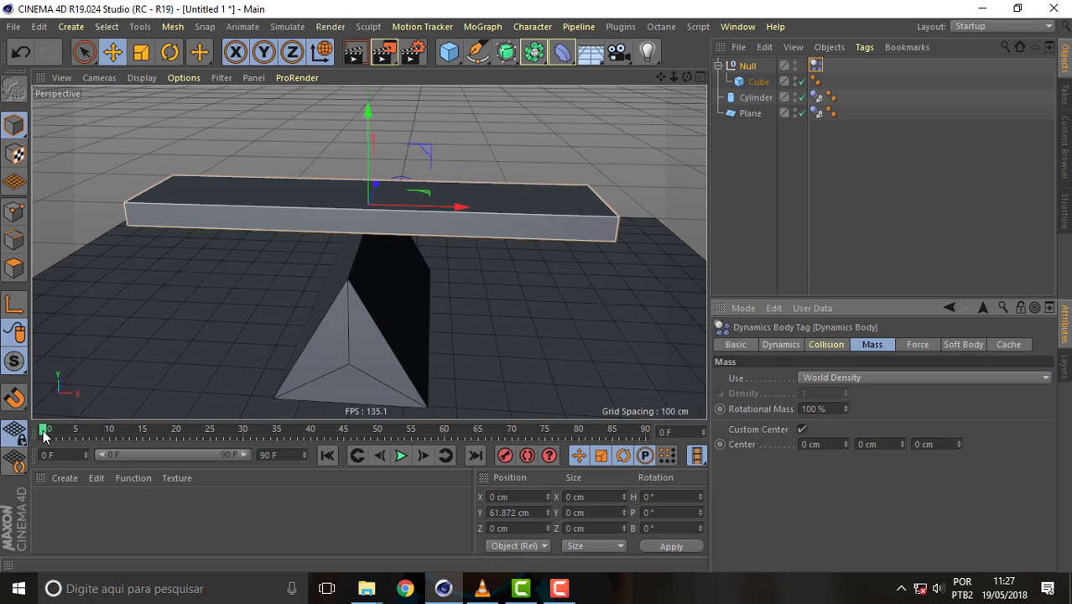
drag(45, 433, 48, 433)
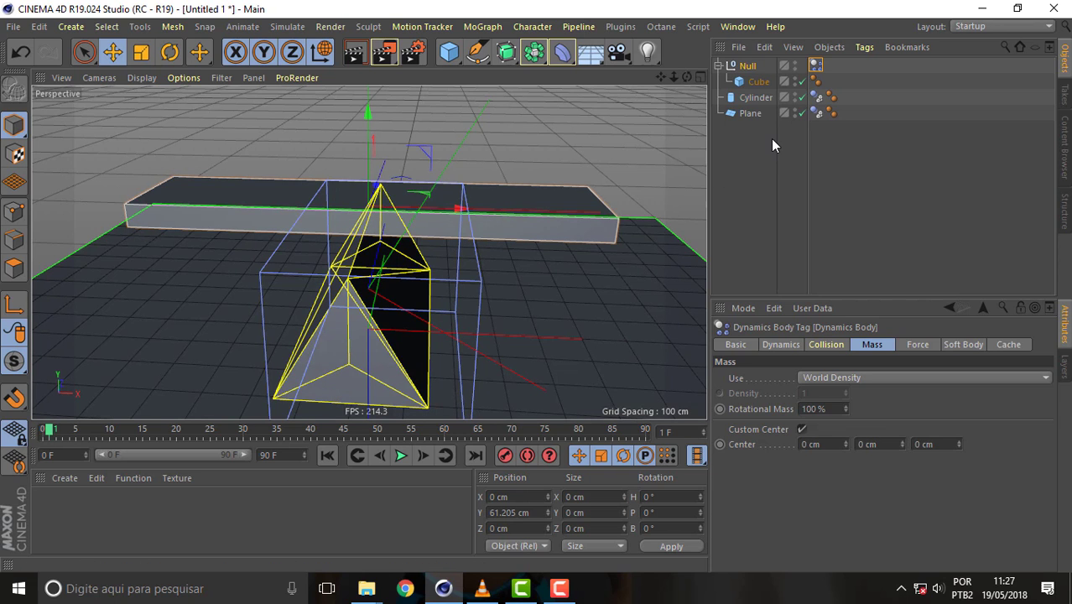
- Try sliding the Cube plank along X twice, undoing each move
click(759, 83)
drag(438, 206, 482, 208)
key(ctrl+z)
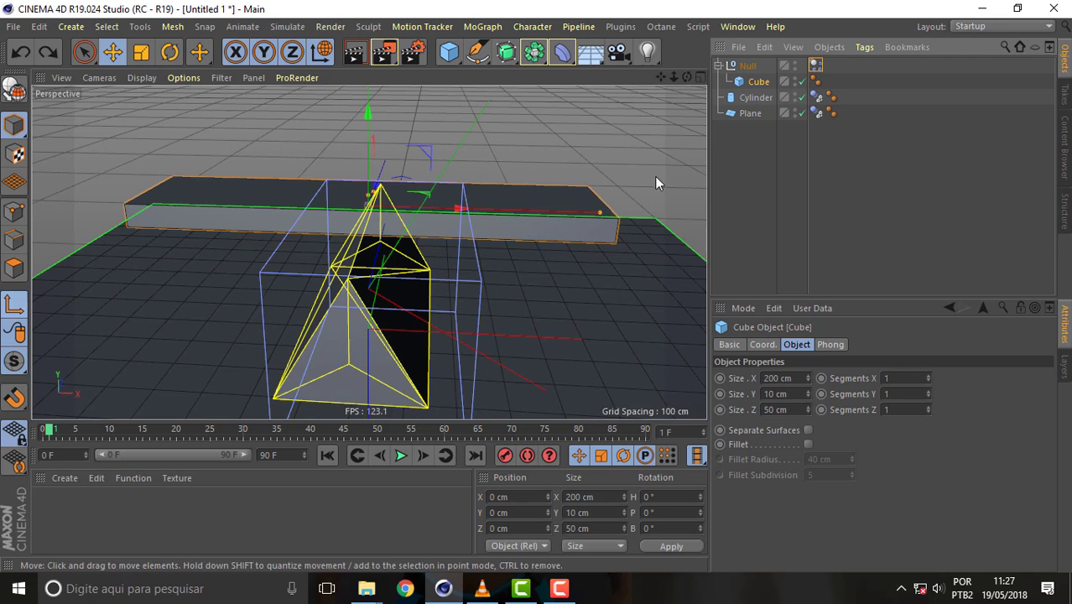
mouse_move(460, 209)
mouse_down()
mouse_move(550, 215)
mouse_move(451, 218)
mouse_move(473, 215)
mouse_up()
key(ctrl+z)
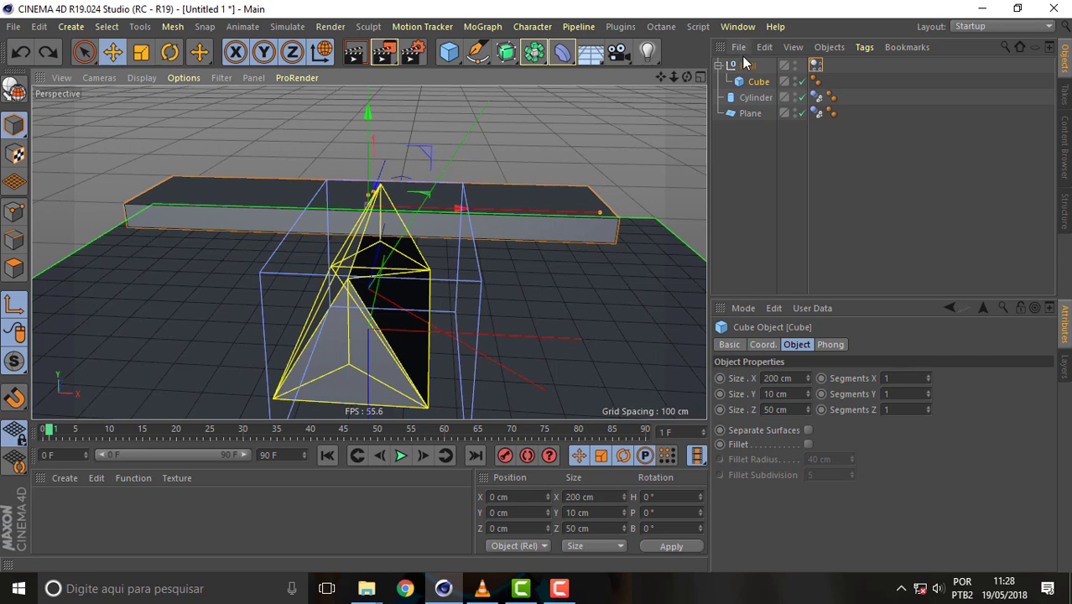
- Select the parent Null and slide the plank group right along X with the Move tool
click(746, 65)
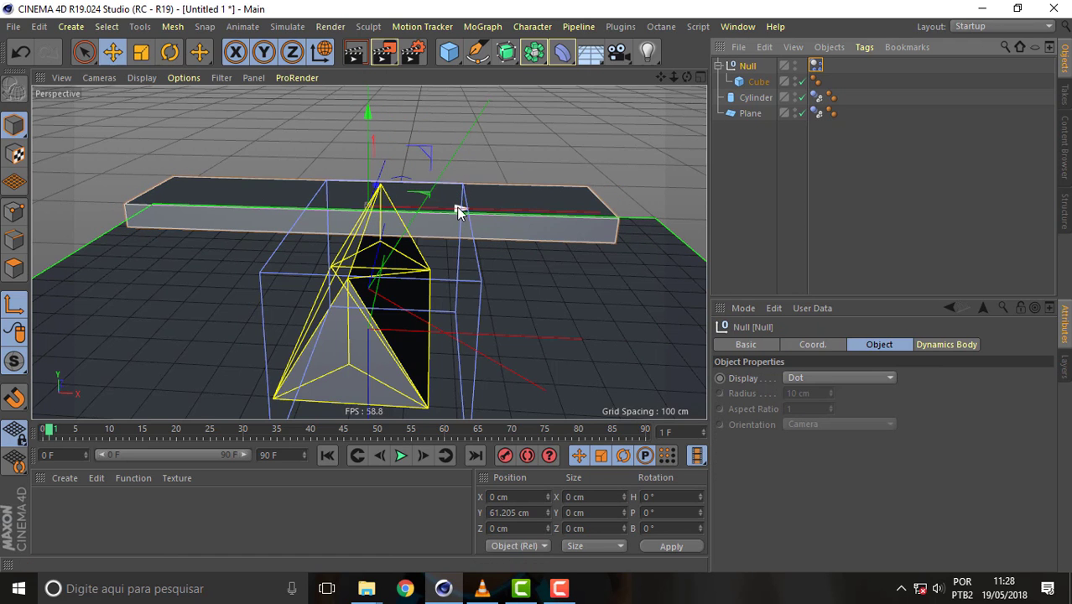
mouse_move(455, 209)
mouse_down()
mouse_move(525, 216)
mouse_move(455, 211)
mouse_move(496, 218)
mouse_move(483, 217)
mouse_up()
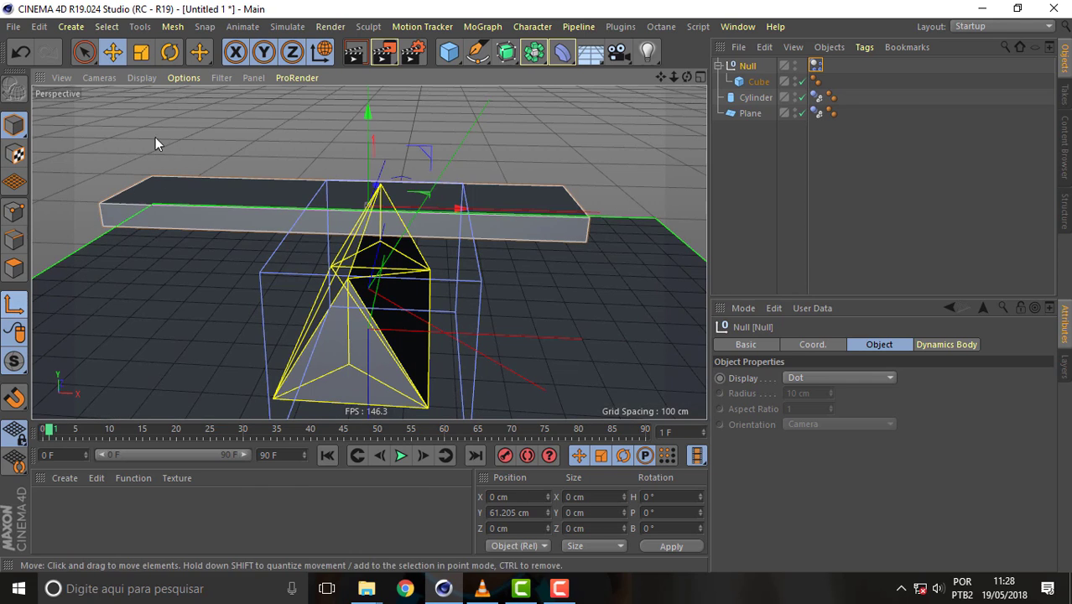
click(196, 52)
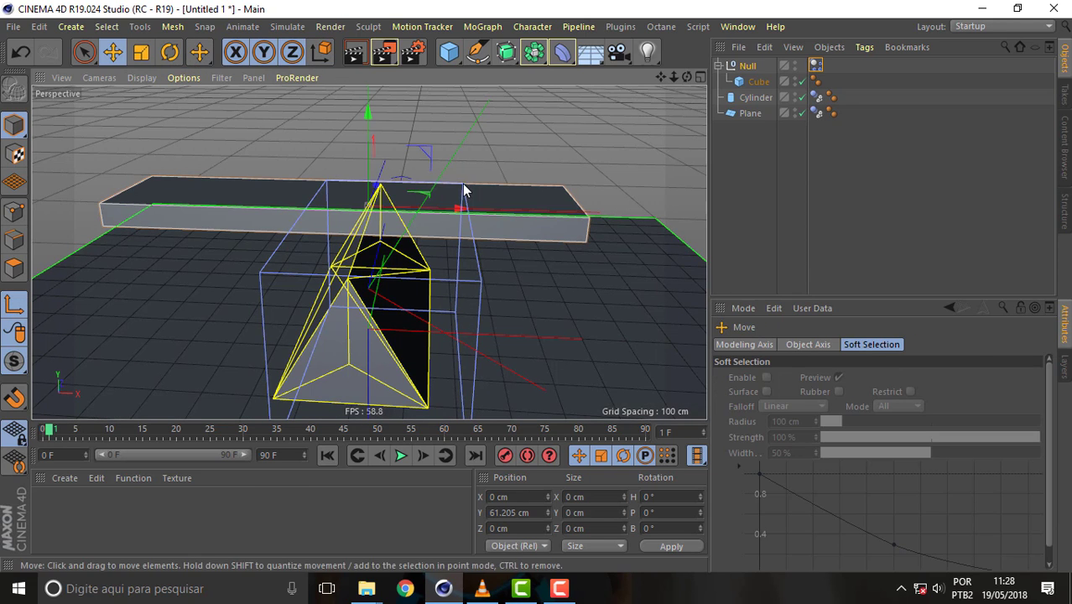
mouse_move(459, 213)
mouse_down()
mouse_move(429, 217)
mouse_move(473, 218)
mouse_move(402, 222)
mouse_move(481, 228)
mouse_move(380, 223)
mouse_move(476, 228)
mouse_move(400, 237)
mouse_move(386, 444)
mouse_up()
- Test-play the simulation twice, rewinding to frame 0 each time
click(400, 456)
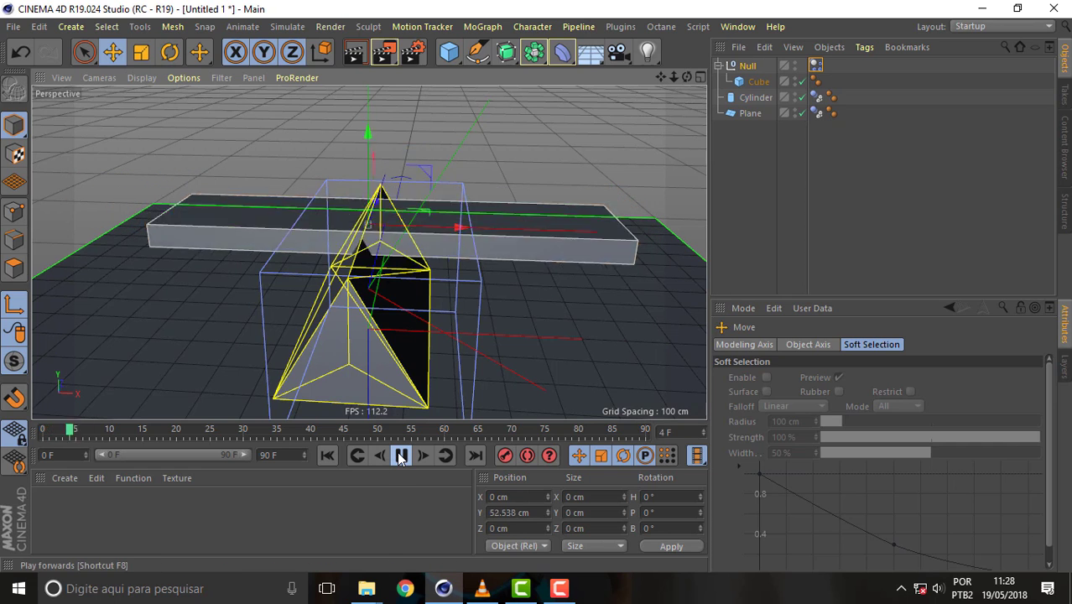
click(327, 455)
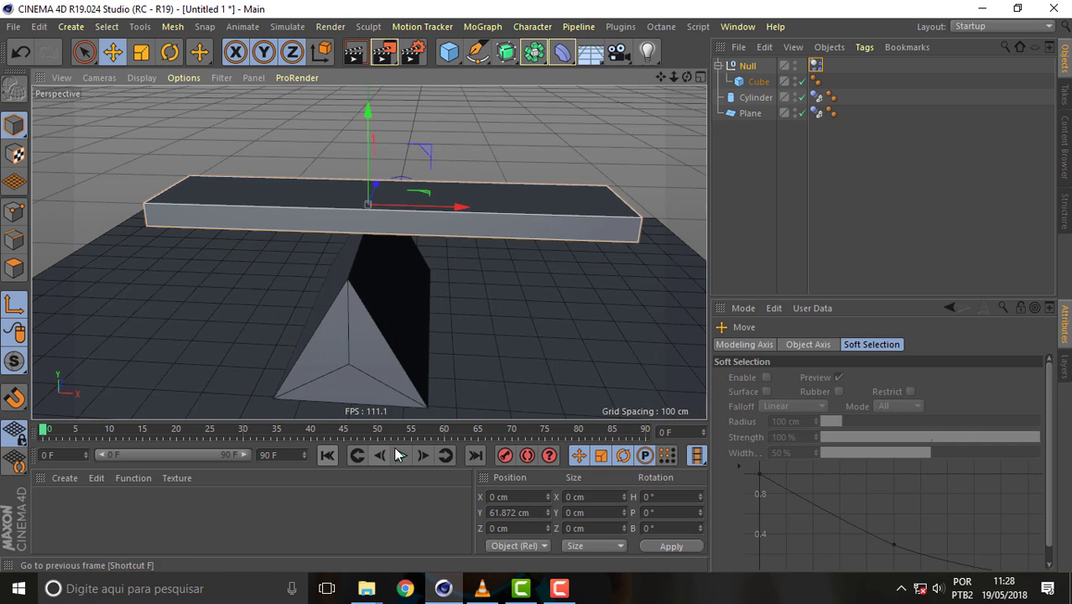
click(400, 456)
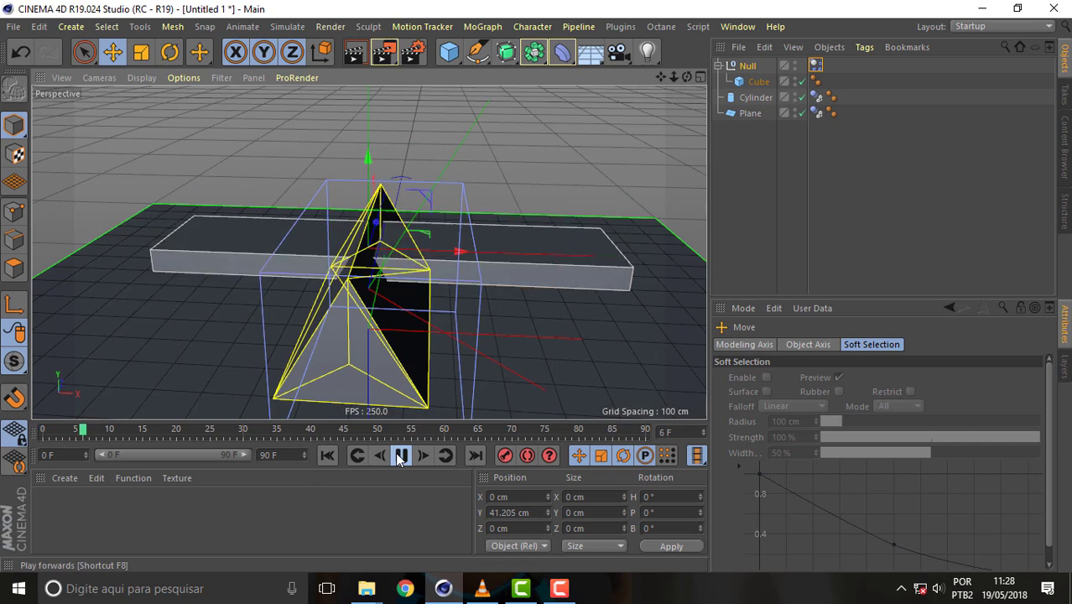
click(327, 456)
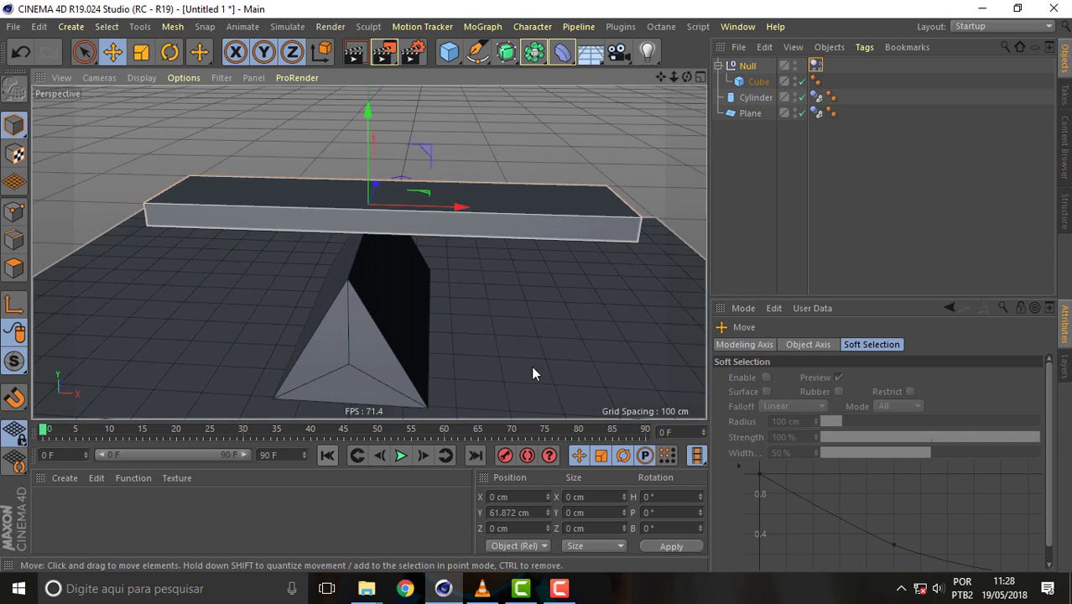
- In Axis mode, move the Null's axis to the plank's right end at X 80.341 cm
click(815, 70)
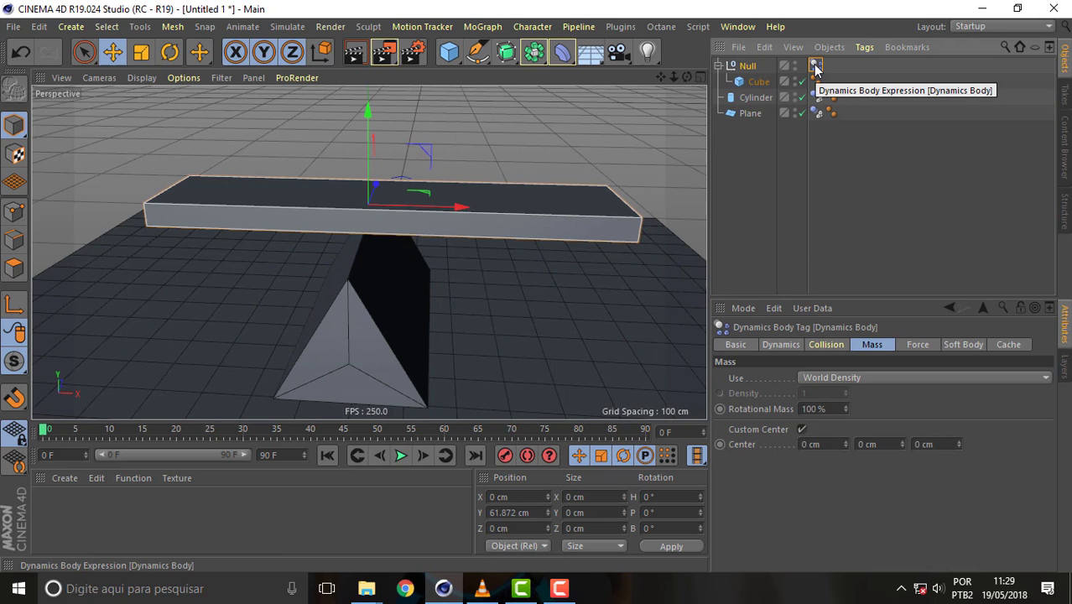
key(l)
drag(460, 207, 646, 212)
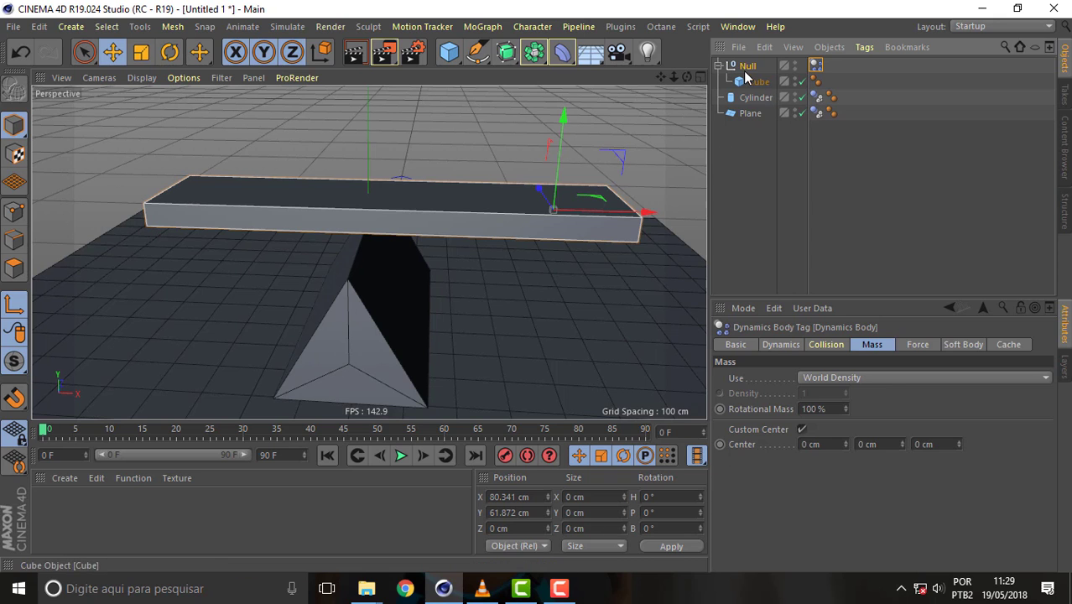
click(745, 67)
- Rerun the simulation, then reset the timeline to frame 0
key(F8)
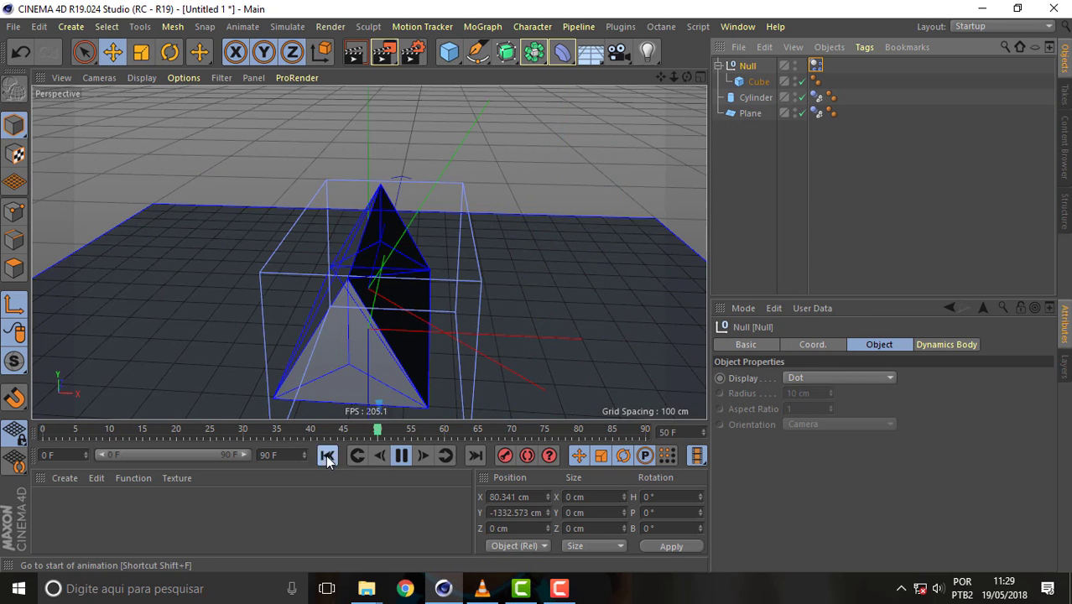
click(327, 459)
click(401, 455)
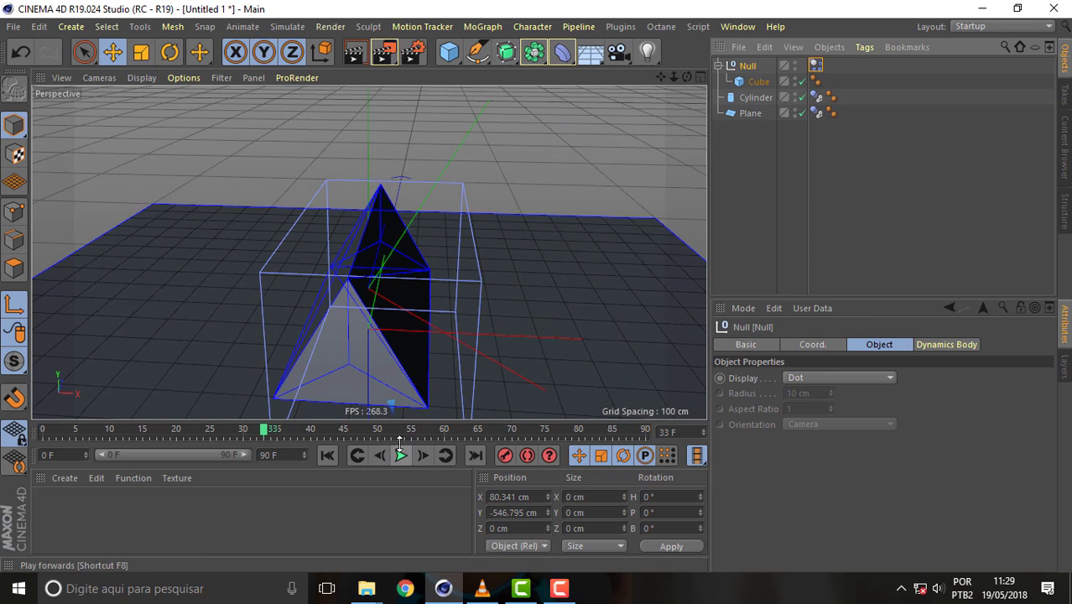
click(327, 460)
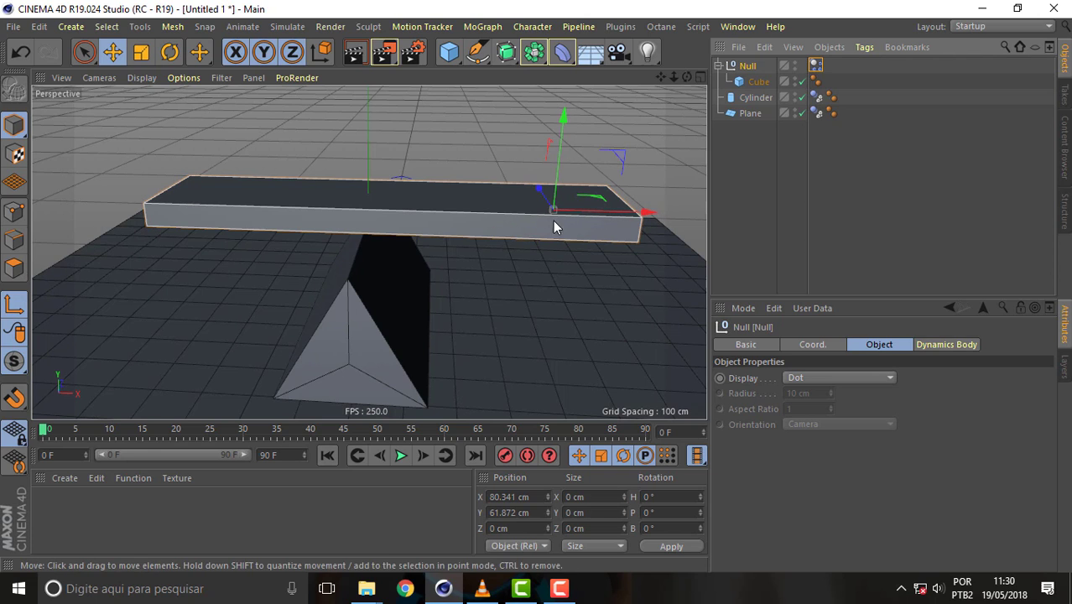
- Set the Null's Dynamics Body Inherit Tag to Compound Collision Shape
click(818, 112)
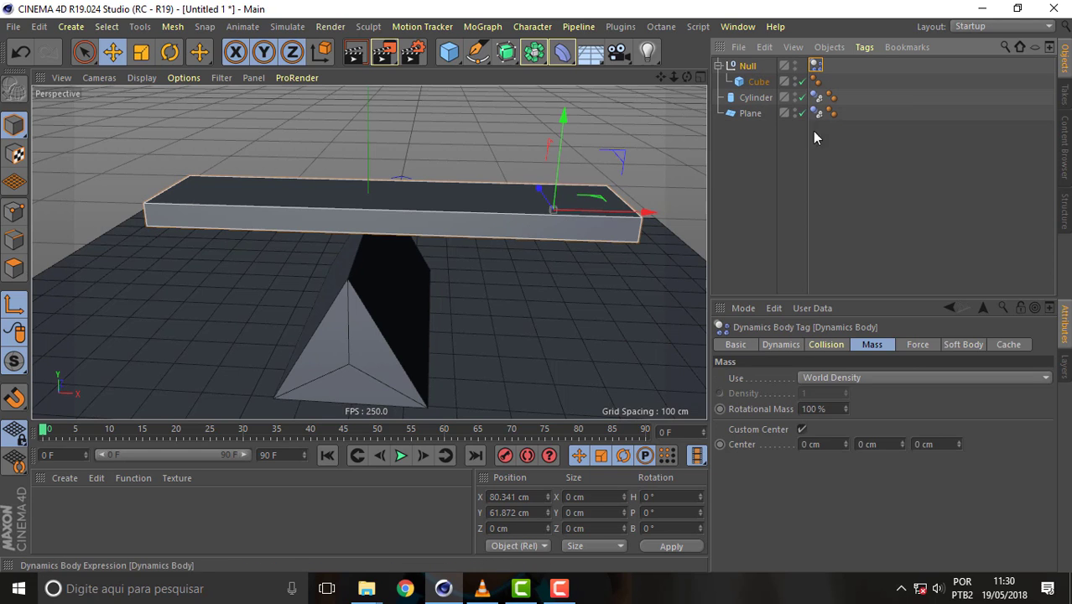
click(827, 345)
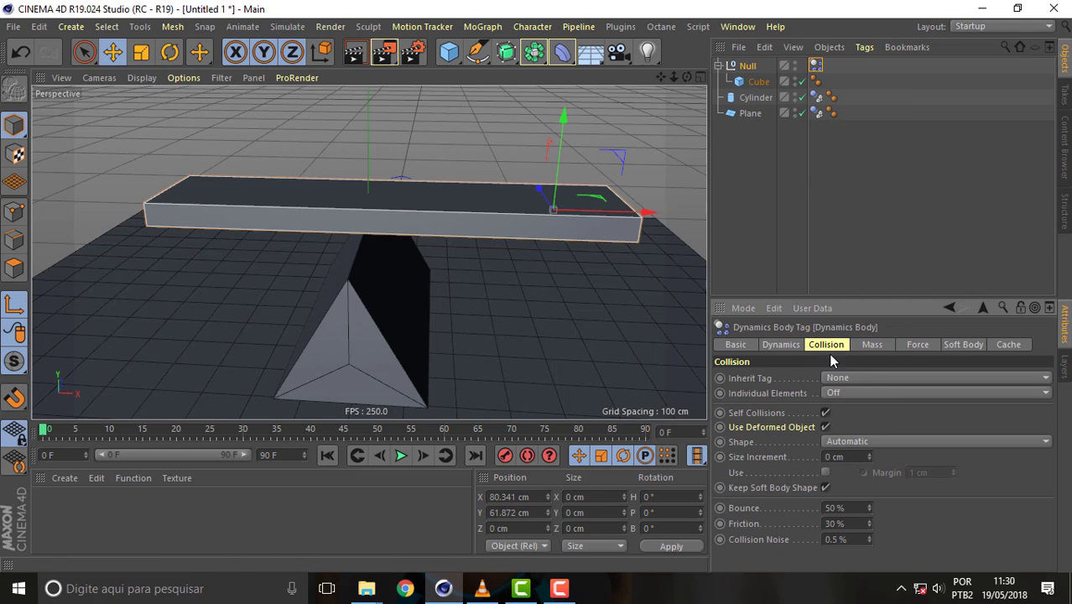
click(991, 378)
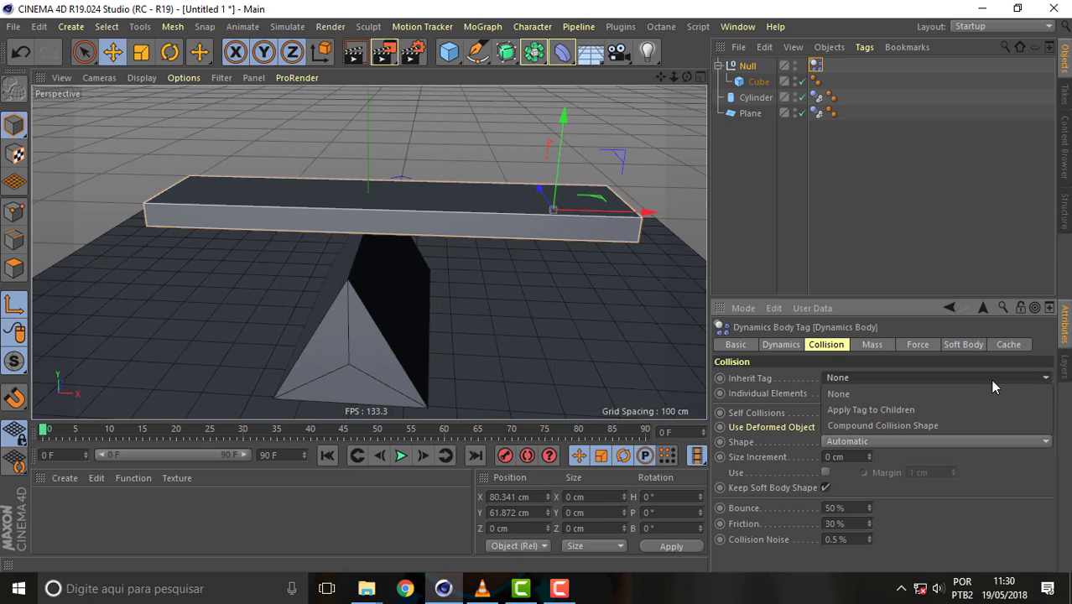
click(906, 427)
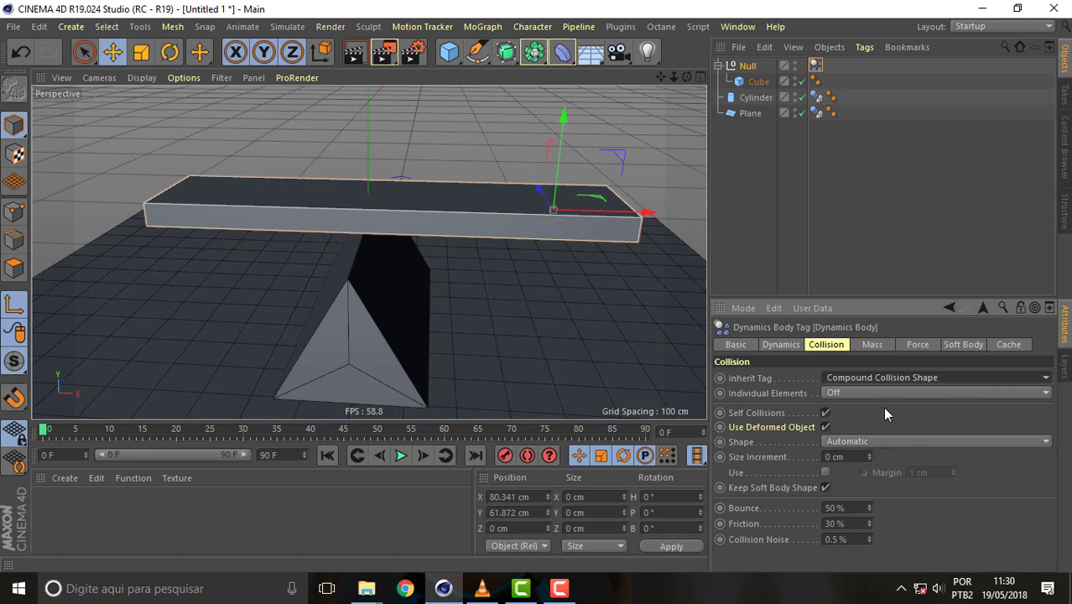
- Replay the simulation, confirm Compound Collision Shape stays selected, and resume playback
click(401, 455)
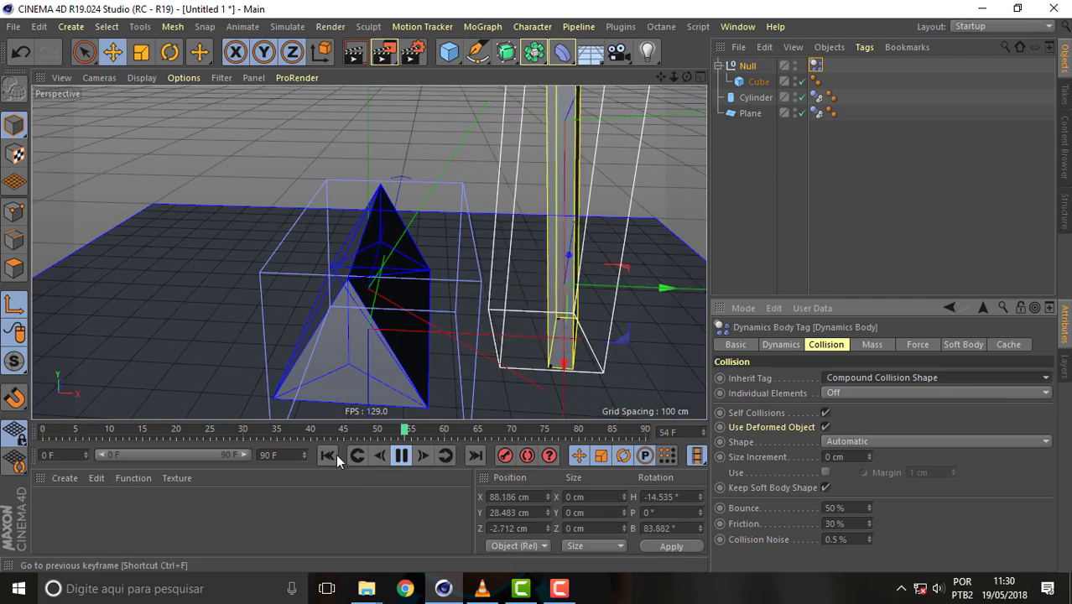
click(327, 456)
click(400, 455)
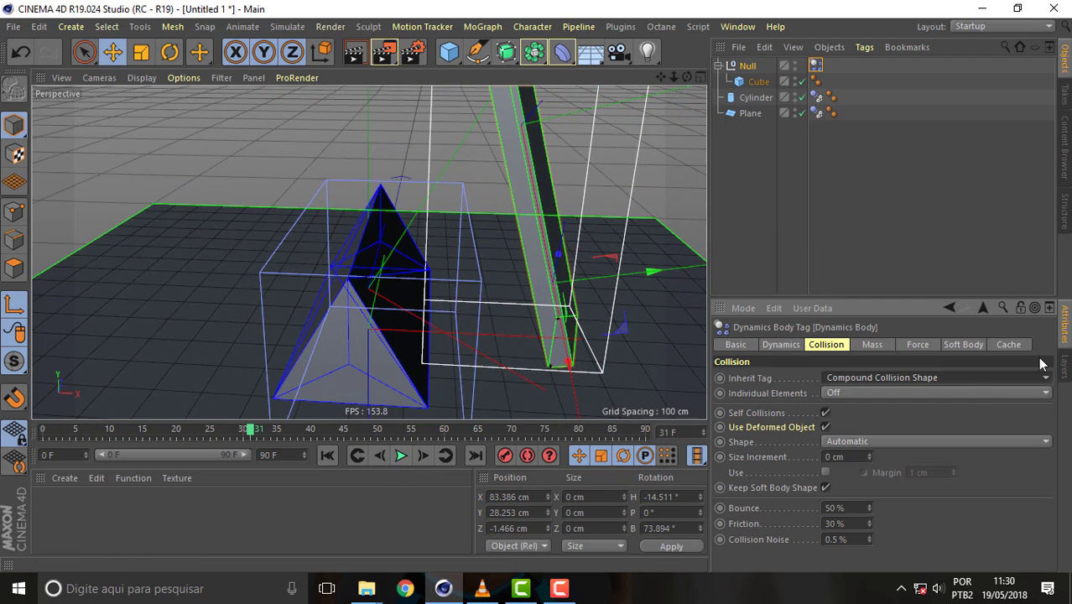
click(966, 378)
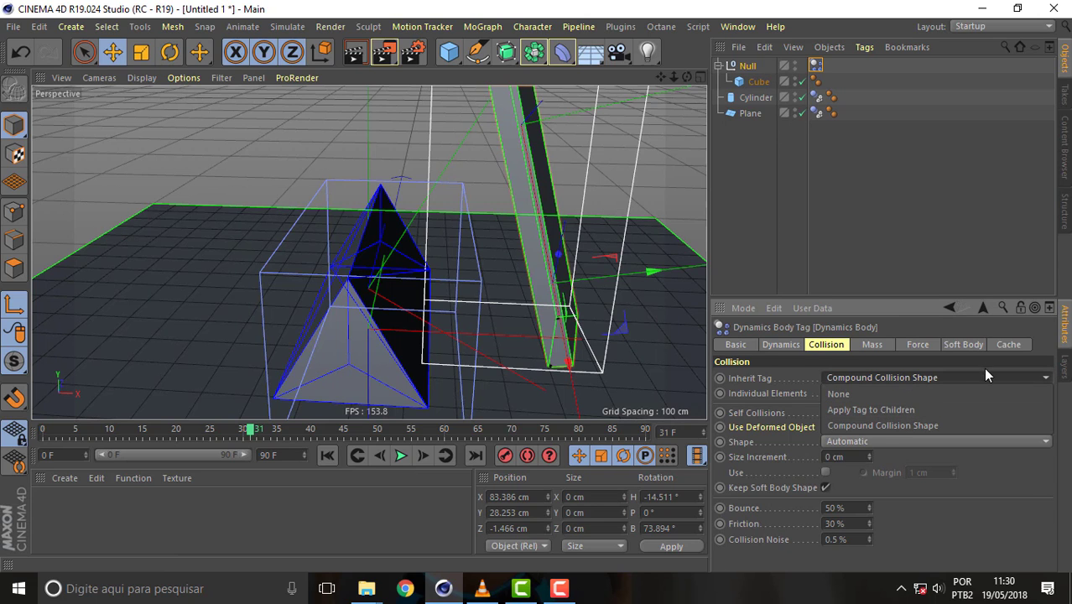
click(1028, 476)
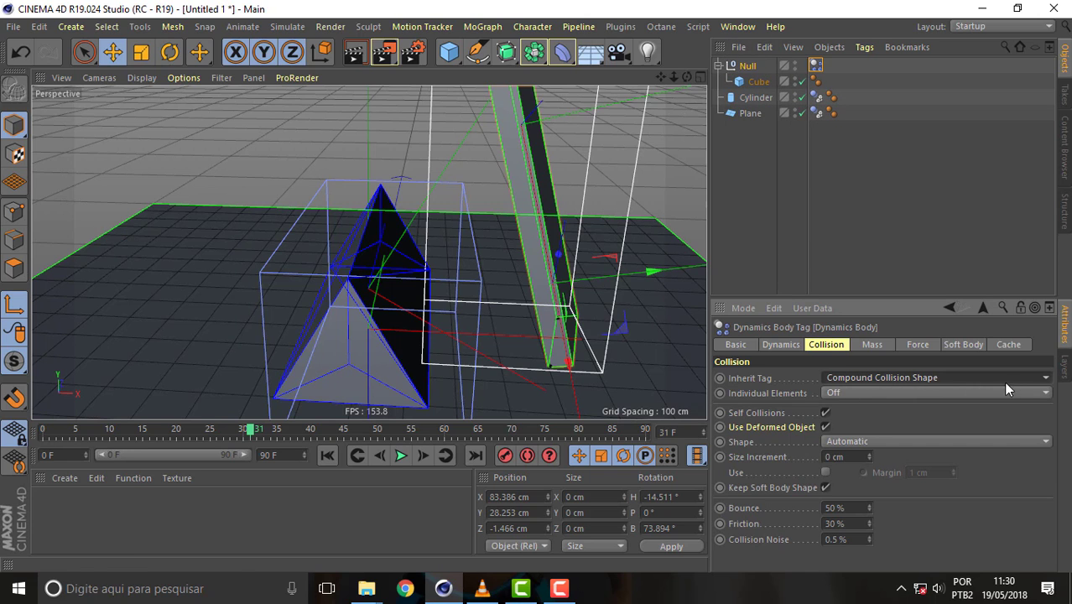
click(401, 457)
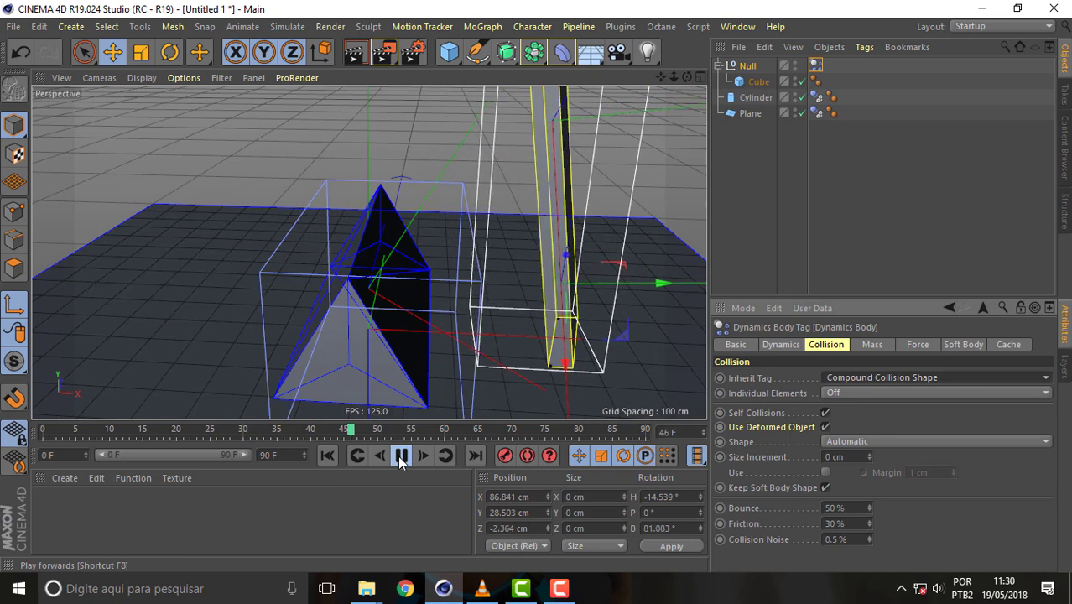
- Drag the Null's axis left to X -34.298 cm and replay the plank tipping onto the fulcrum
click(326, 458)
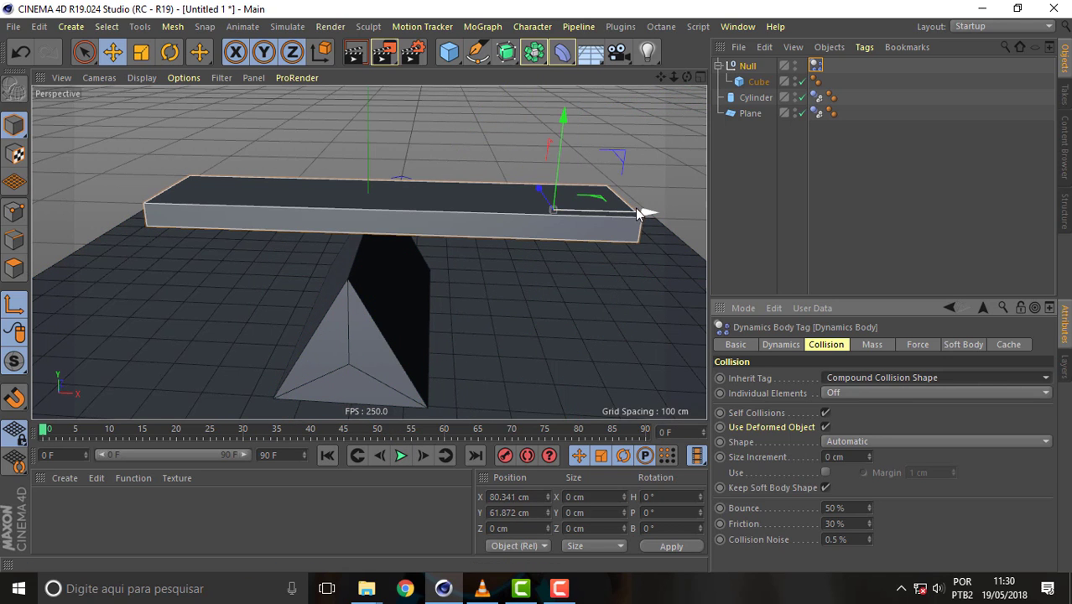
drag(638, 213, 390, 216)
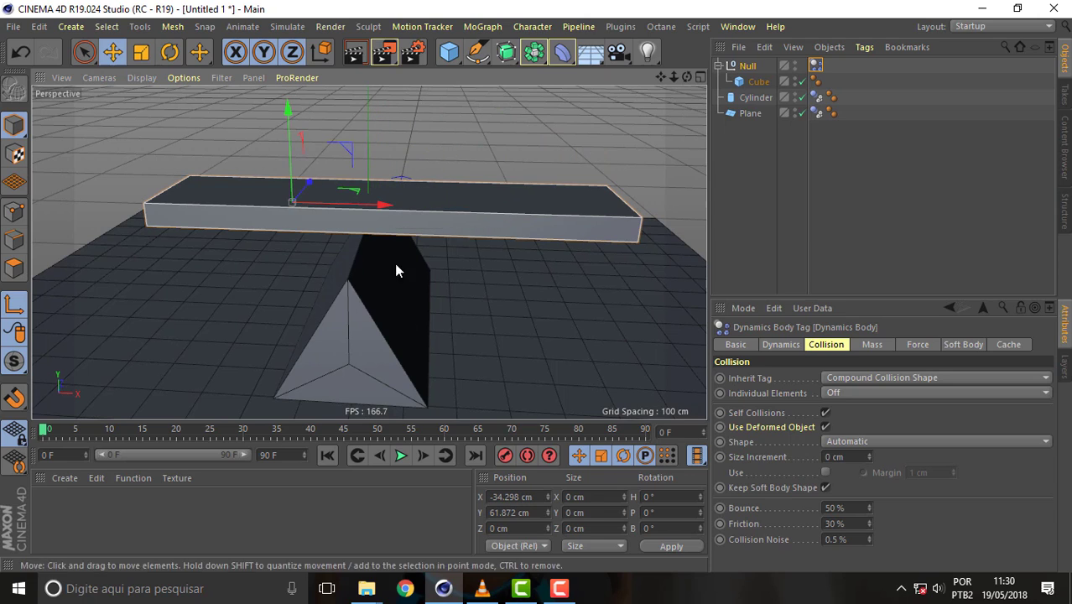
click(401, 455)
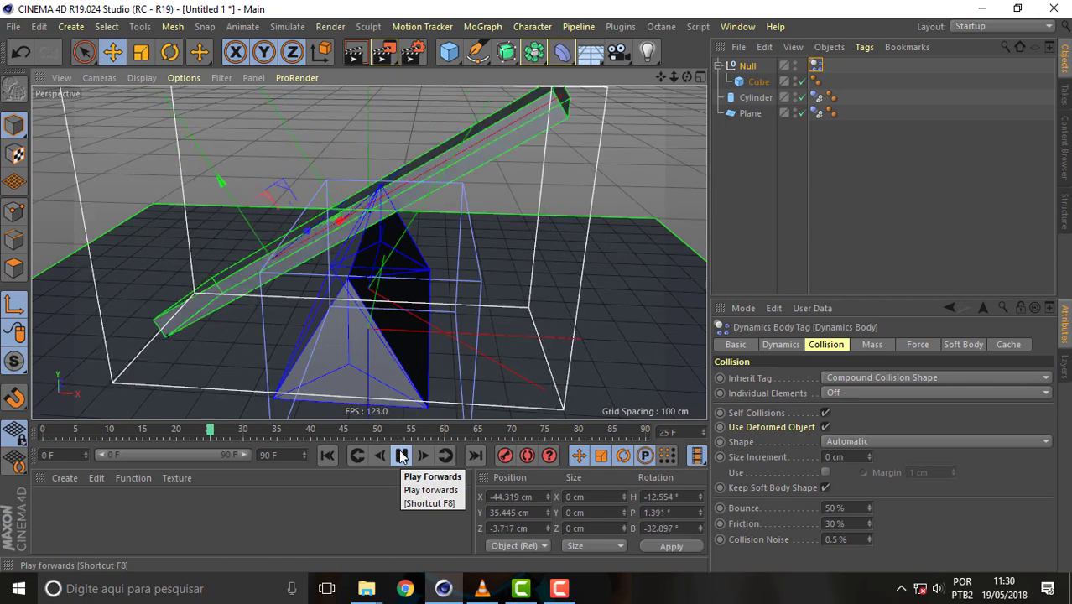
click(401, 456)
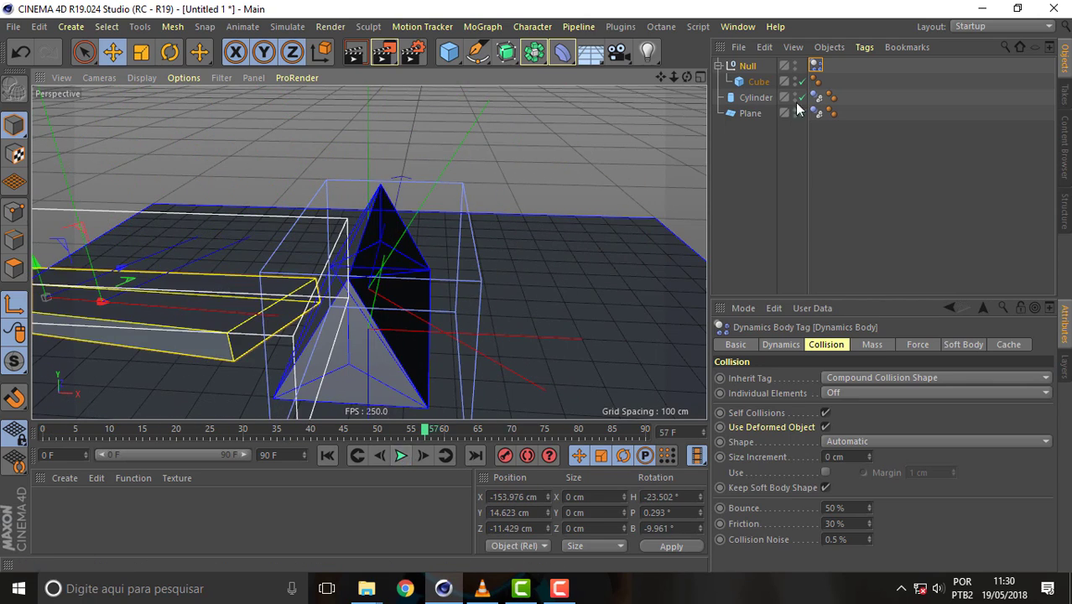
click(329, 456)
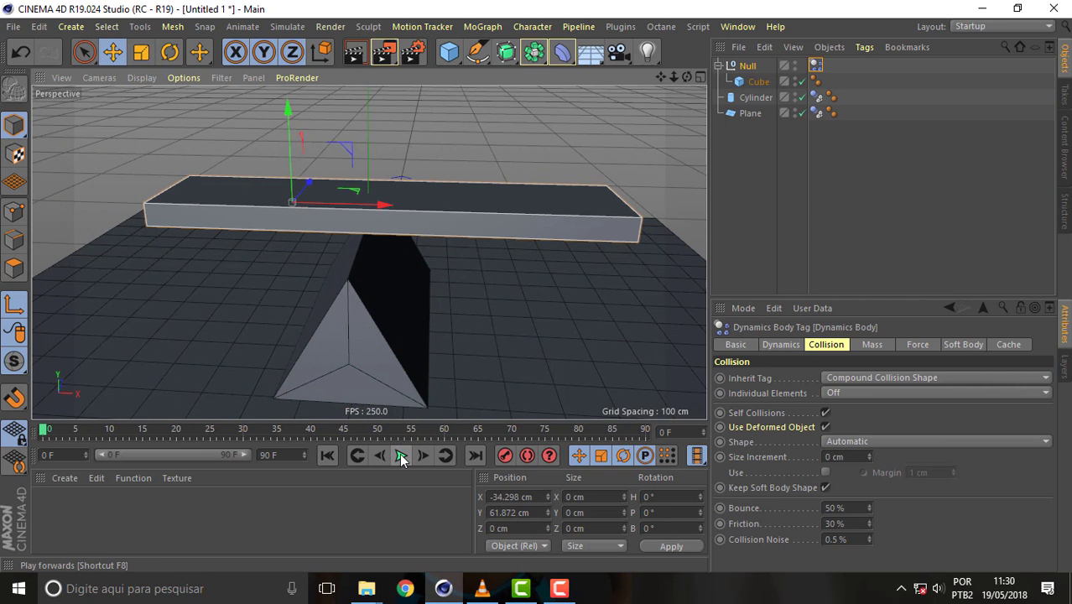
click(401, 456)
- Pause at frame 34 and orbit around the plank tilted about 26° on the prism
click(401, 456)
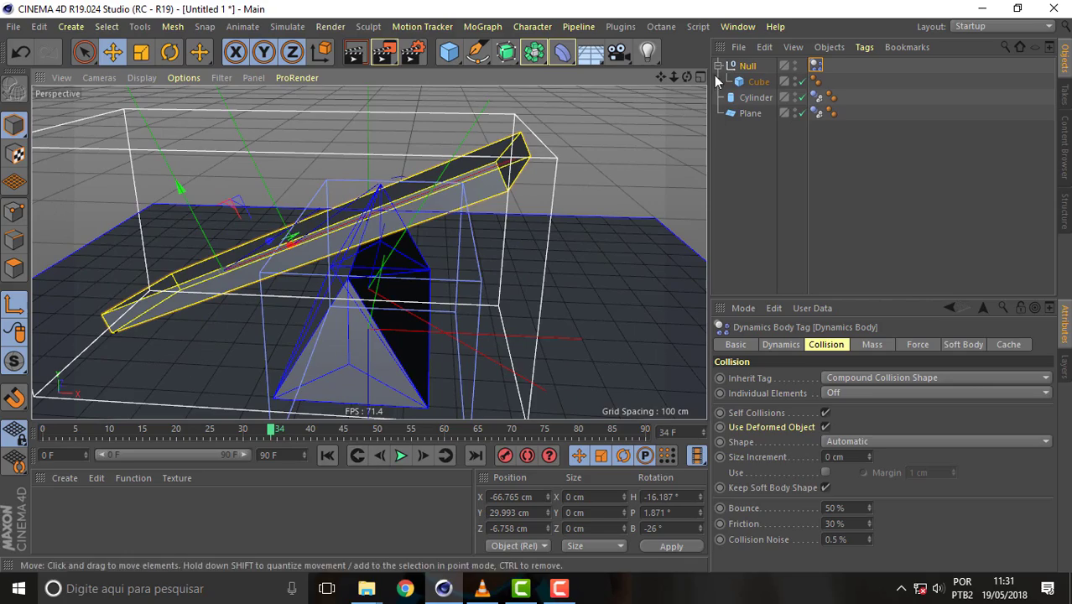
drag(686, 77, 368, 251)
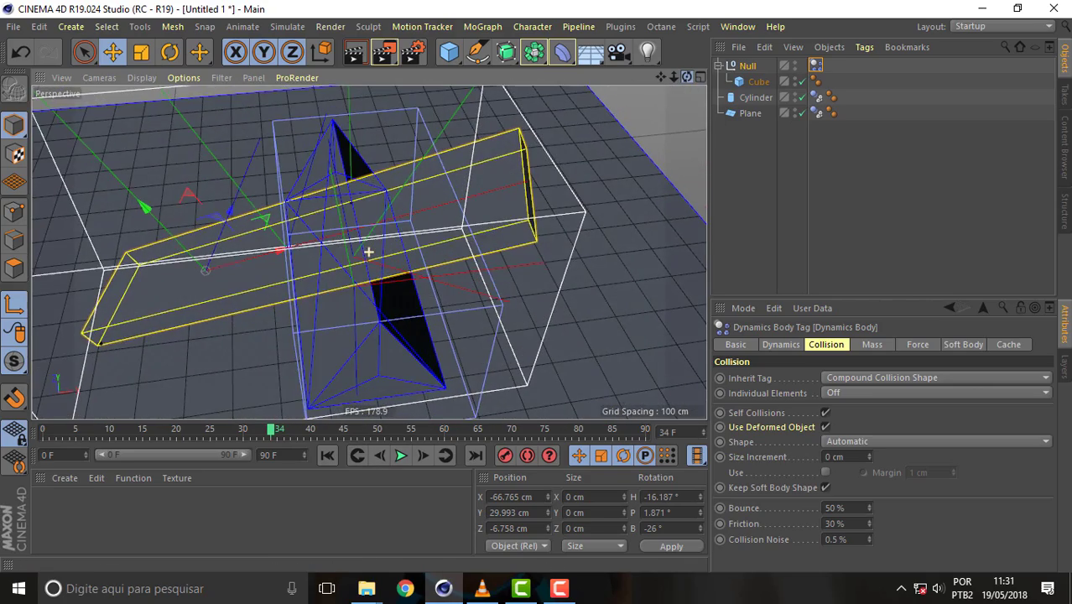
mouse_move(693, 76)
mouse_down()
mouse_move(368, 252)
mouse_move(340, 254)
mouse_up()
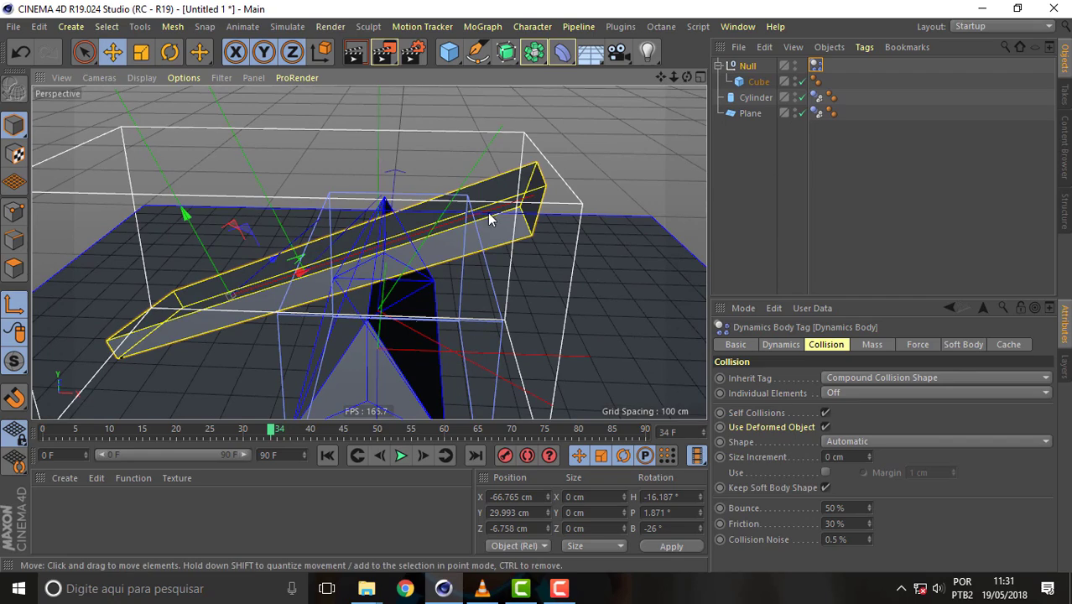
mouse_move(687, 76)
mouse_down()
mouse_move(654, 80)
mouse_move(408, 290)
mouse_up()
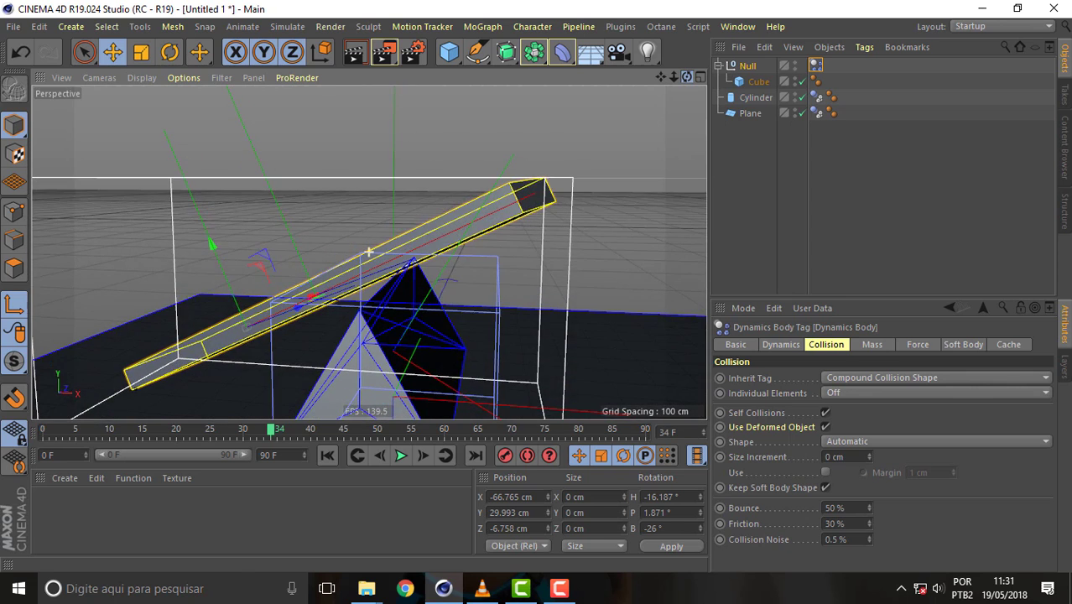